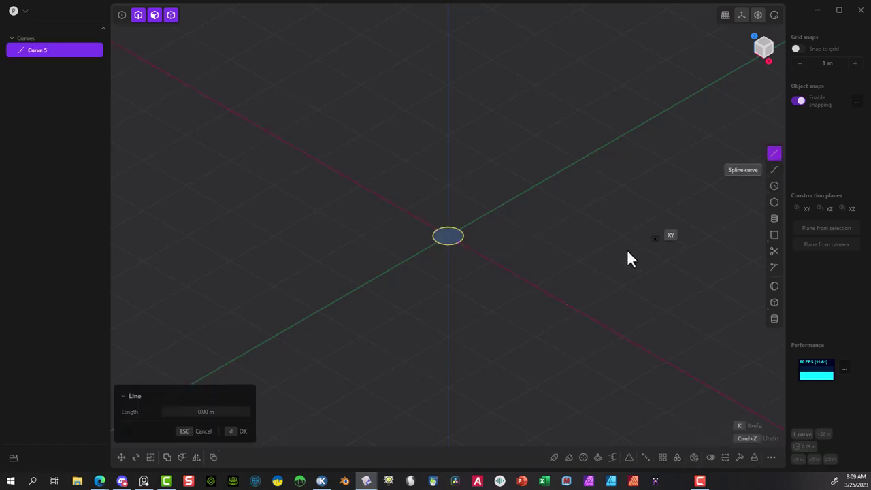
Step: Enable grid snapping and draw a line in the YZ plane from the circle's centre: 14 m up, 20 m along Y, 14 m down
{"action": "left_click", "coordinate": [448, 235]}
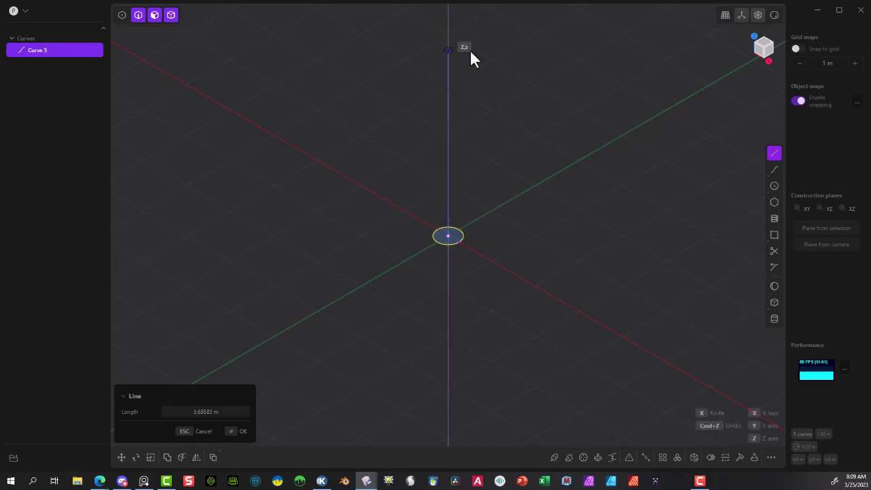
{"action": "left_click", "coordinate": [768, 60]}
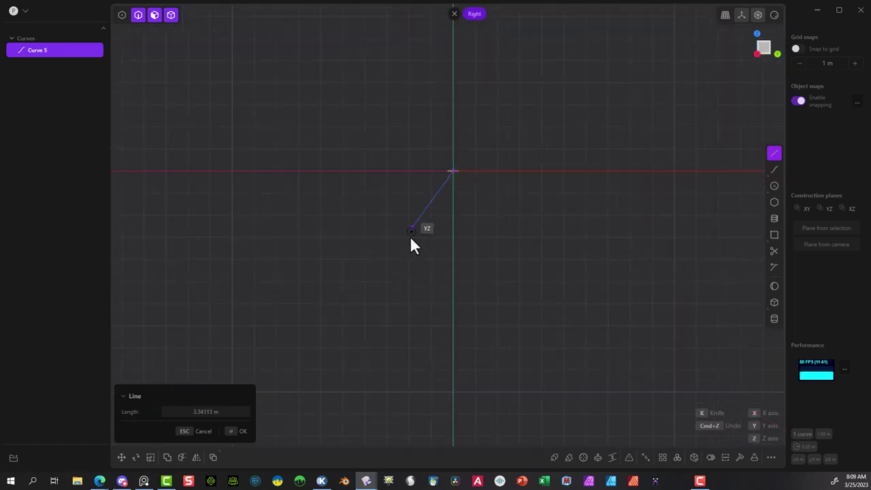
{"action": "scroll", "coordinate": [387, 374], "scroll_direction": "down", "scroll_amount": 2}
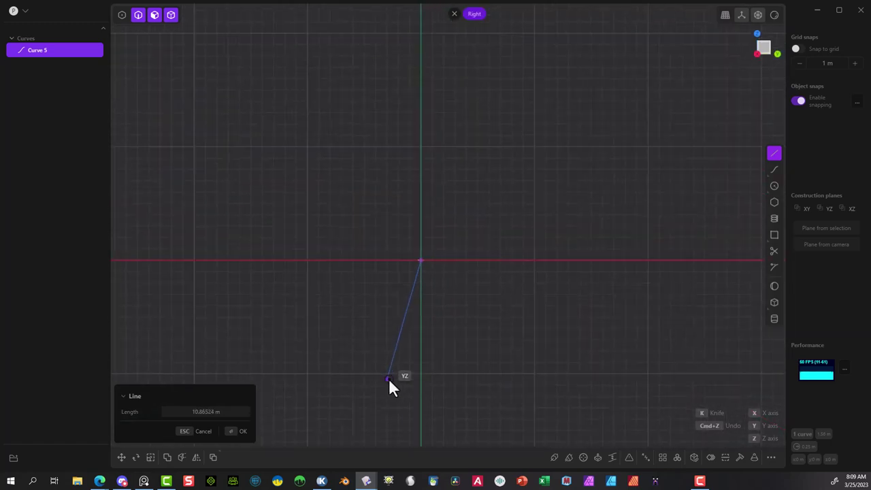
{"action": "left_click", "coordinate": [799, 50]}
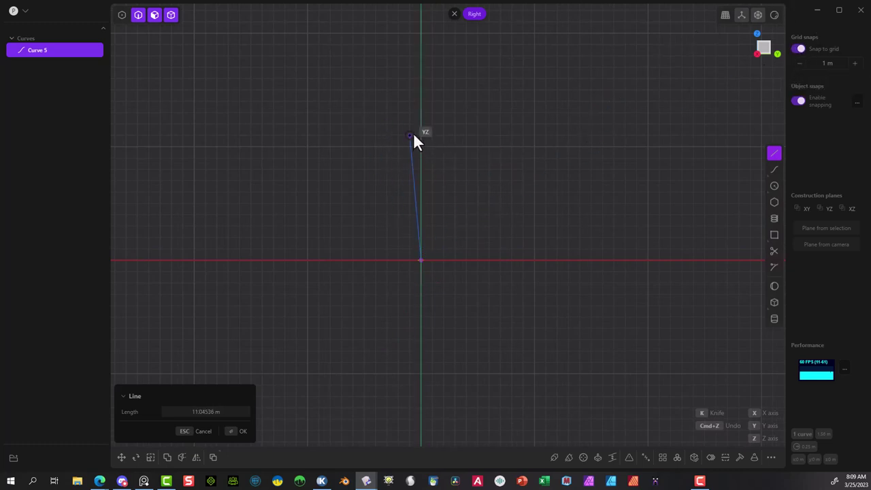
{"action": "left_click", "coordinate": [421, 101]}
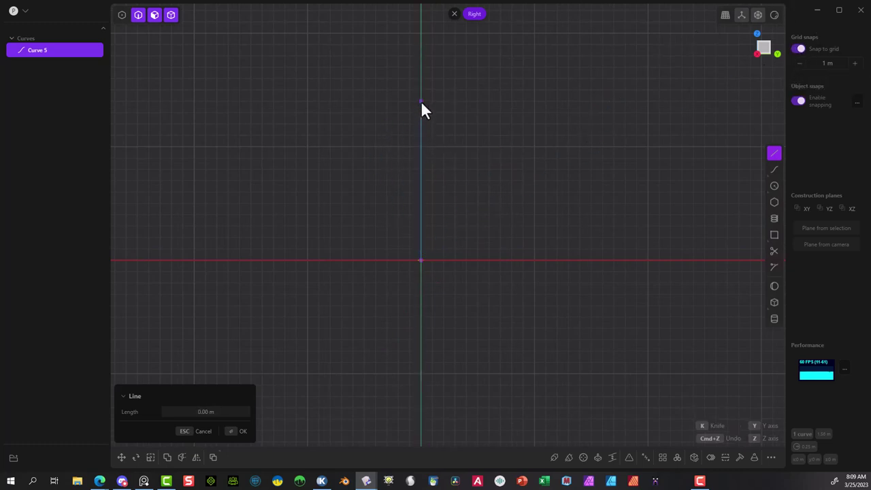
{"action": "left_click", "coordinate": [645, 98]}
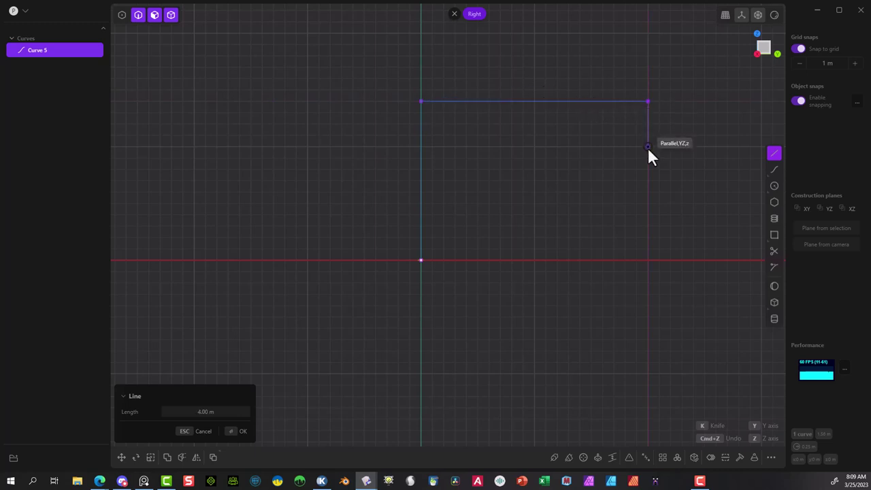
{"action": "left_click", "coordinate": [648, 259]}
{"action": "key", "text": "Return"}
{"action": "middle_click_drag", "start_coordinate": [436, 306], "coordinate": [483, 277]}
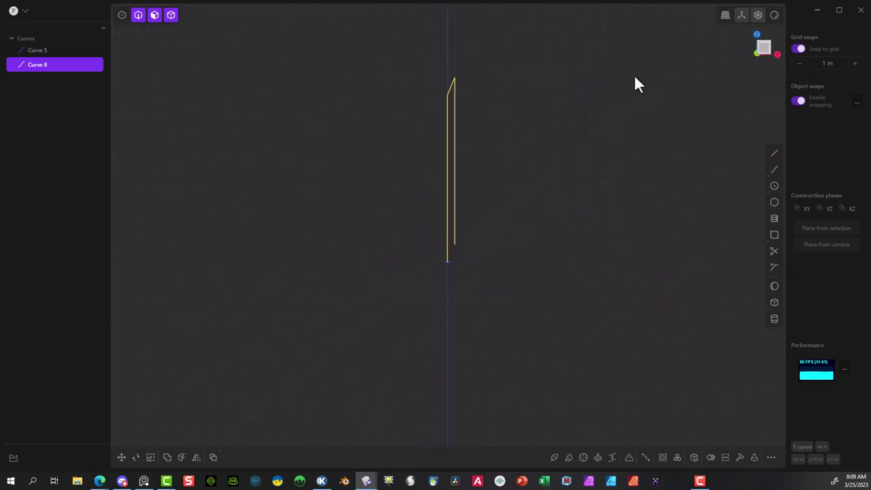
{"action": "left_click", "coordinate": [777, 53]}
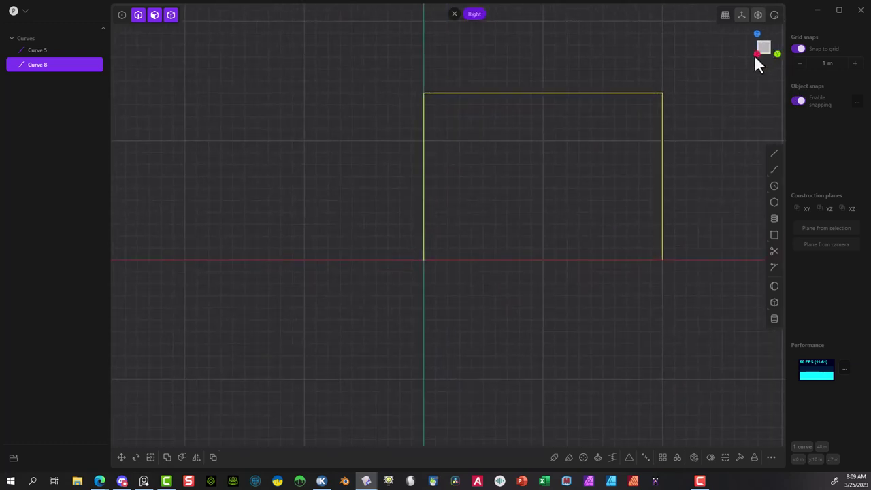
{"action": "left_click", "coordinate": [776, 54]}
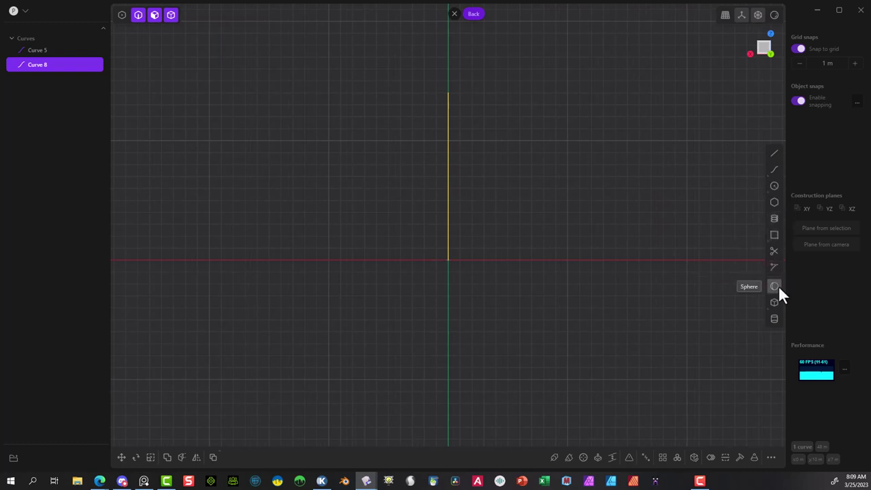
{"action": "left_click", "coordinate": [774, 268]}
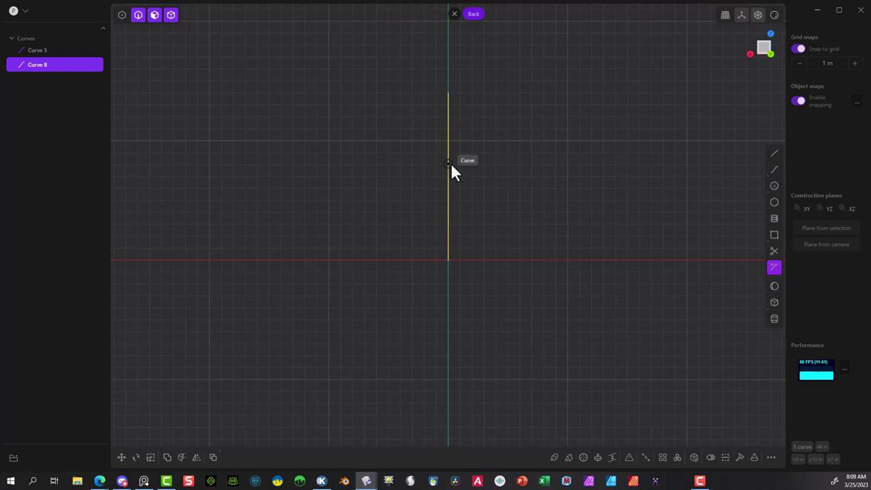
{"action": "key", "text": "Escape"}
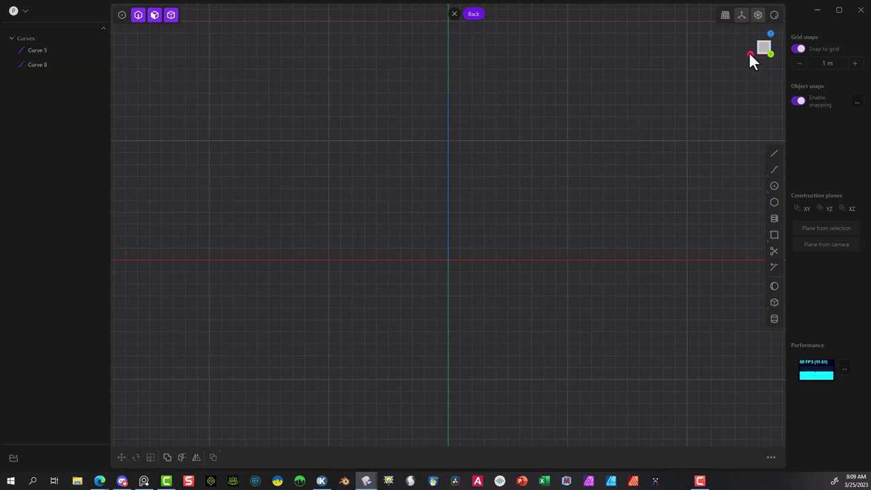
{"action": "middle_click_drag", "start_coordinate": [759, 73], "coordinate": [733, 60]}
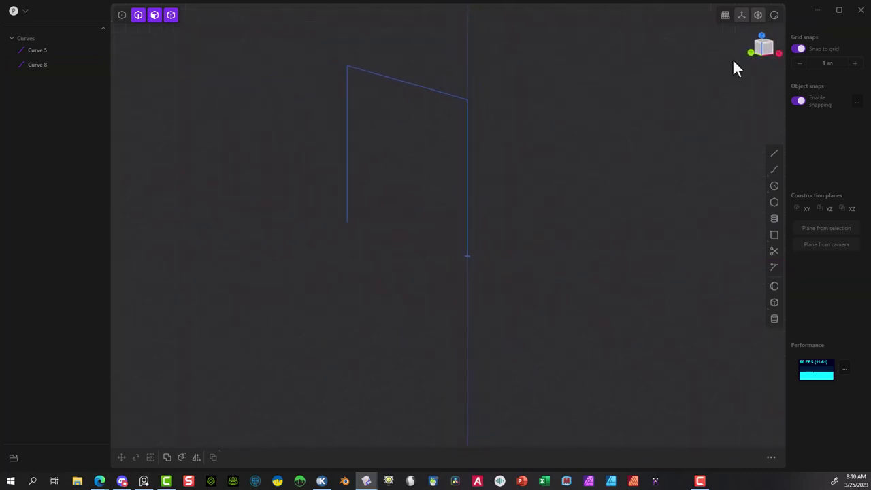
{"action": "left_click", "coordinate": [771, 46]}
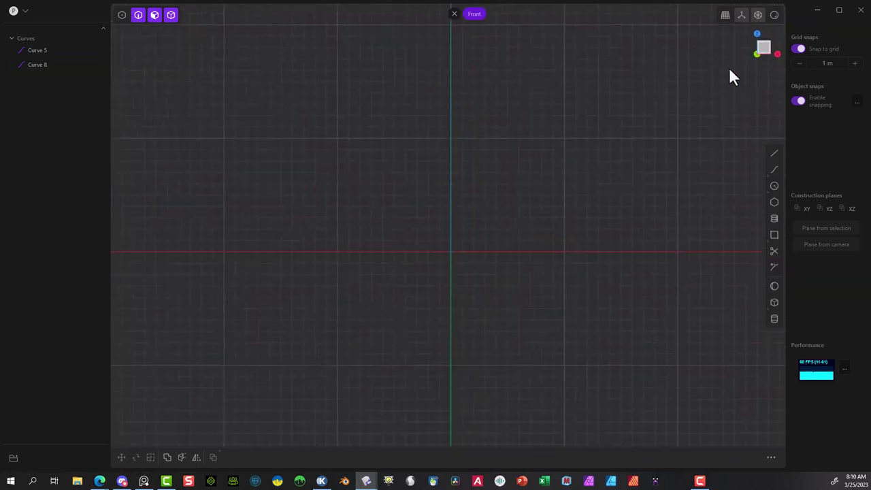
{"action": "left_click", "coordinate": [776, 267]}
{"action": "key", "text": "Escape"}
Step: Insert a point midway up the vertical leg at the origin and another about 8 m up the opposite leg
{"action": "middle_click_drag", "start_coordinate": [520, 89], "coordinate": [388, 82]}
{"action": "left_click", "coordinate": [138, 15]}
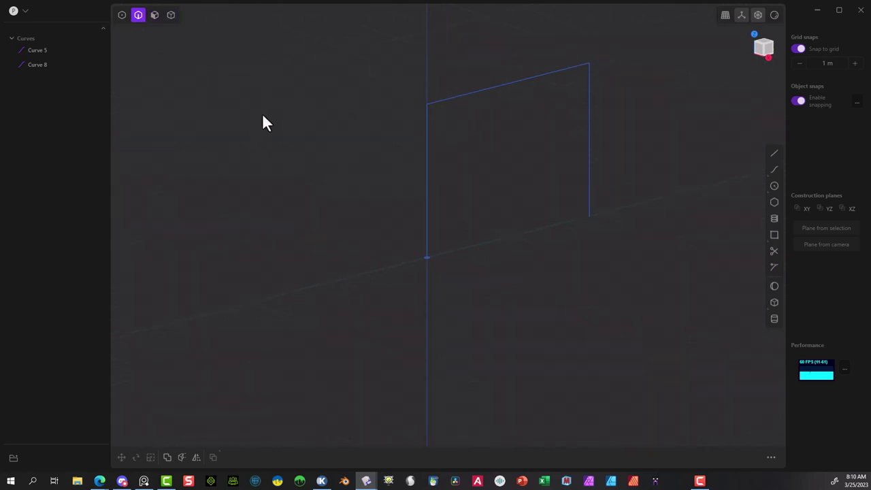
{"action": "left_click", "coordinate": [431, 169]}
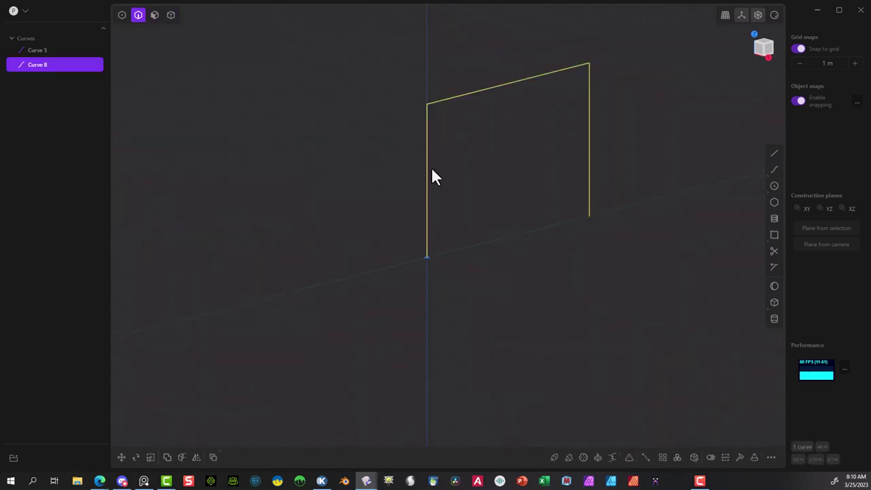
{"action": "left_click", "coordinate": [121, 15]}
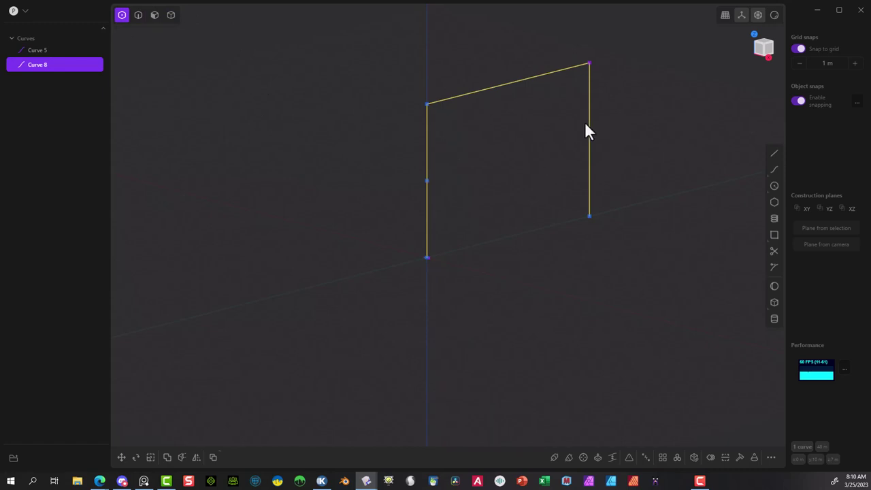
{"action": "scroll", "coordinate": [590, 131], "scroll_direction": "up", "scroll_amount": 2}
{"action": "scroll", "coordinate": [591, 132], "scroll_direction": "down", "scroll_amount": 3}
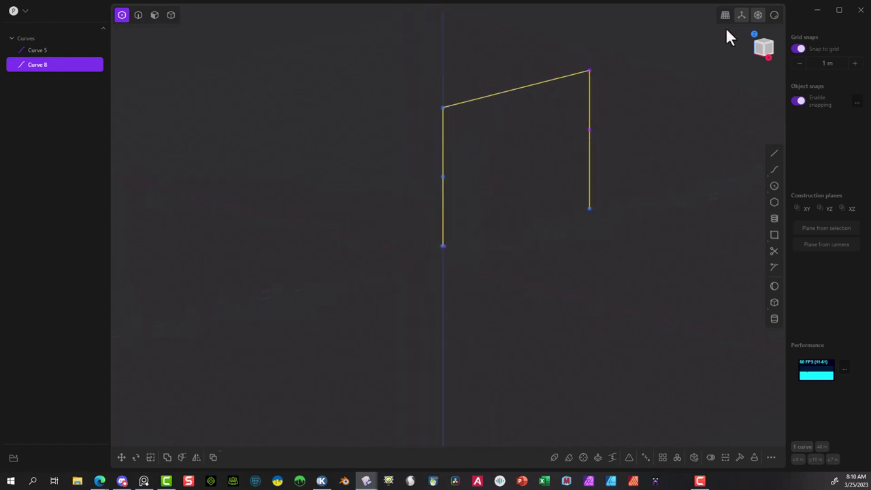
Step: Move the inserted point on the leg at the origin 1 m up along Z to align with the opposite leg's point
{"action": "left_click", "coordinate": [769, 58]}
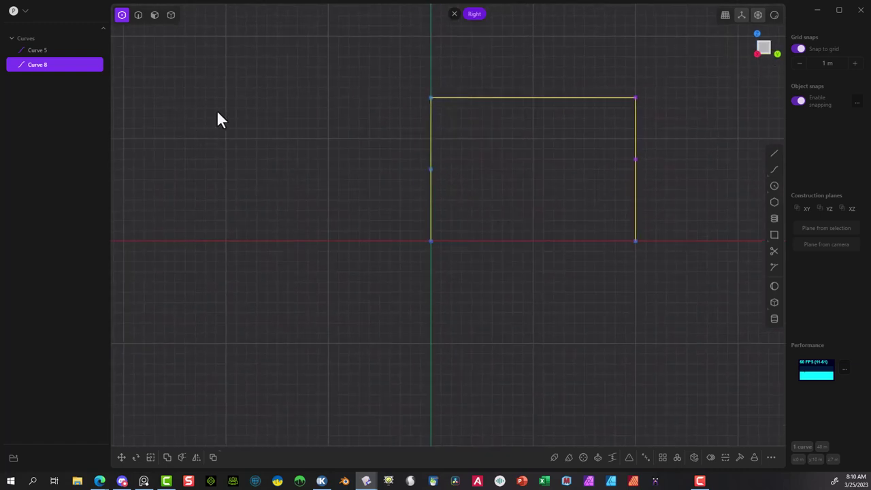
{"action": "left_click", "coordinate": [431, 170]}
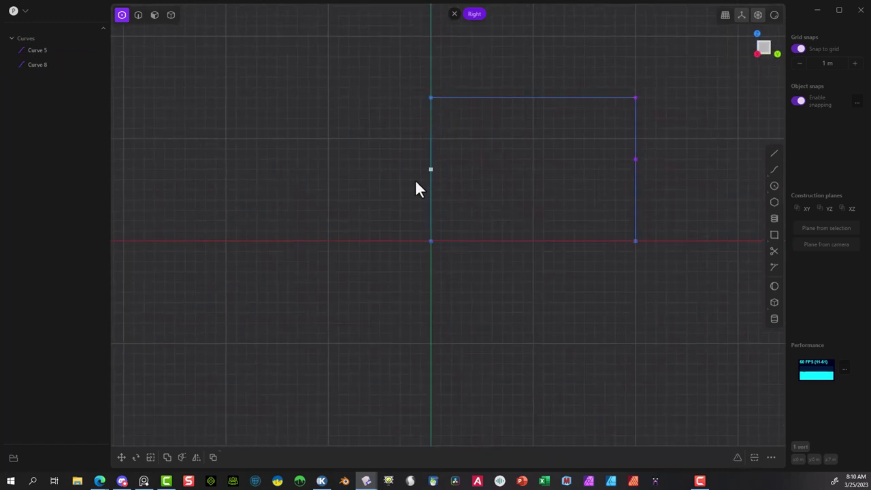
{"action": "left_click", "coordinate": [122, 457]}
{"action": "left_click_drag", "start_coordinate": [430, 135], "coordinate": [430, 128]}
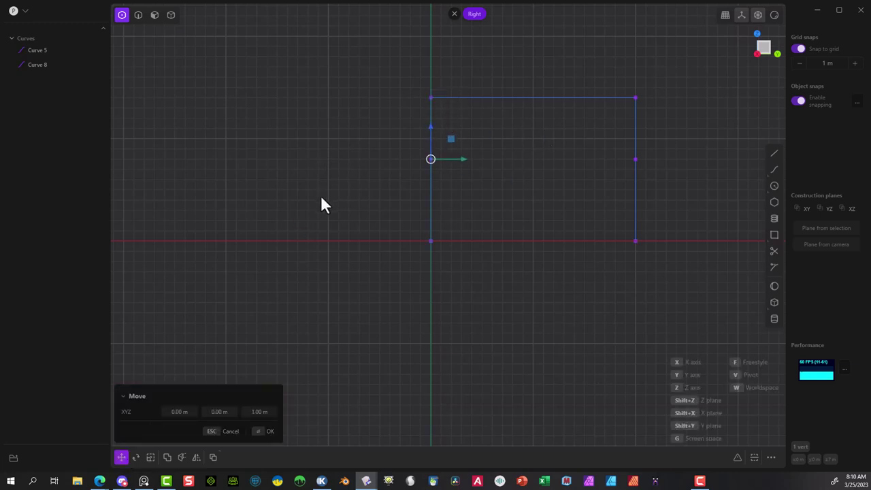
{"action": "scroll", "coordinate": [334, 203], "scroll_direction": "up", "scroll_amount": 1}
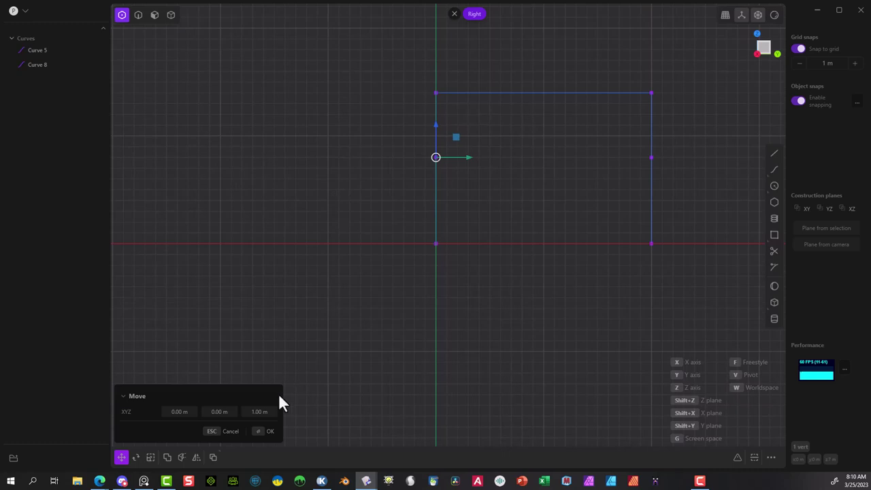
{"action": "left_click", "coordinate": [265, 431]}
Step: Move the frame's two upper corner points 6 m along the X axis to slant the upper parts of both legs
{"action": "middle_click_drag", "start_coordinate": [288, 249], "coordinate": [533, 122]}
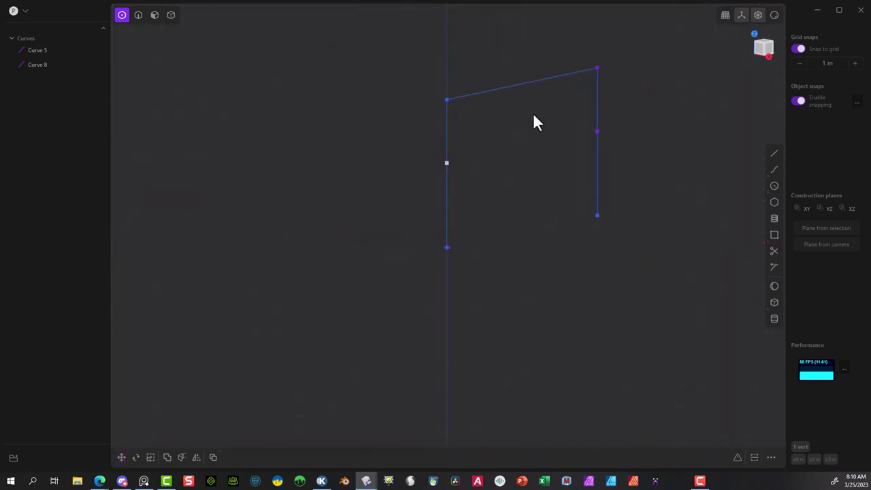
{"action": "left_click_drag", "start_coordinate": [622, 45], "coordinate": [366, 115]}
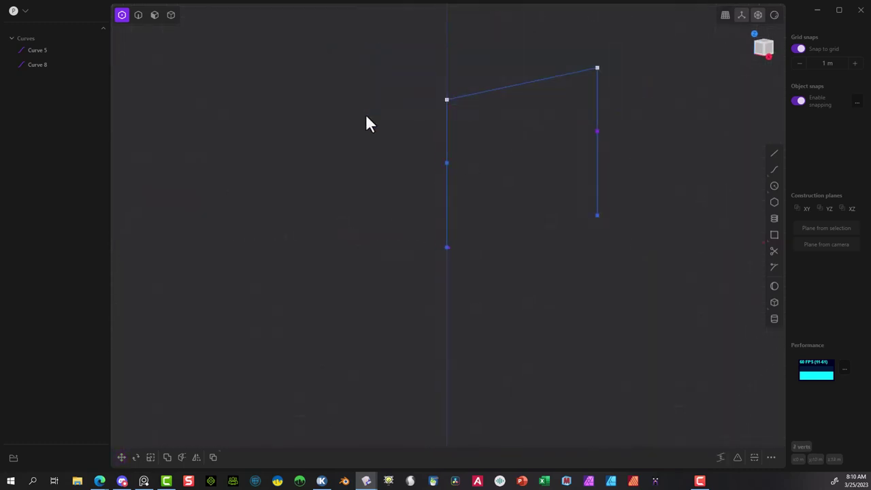
{"action": "left_click", "coordinate": [767, 56]}
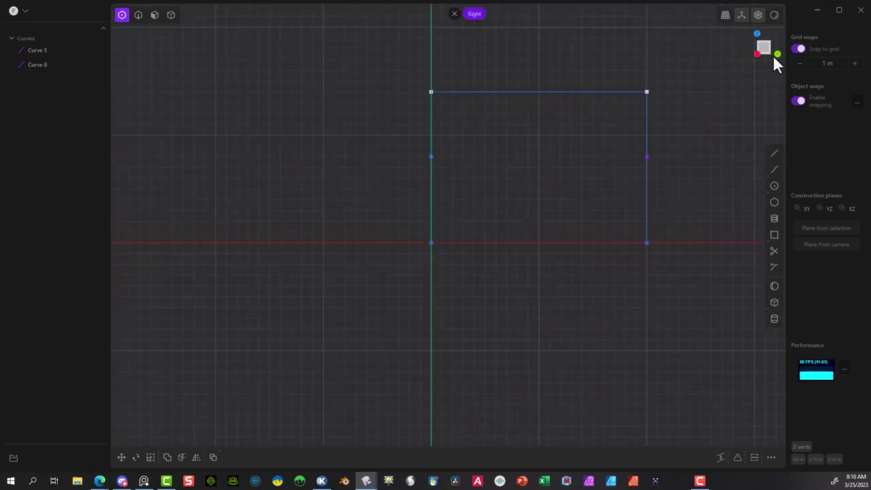
{"action": "left_click", "coordinate": [777, 54]}
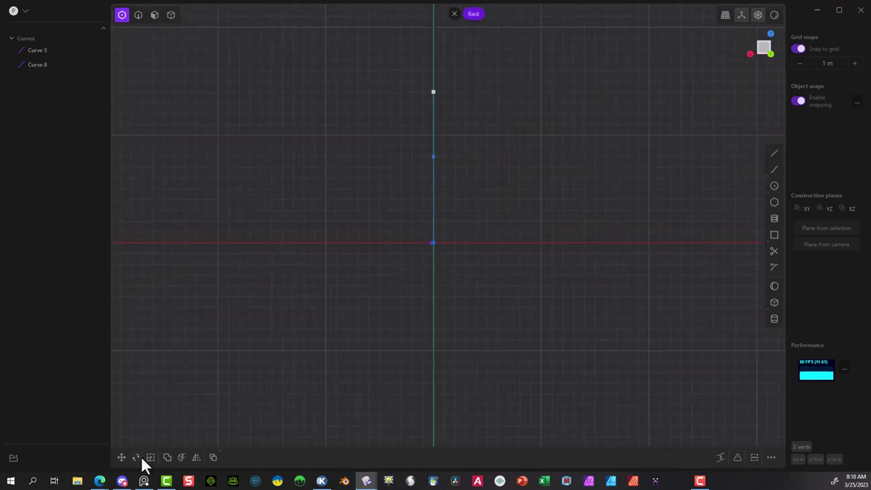
{"action": "left_click", "coordinate": [121, 457]}
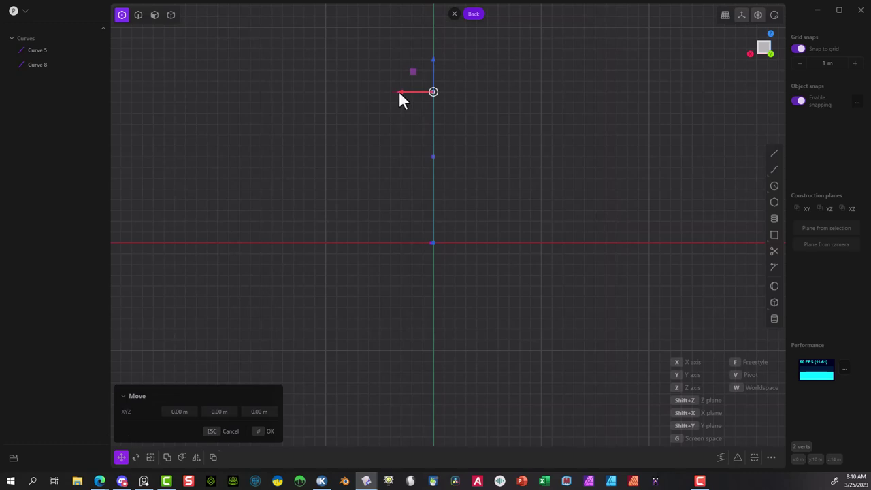
{"action": "left_click_drag", "start_coordinate": [399, 92], "coordinate": [330, 106]}
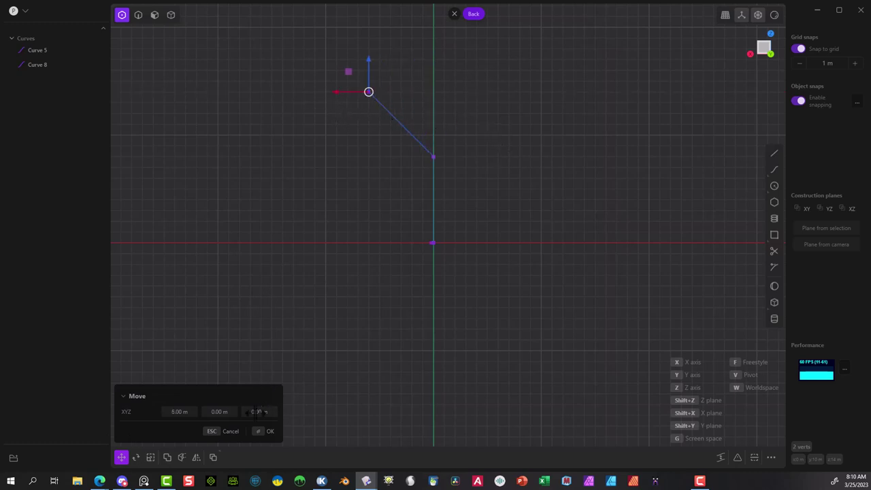
{"action": "left_click", "coordinate": [265, 431]}
{"action": "middle_click_drag", "start_coordinate": [463, 278], "coordinate": [429, 294]}
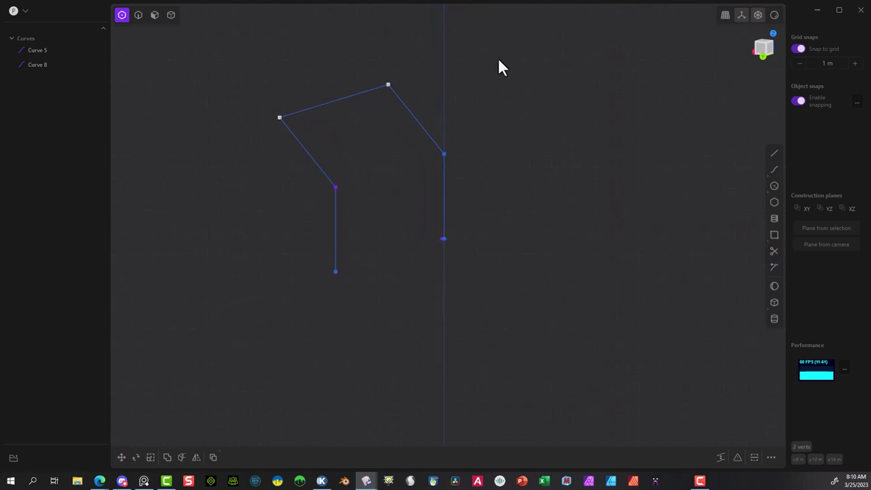
Step: Fillet the frame's two upper corners with a radius of about 4 m
{"action": "left_click", "coordinate": [481, 117]}
{"action": "left_click_drag", "start_coordinate": [393, 44], "coordinate": [241, 125]}
{"action": "left_click", "coordinate": [741, 458]}
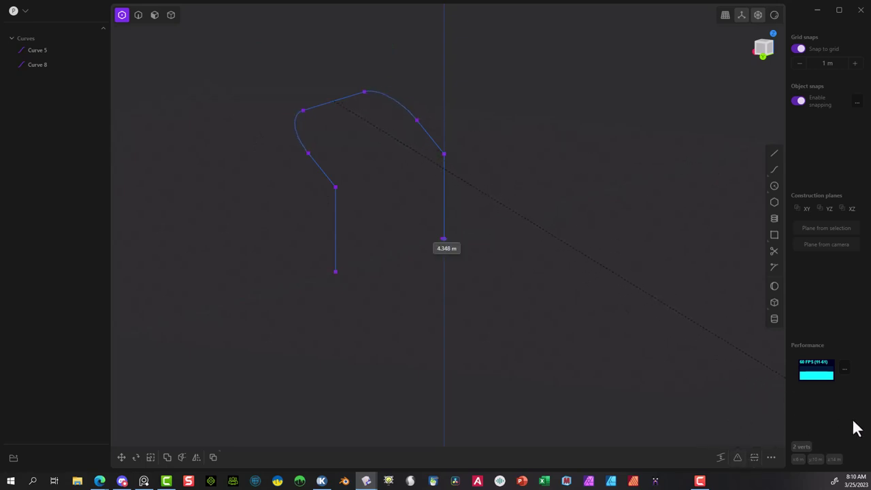
{"action": "key", "text": "Return"}
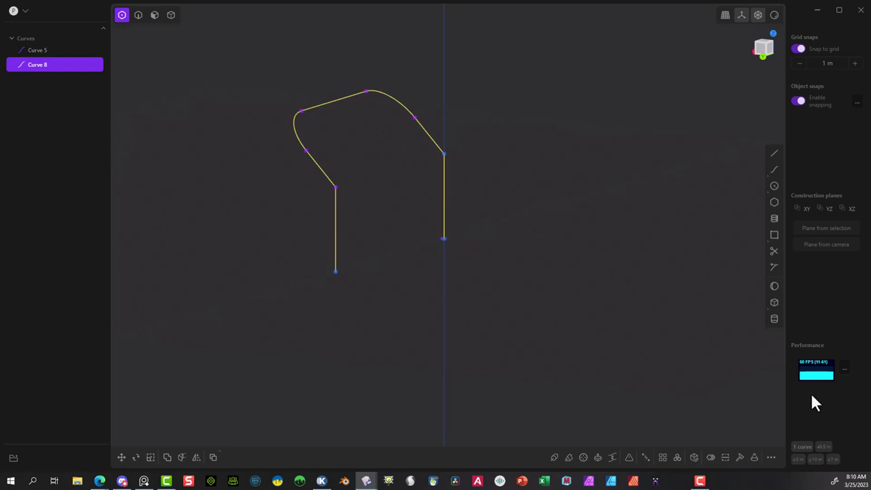
Step: Fillet the two lower bends where the vertical legs meet the slanted segments
{"action": "left_click", "coordinate": [357, 181]}
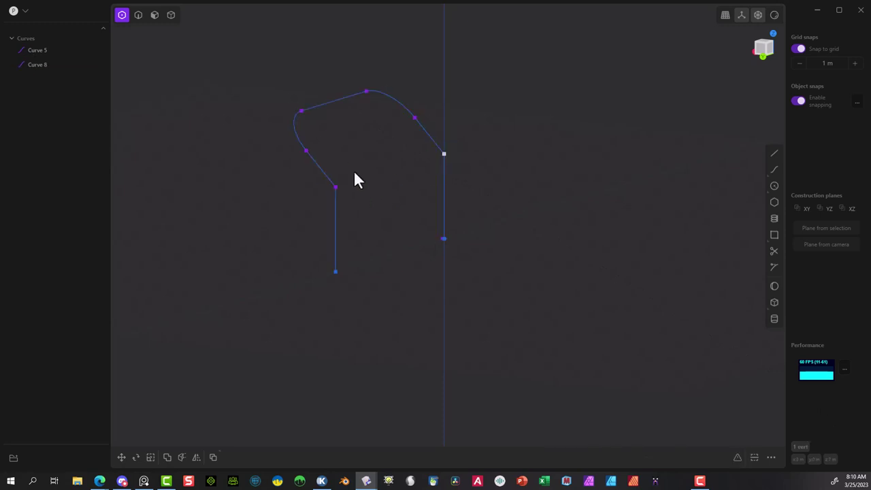
{"action": "left_click_drag", "start_coordinate": [332, 190], "coordinate": [334, 192]}
{"action": "left_click", "coordinate": [738, 457]}
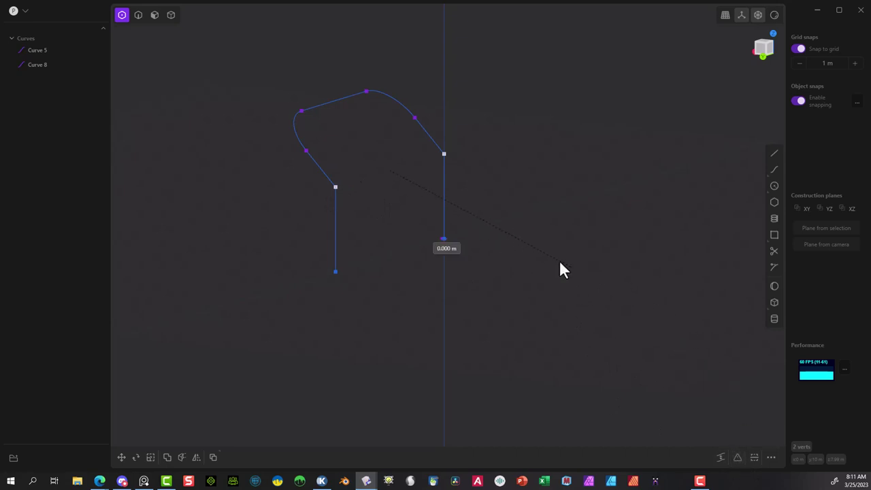
{"action": "left_click", "coordinate": [798, 451]}
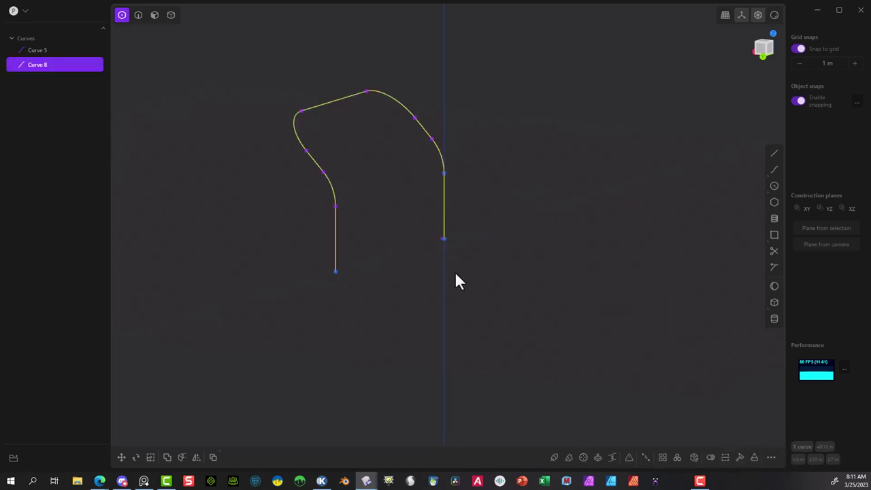
{"action": "middle_click_drag", "start_coordinate": [457, 281], "coordinate": [470, 236]}
{"action": "scroll", "coordinate": [449, 237], "scroll_direction": "up", "scroll_amount": 5}
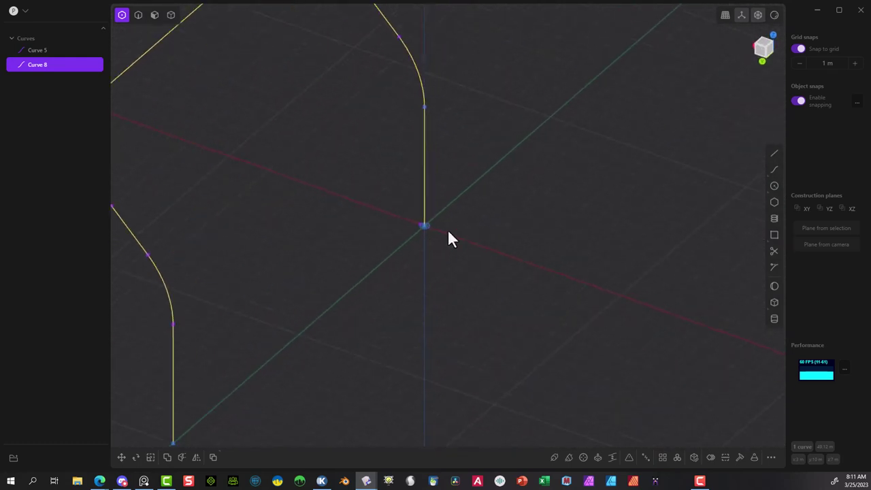
{"action": "scroll", "coordinate": [449, 232], "scroll_direction": "down", "scroll_amount": 5}
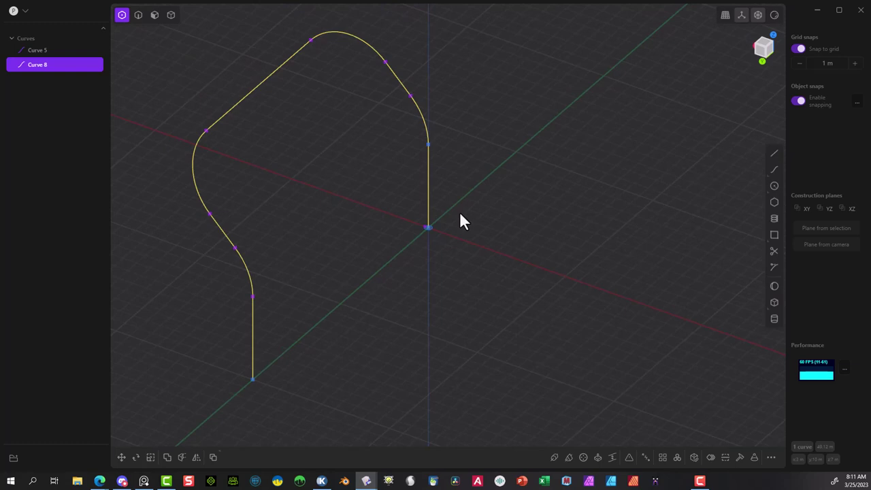
Step: Scale the circular profile at the origin by about 3.38 in X and Y, leaving Z at 1.00
{"action": "left_click", "coordinate": [460, 215]}
{"action": "left_click_drag", "start_coordinate": [405, 252], "coordinate": [407, 250]}
{"action": "scroll", "coordinate": [416, 239], "scroll_direction": "up", "scroll_amount": 5}
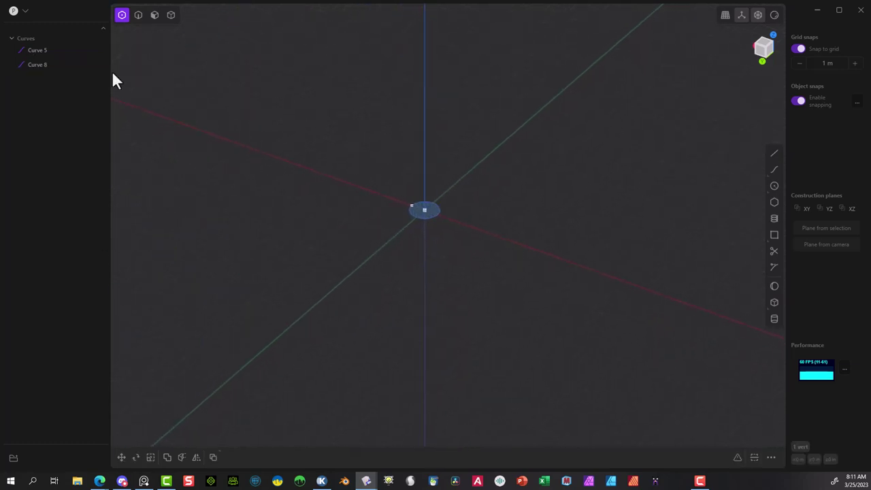
{"action": "left_click", "coordinate": [140, 14]}
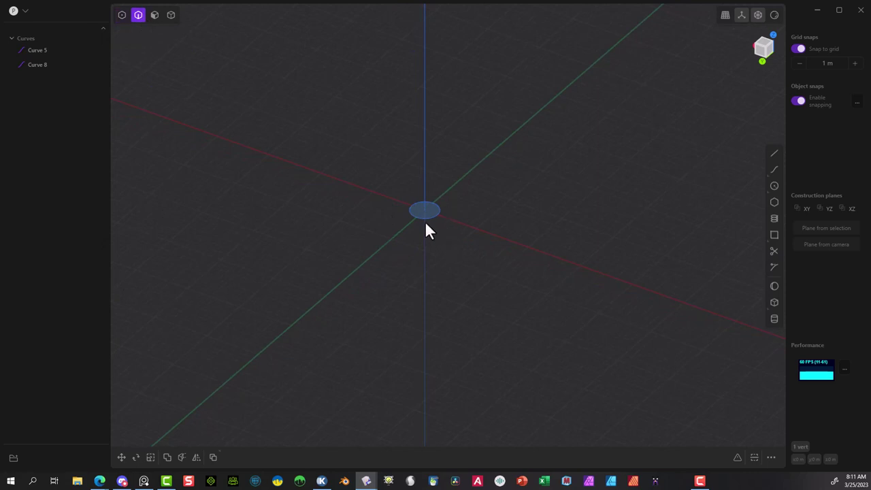
{"action": "left_click_drag", "start_coordinate": [473, 179], "coordinate": [425, 210]}
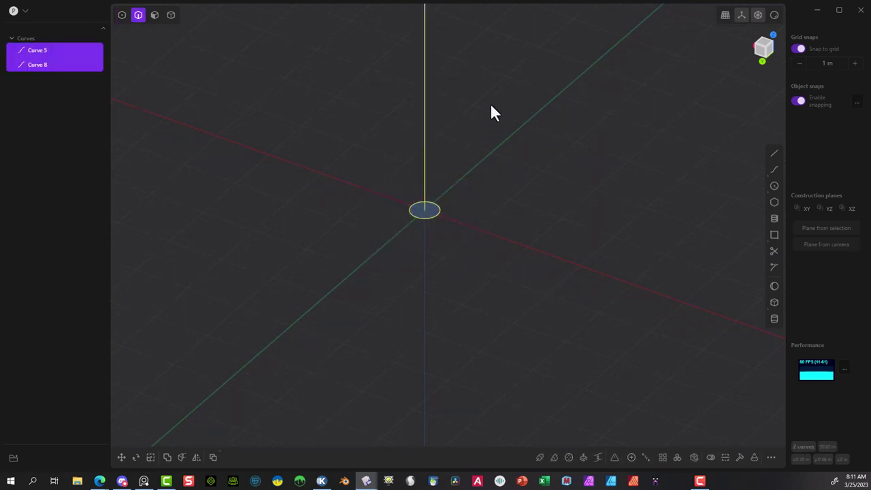
{"action": "left_click", "coordinate": [425, 143], "text": "ctrl"}
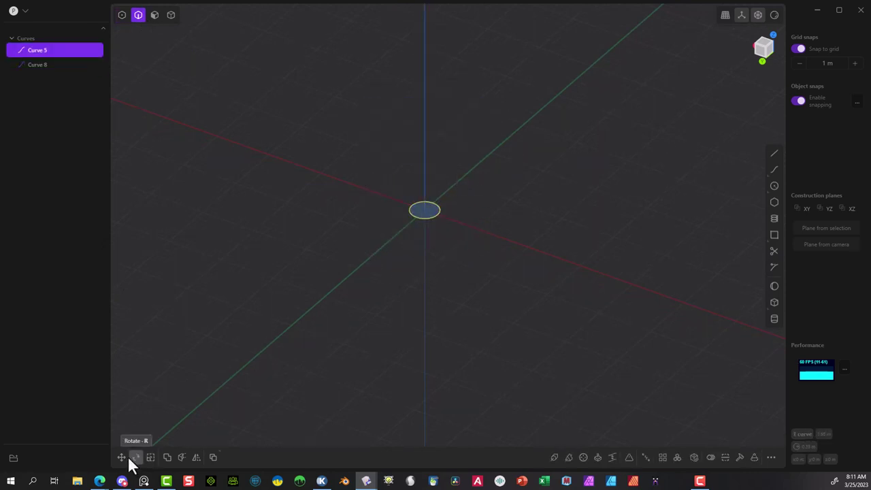
{"action": "left_click", "coordinate": [151, 459]}
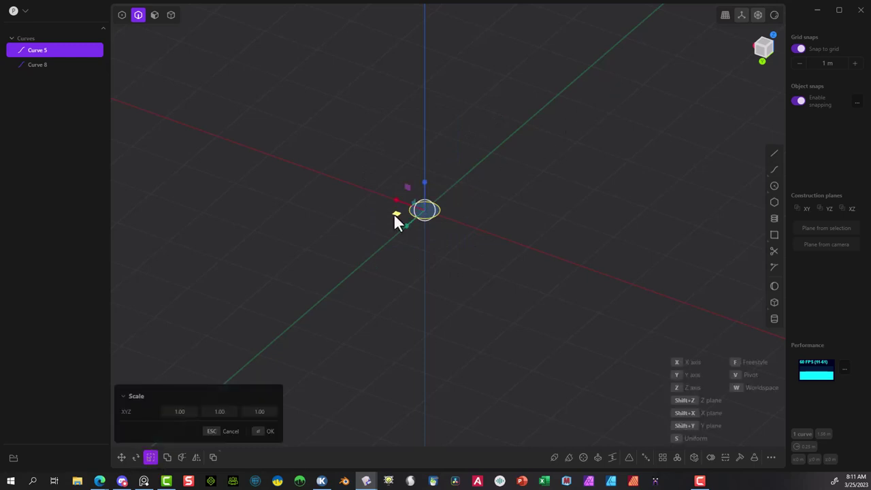
{"action": "left_click_drag", "start_coordinate": [395, 214], "coordinate": [337, 243]}
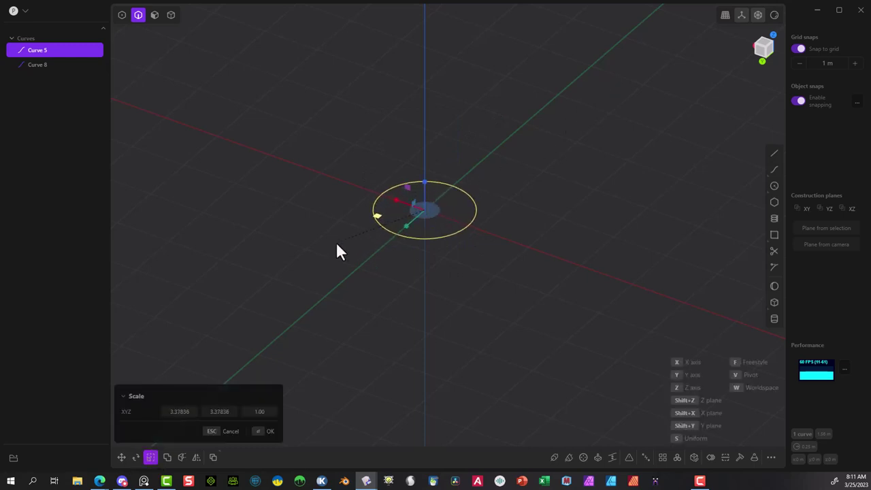
{"action": "scroll", "coordinate": [671, 200], "scroll_direction": "down", "scroll_amount": 6}
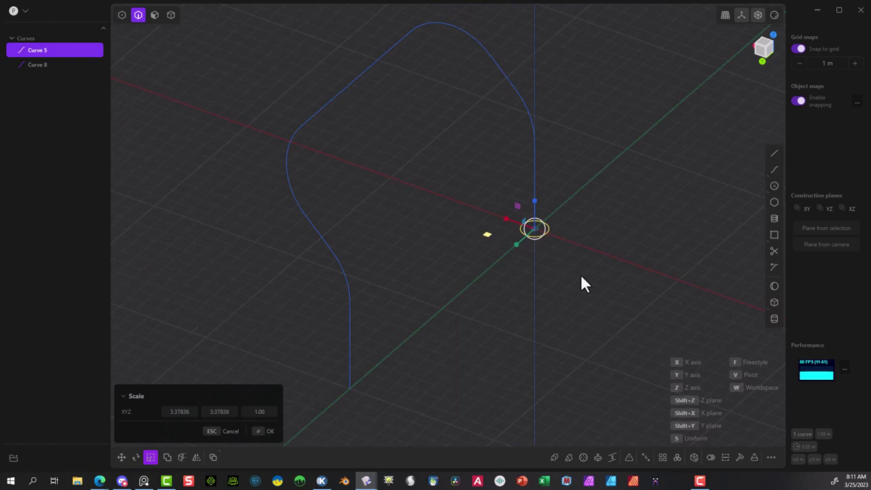
{"action": "middle_click_drag", "start_coordinate": [582, 277], "coordinate": [541, 281]}
{"action": "left_click", "coordinate": [257, 432]}
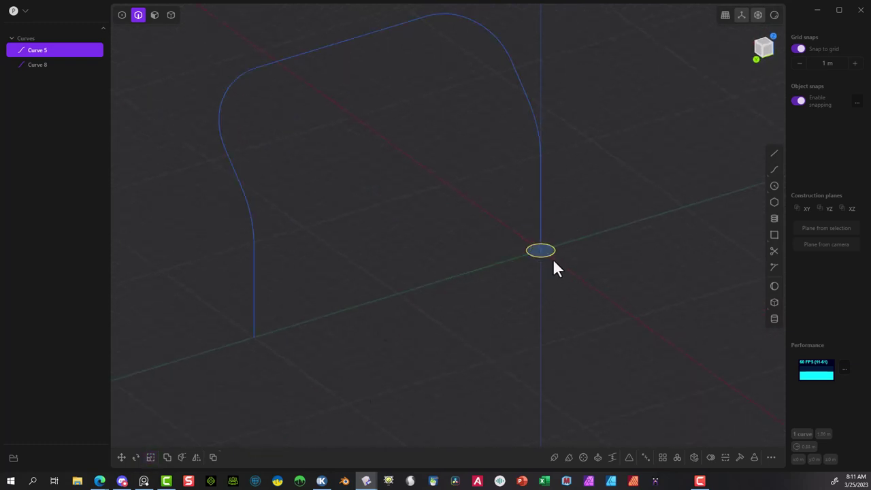
Step: Sweep the circular region at the origin along the filleted frame path with Normal alignment and zero twist
{"action": "left_click", "coordinate": [155, 15]}
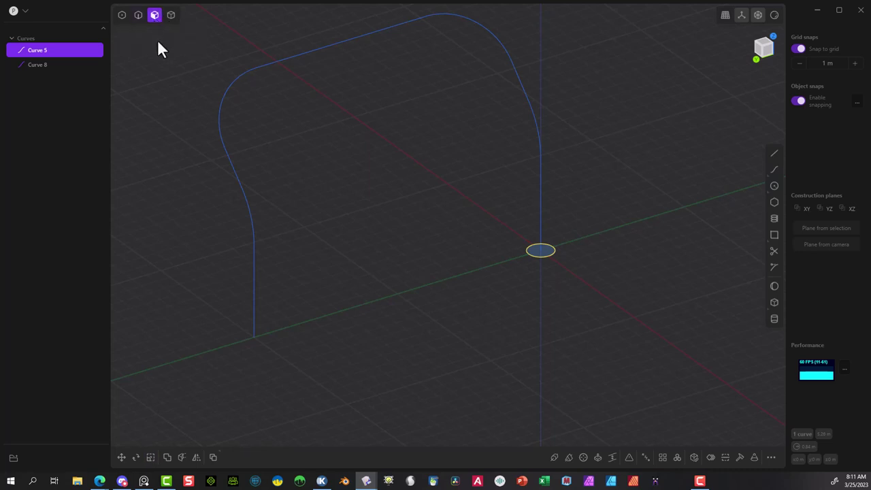
{"action": "key", "text": "e"}
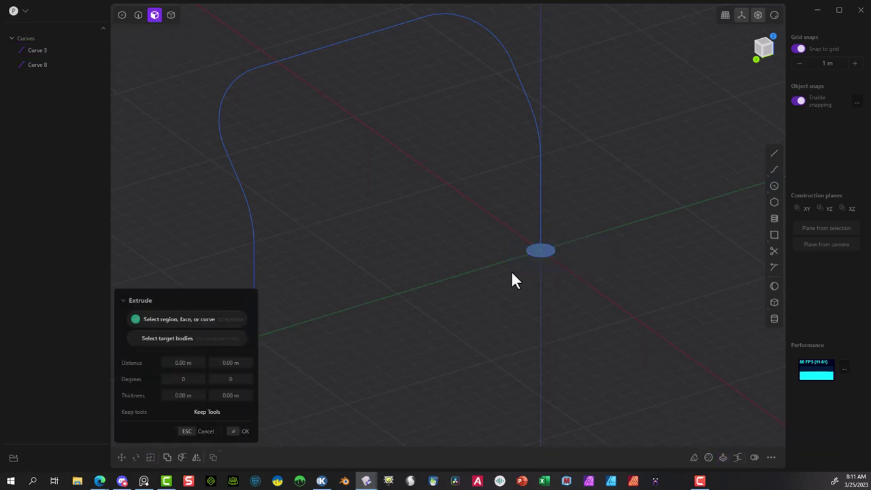
{"action": "left_click", "coordinate": [548, 250]}
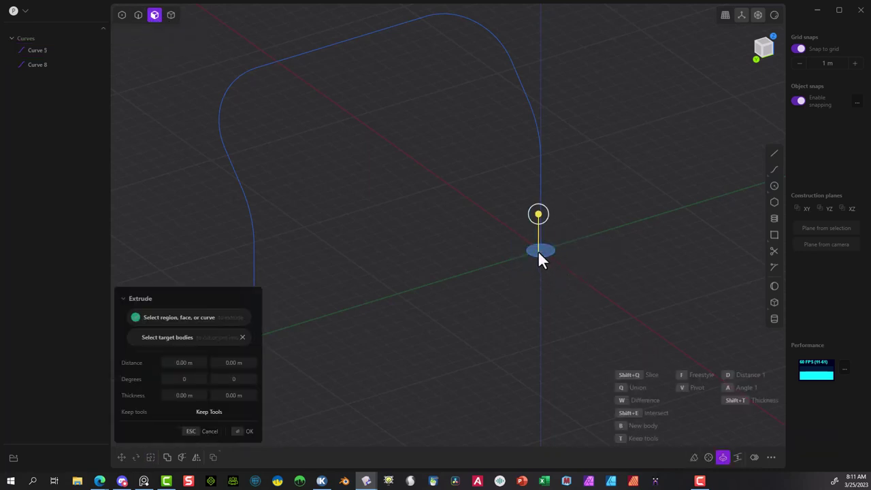
{"action": "left_click", "coordinate": [695, 459]}
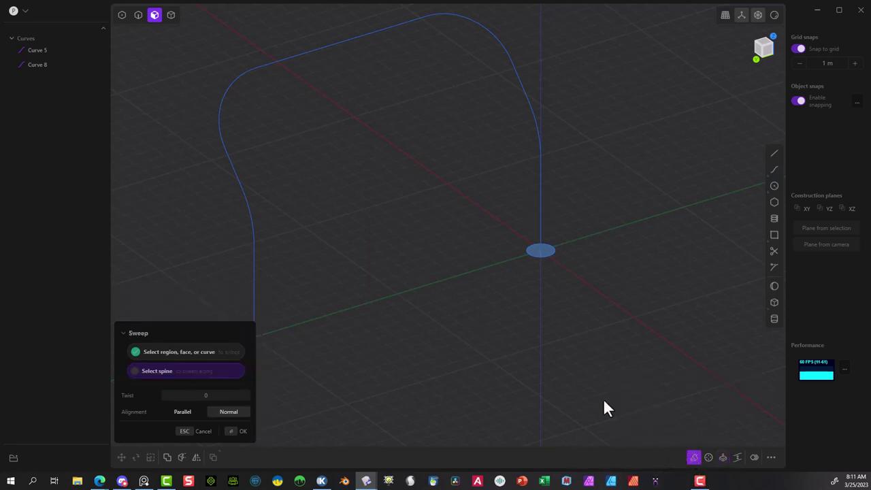
{"action": "left_click", "coordinate": [516, 71]}
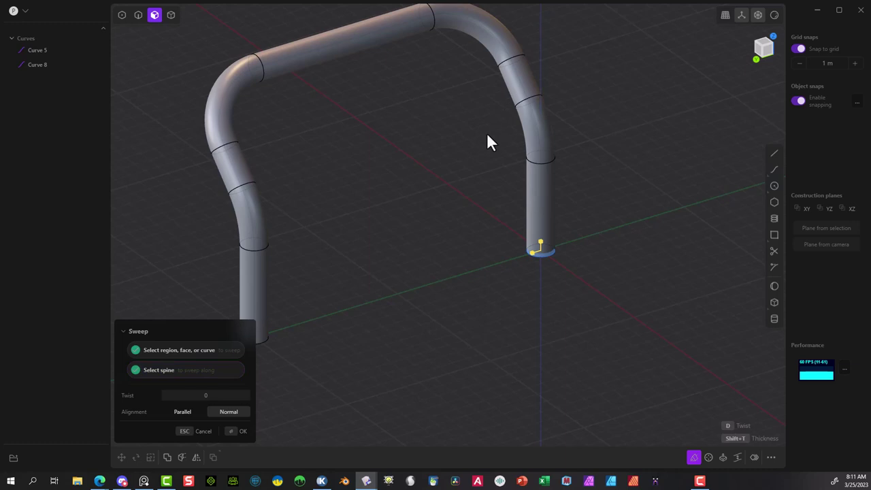
{"action": "middle_click_drag", "start_coordinate": [381, 296], "coordinate": [403, 281]}
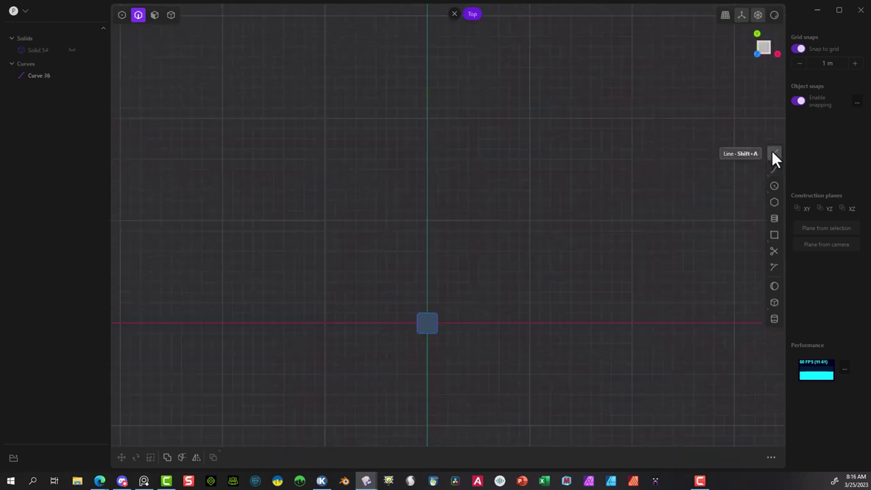
Step: Draw a three-segment frame line in the YZ plane from the origin, about 13 m up, 16 m across and 13 m down
{"action": "left_click", "coordinate": [774, 153]}
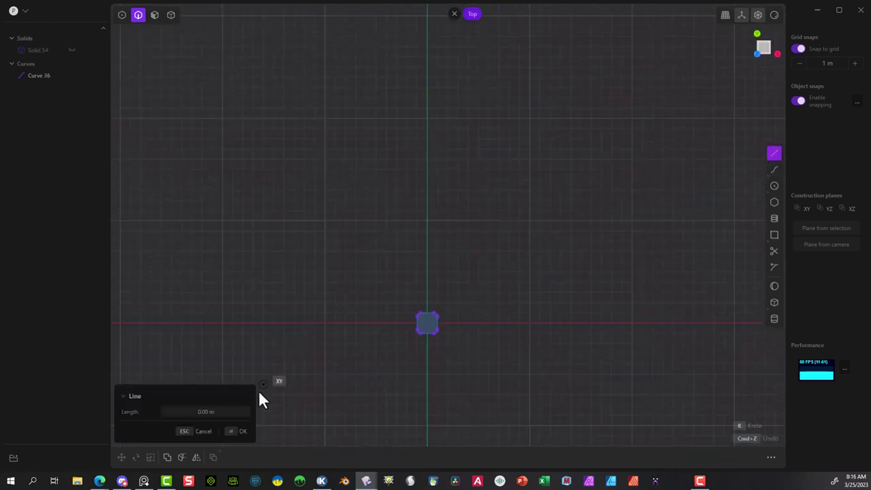
{"action": "left_click", "coordinate": [427, 322]}
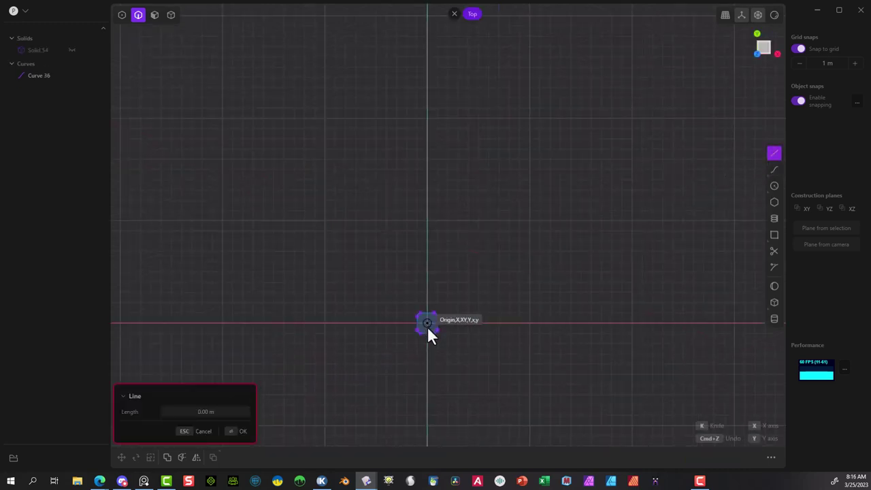
{"action": "left_click", "coordinate": [777, 52]}
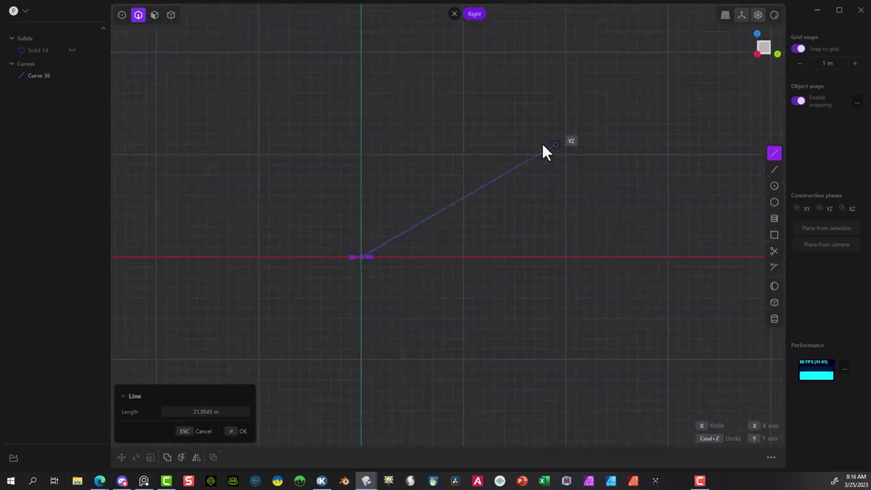
{"action": "left_click", "coordinate": [360, 128]}
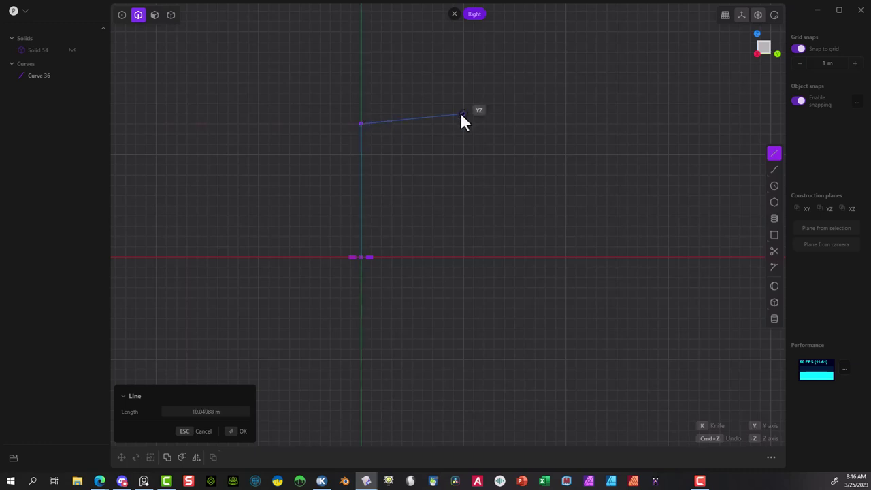
{"action": "left_click", "coordinate": [528, 137]}
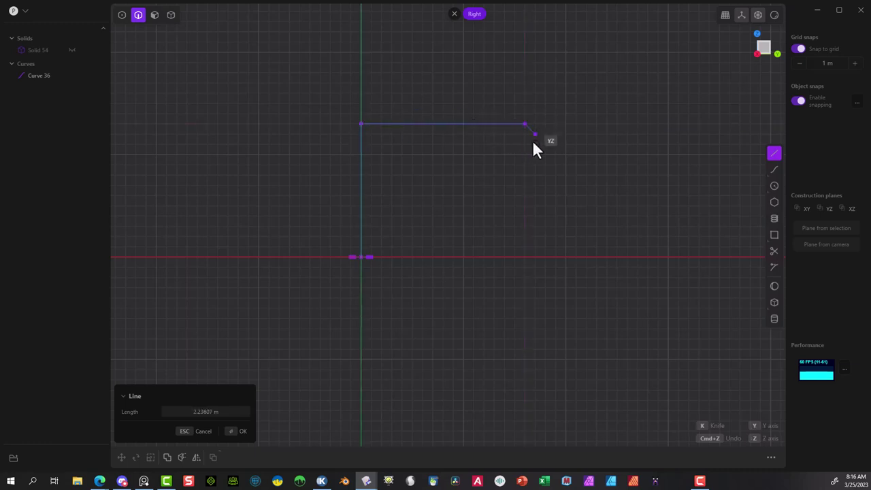
{"action": "left_click", "coordinate": [528, 256]}
{"action": "key", "text": "Return"}
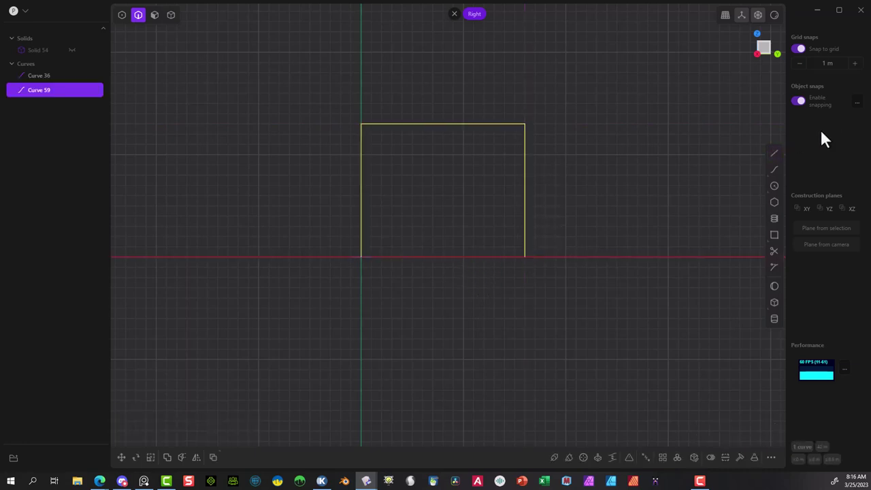
Step: Insert a point at the middle of each of the new frame's two vertical legs
{"action": "left_click", "coordinate": [775, 268]}
{"action": "left_click", "coordinate": [527, 190]}
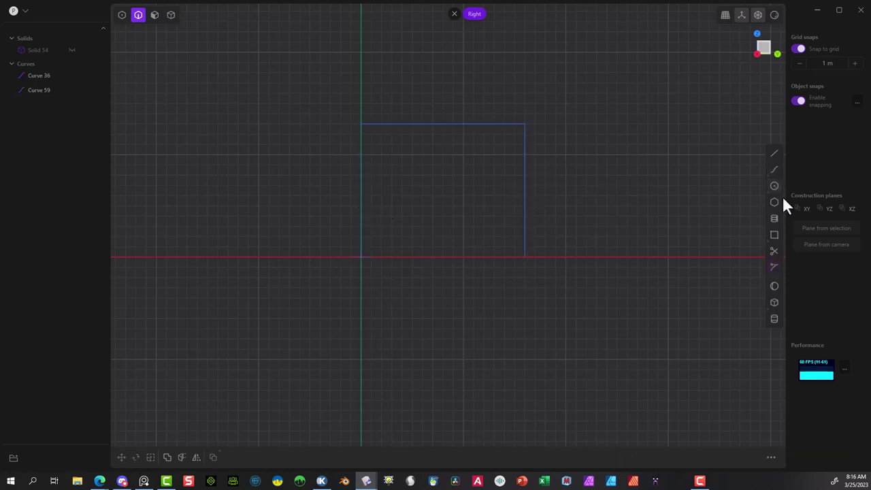
{"action": "left_click", "coordinate": [776, 266]}
{"action": "left_click", "coordinate": [363, 194]}
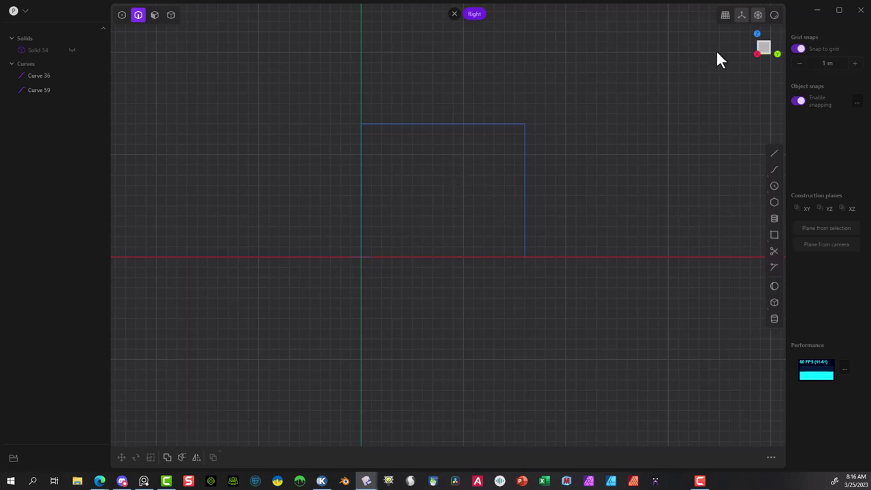
Step: Move the new frame's two upper corner points about 8 m along the X axis to slant the upper leg segments
{"action": "middle_click_drag", "start_coordinate": [673, 107], "coordinate": [715, 118]}
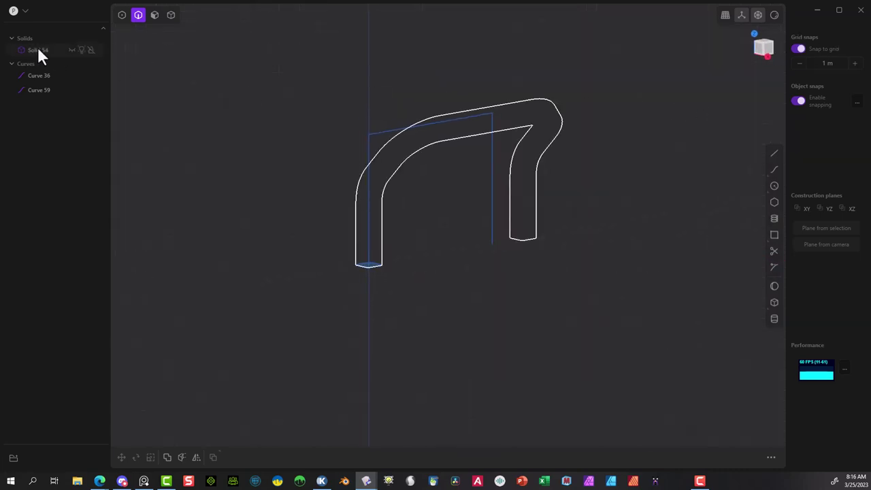
{"action": "left_click", "coordinate": [121, 16]}
{"action": "left_click_drag", "start_coordinate": [522, 62], "coordinate": [238, 143]}
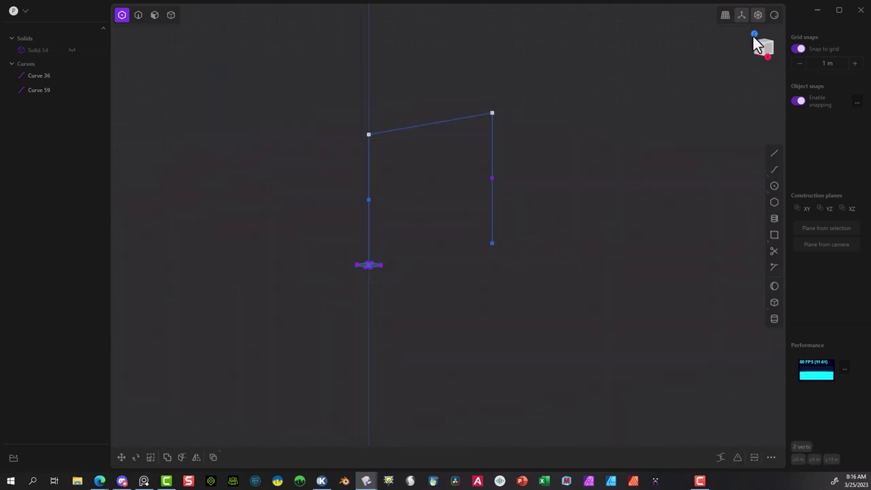
{"action": "left_click", "coordinate": [768, 56]}
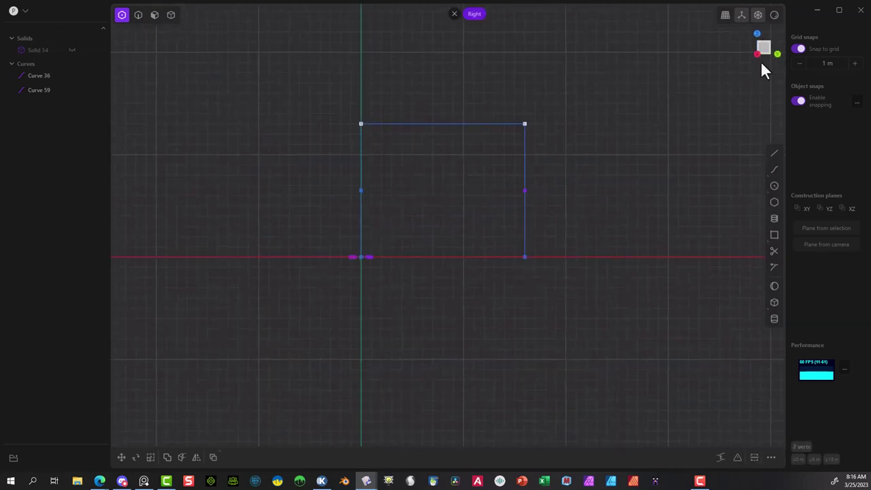
{"action": "left_click", "coordinate": [777, 55]}
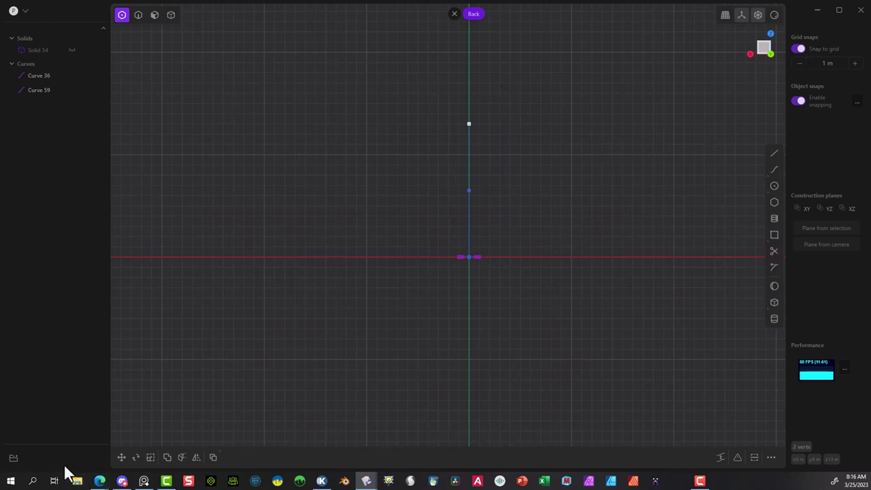
{"action": "left_click", "coordinate": [122, 457]}
{"action": "left_click_drag", "start_coordinate": [449, 125], "coordinate": [371, 127]}
{"action": "left_click", "coordinate": [268, 433]}
{"action": "middle_click_drag", "start_coordinate": [483, 91], "coordinate": [495, 119]}
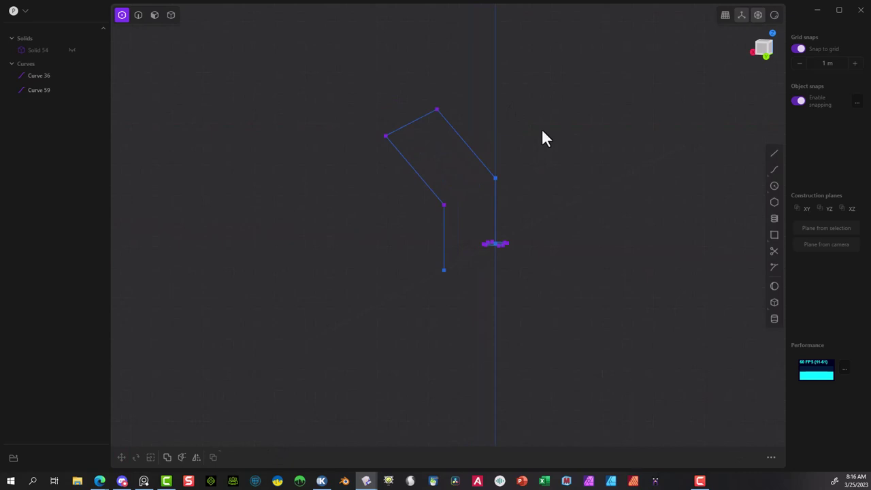
Step: Fillet the two lower bends where the new frame's vertical legs meet the slanted segments
{"action": "left_click_drag", "start_coordinate": [540, 142], "coordinate": [479, 185]}
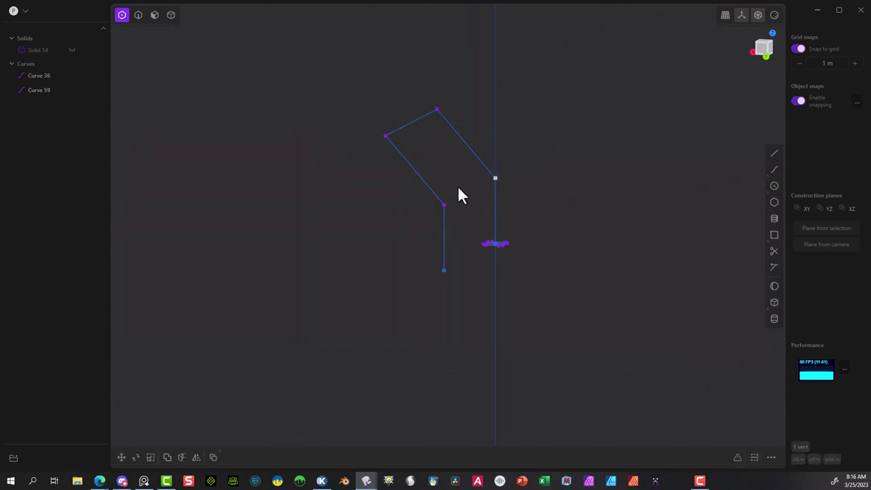
{"action": "left_click_drag", "start_coordinate": [429, 221], "coordinate": [430, 222]}
{"action": "left_click", "coordinate": [737, 456]}
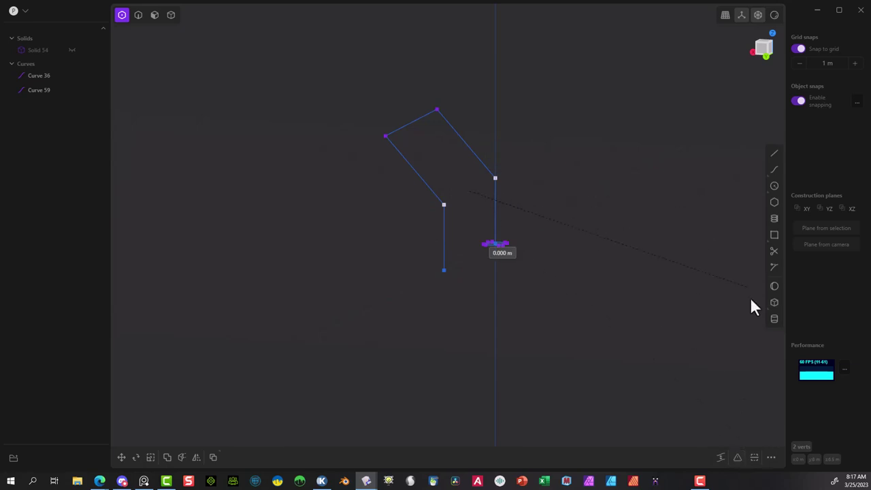
{"action": "left_click", "coordinate": [814, 445]}
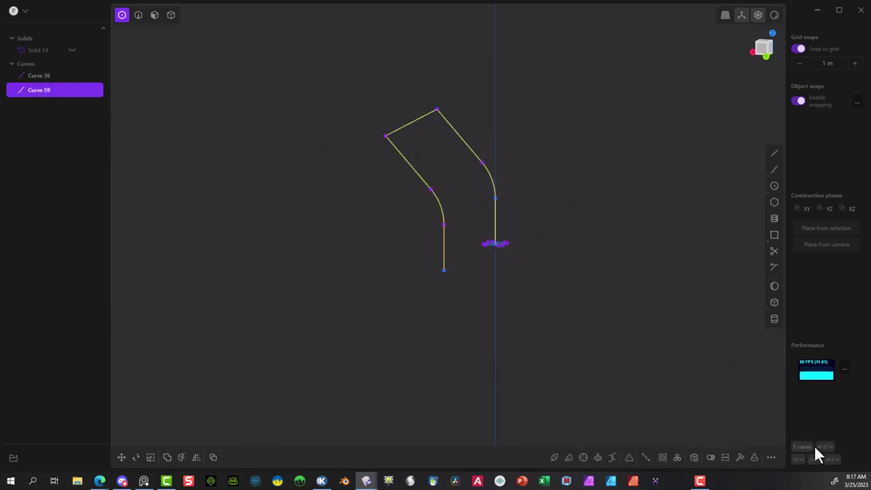
Step: Fillet the new frame's two upper corners
{"action": "left_click_drag", "start_coordinate": [449, 87], "coordinate": [332, 153]}
{"action": "left_click", "coordinate": [739, 458]}
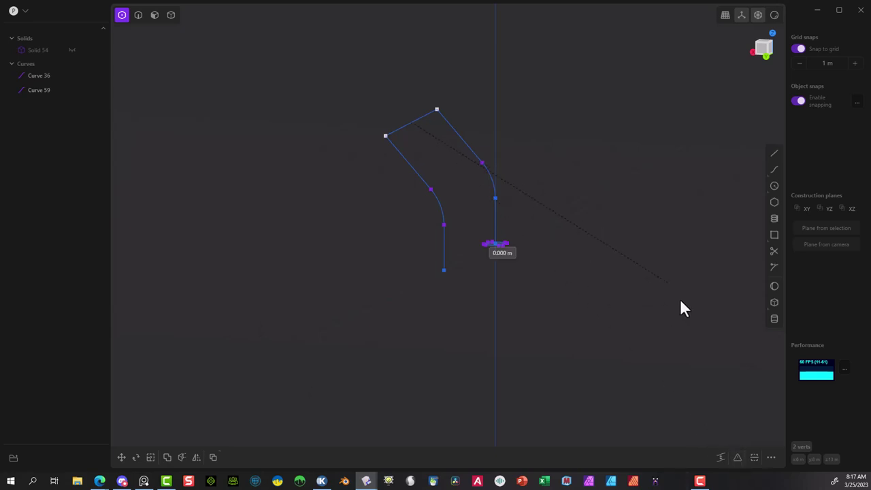
{"action": "left_click", "coordinate": [789, 432]}
{"action": "mouse_move", "coordinate": [602, 321]}
{"action": "middle_mouse_down"}
{"action": "mouse_move", "coordinate": [488, 343]}
{"action": "mouse_move", "coordinate": [559, 331]}
{"action": "mouse_move", "coordinate": [477, 245]}
{"action": "mouse_move", "coordinate": [576, 315]}
{"action": "mouse_move", "coordinate": [564, 207]}
{"action": "middle_mouse_up"}
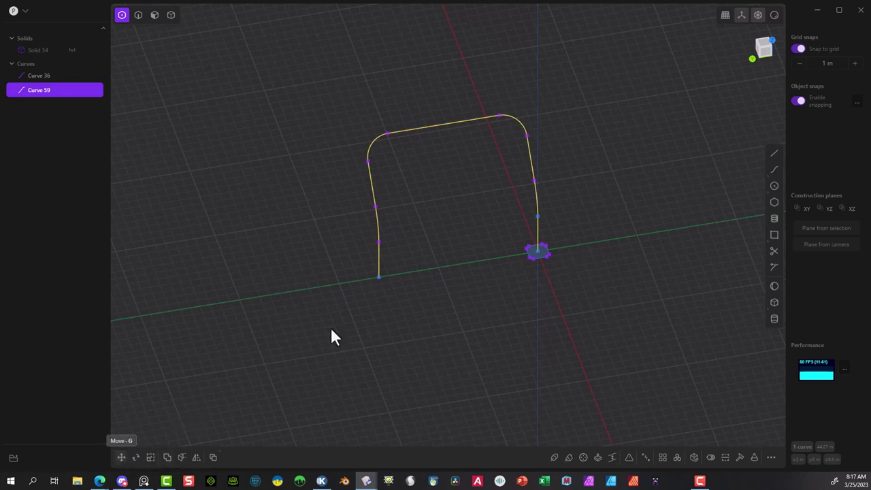
Step: Scale the rounded square profile at the origin uniformly within its plane to about 0.73
{"action": "left_click", "coordinate": [138, 14]}
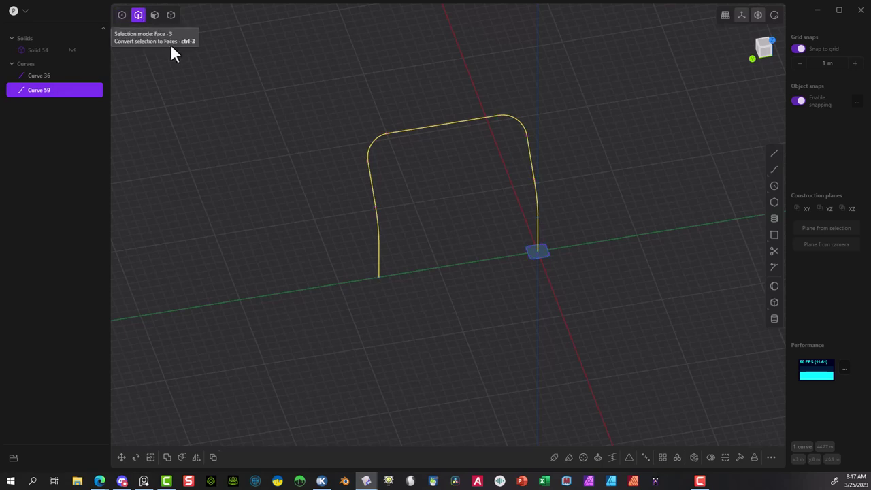
{"action": "left_click", "coordinate": [543, 253]}
{"action": "scroll", "coordinate": [555, 253], "scroll_direction": "up", "scroll_amount": 5}
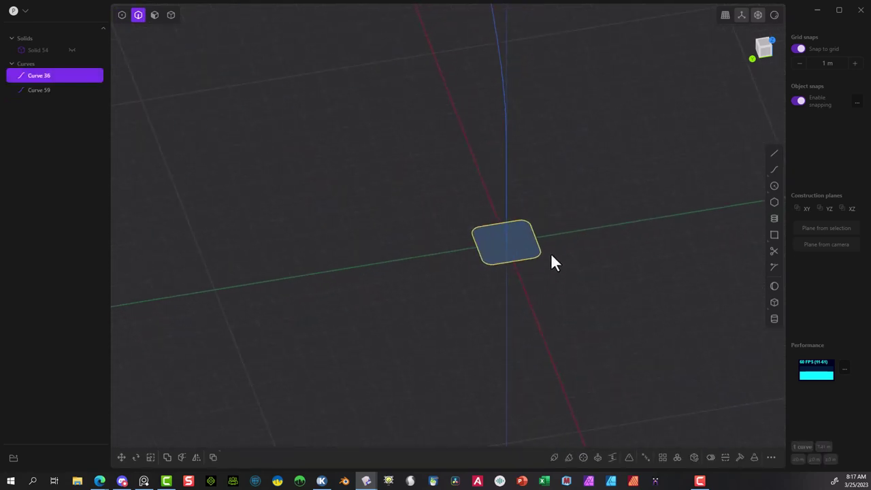
{"action": "key", "text": "s"}
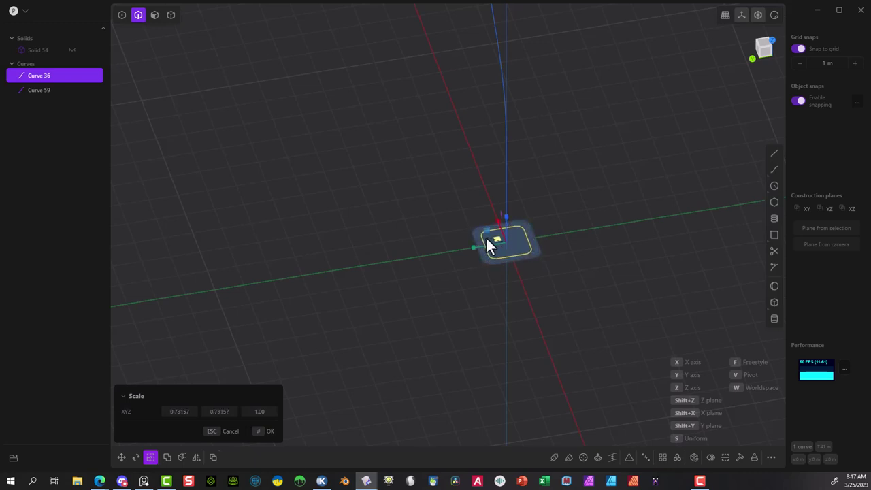
{"action": "left_click", "coordinate": [262, 431]}
Step: Try sweeping the rounded square profile along the filleted frame path with Normal alignment and inspect the preview
{"action": "scroll", "coordinate": [354, 356], "scroll_direction": "down", "scroll_amount": 3}
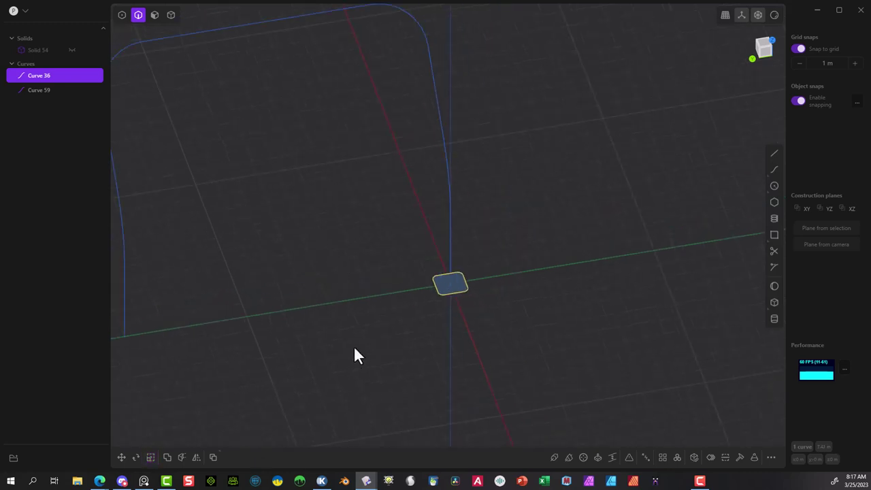
{"action": "scroll", "coordinate": [355, 349], "scroll_direction": "down", "scroll_amount": 3}
{"action": "middle_click_drag", "start_coordinate": [516, 337], "coordinate": [570, 329], "text": "shift"}
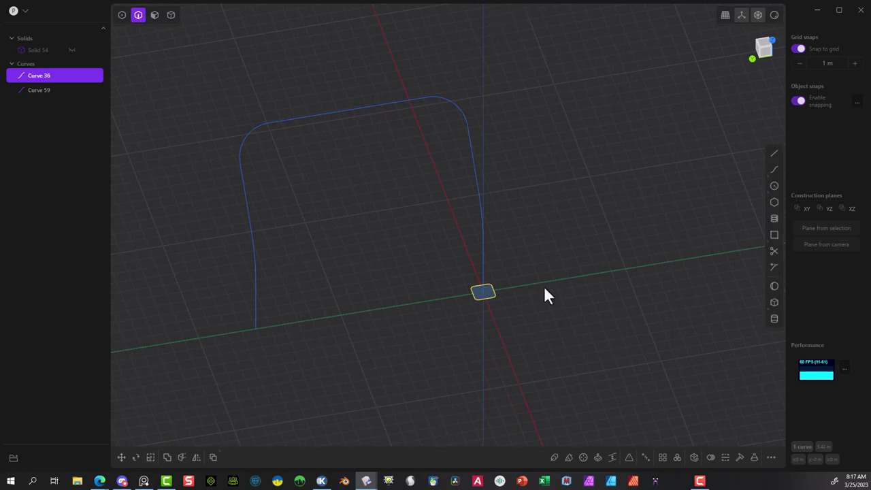
{"action": "left_click", "coordinate": [574, 462]}
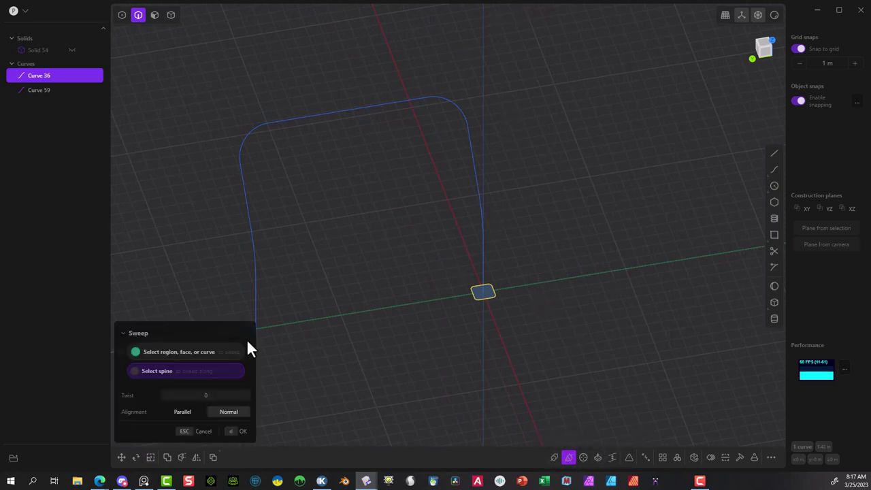
{"action": "left_click", "coordinate": [483, 236]}
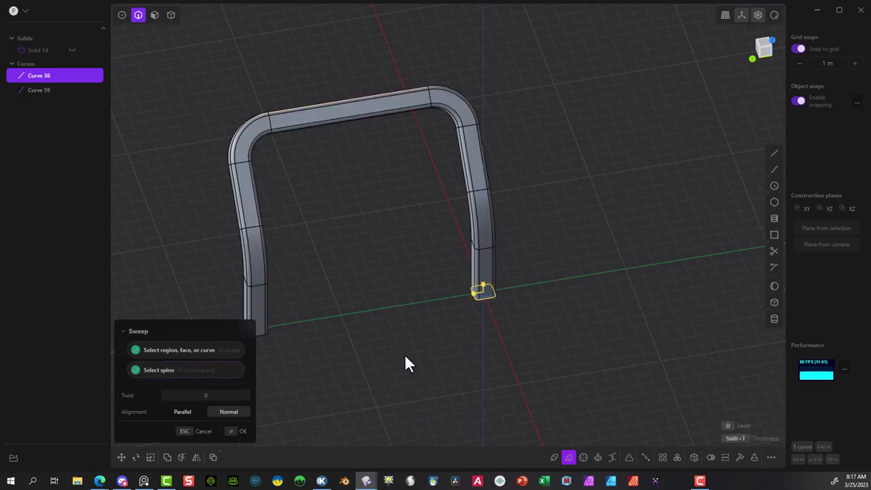
{"action": "middle_click_drag", "start_coordinate": [405, 356], "coordinate": [483, 302]}
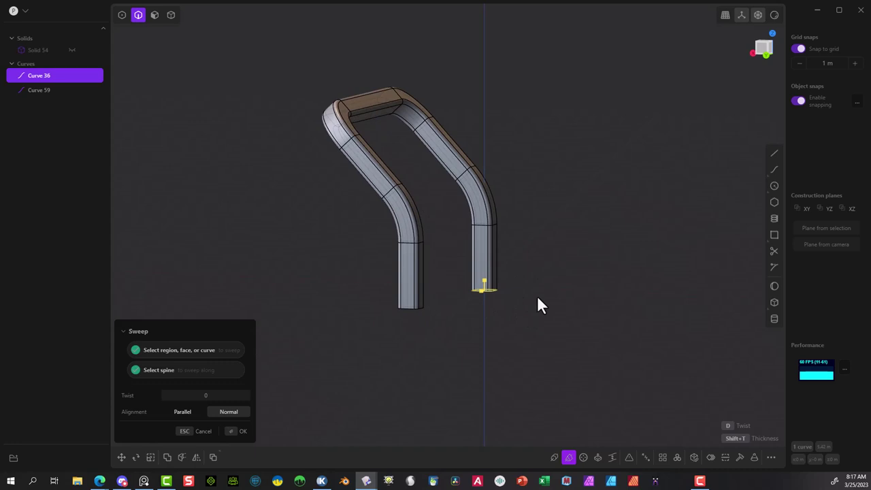
{"action": "middle_click_drag", "start_coordinate": [538, 299], "coordinate": [520, 338]}
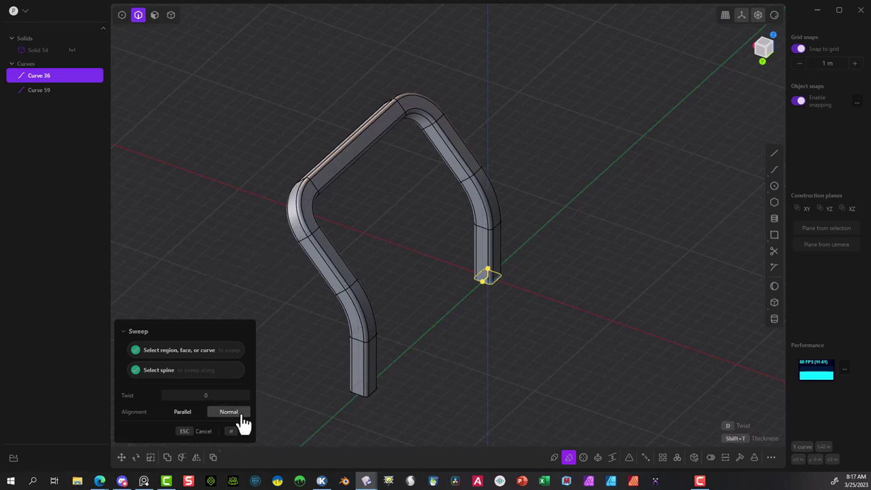
{"action": "left_click", "coordinate": [205, 431]}
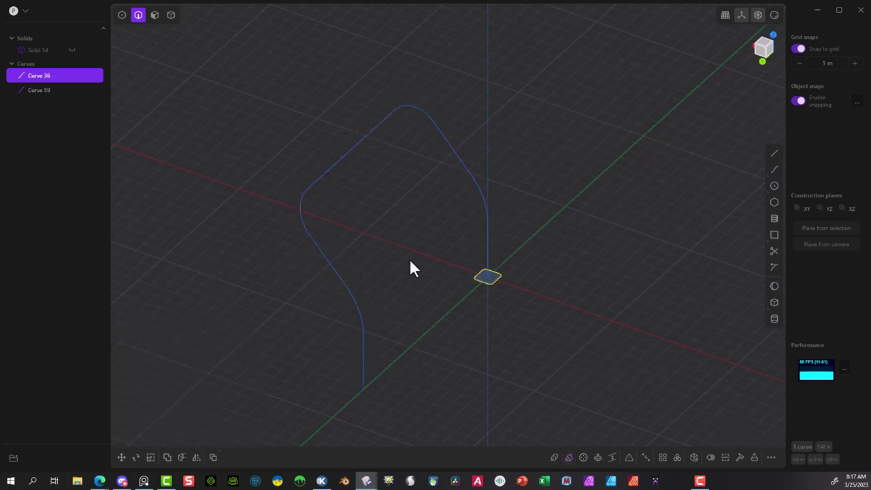
Step: Delete the rounded square profile at the origin while in the Top view
{"action": "left_click", "coordinate": [501, 291]}
{"action": "left_click", "coordinate": [494, 283]}
{"action": "left_click", "coordinate": [774, 37]}
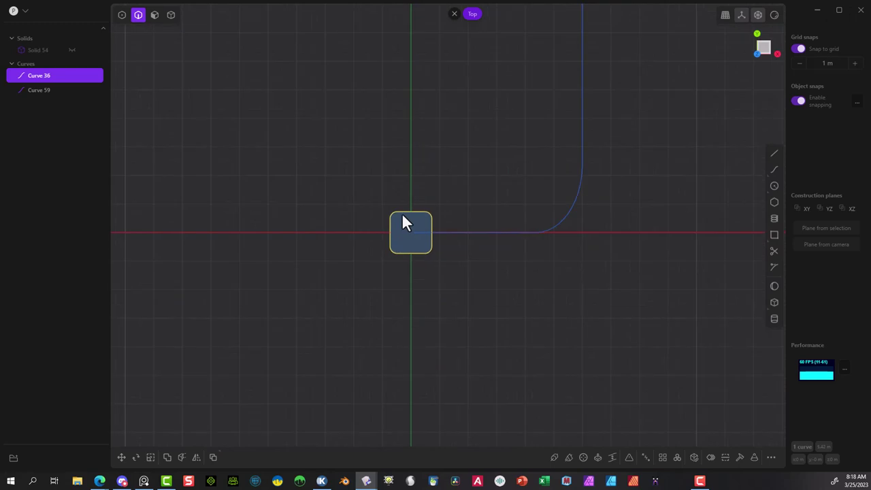
{"action": "left_click_drag", "start_coordinate": [407, 180], "coordinate": [375, 255]}
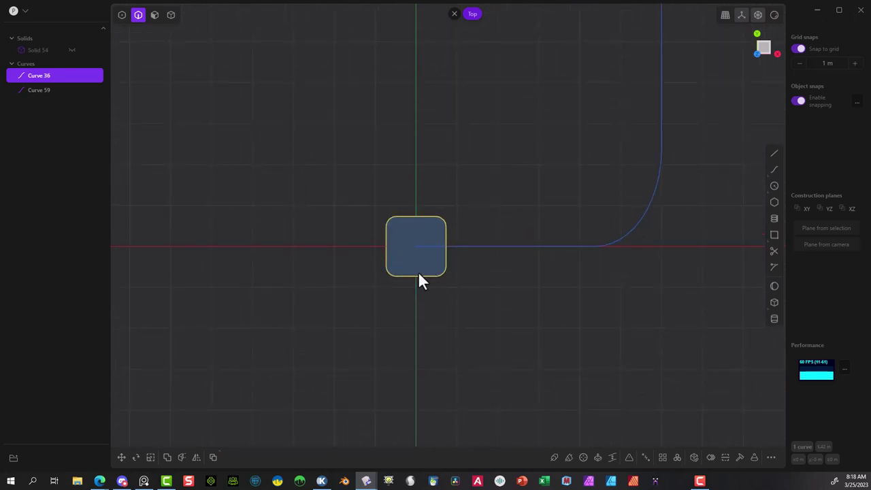
{"action": "scroll", "coordinate": [412, 259], "scroll_direction": "up", "scroll_amount": 3}
{"action": "scroll", "coordinate": [410, 243], "scroll_direction": "down", "scroll_amount": 3}
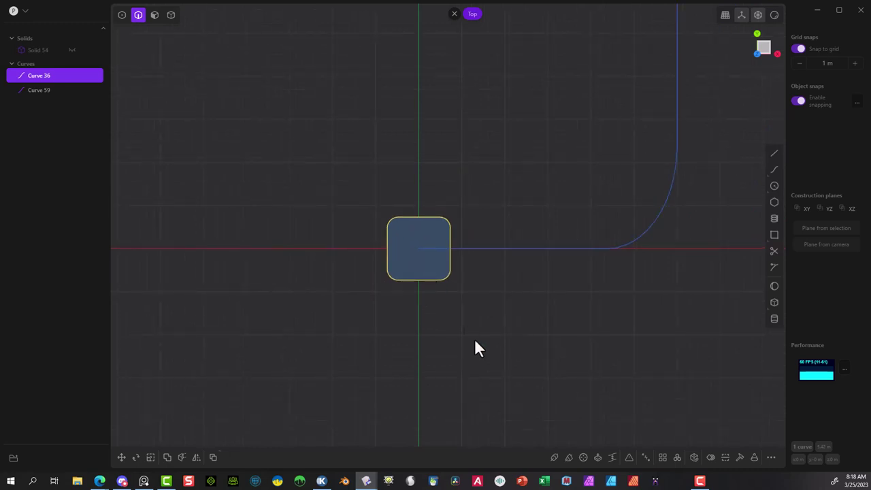
{"action": "key", "text": "Delete"}
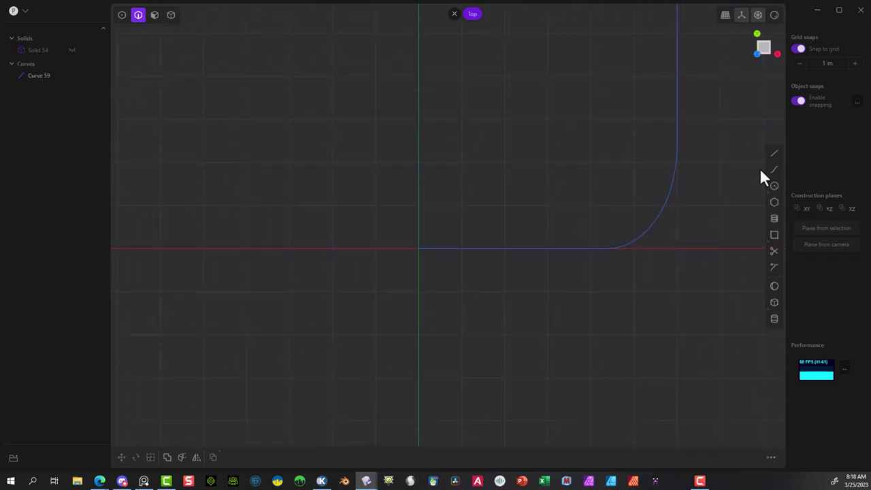
Step: Draw a 2 m by 2 m square centred on the origin in the XY plane
{"action": "left_click", "coordinate": [774, 235]}
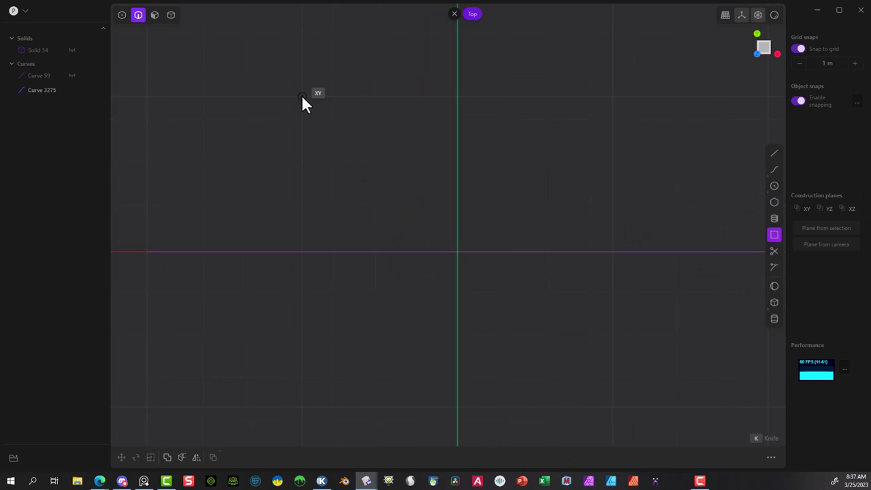
{"action": "left_click", "coordinate": [303, 97]}
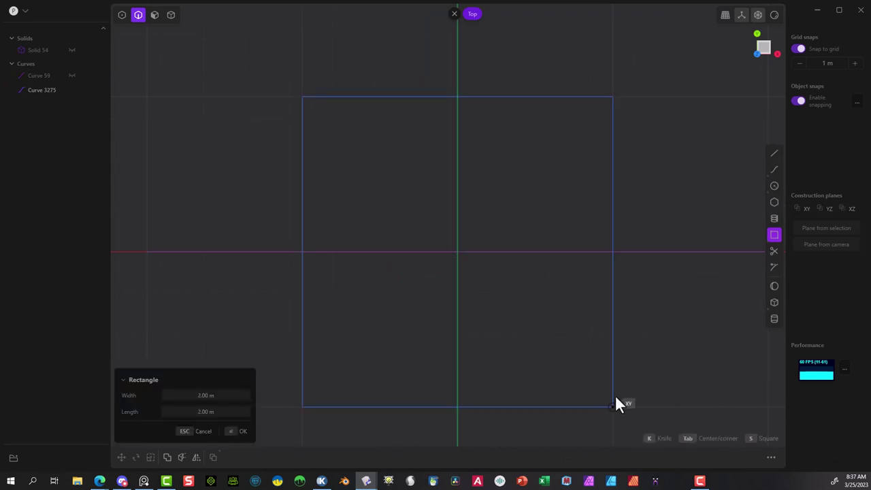
{"action": "left_click", "coordinate": [232, 432]}
{"action": "scroll", "coordinate": [554, 186], "scroll_direction": "down", "scroll_amount": 5}
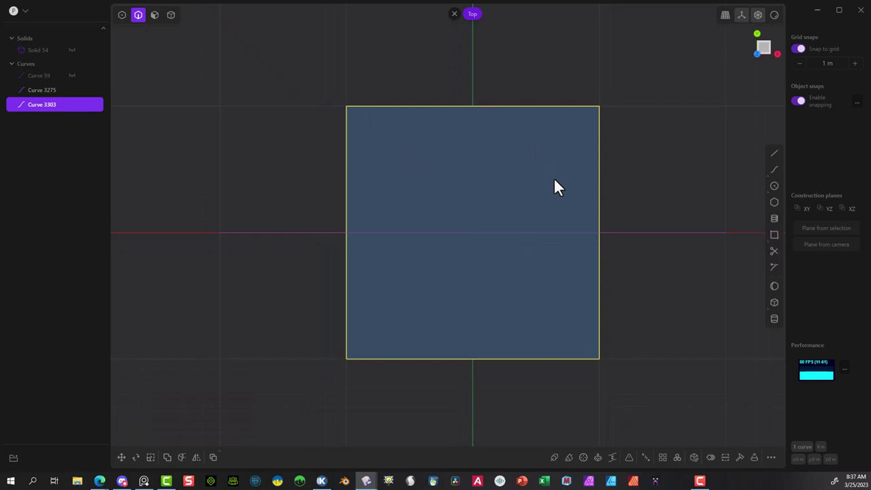
{"action": "middle_click_drag", "start_coordinate": [663, 284], "coordinate": [599, 259], "text": "shift"}
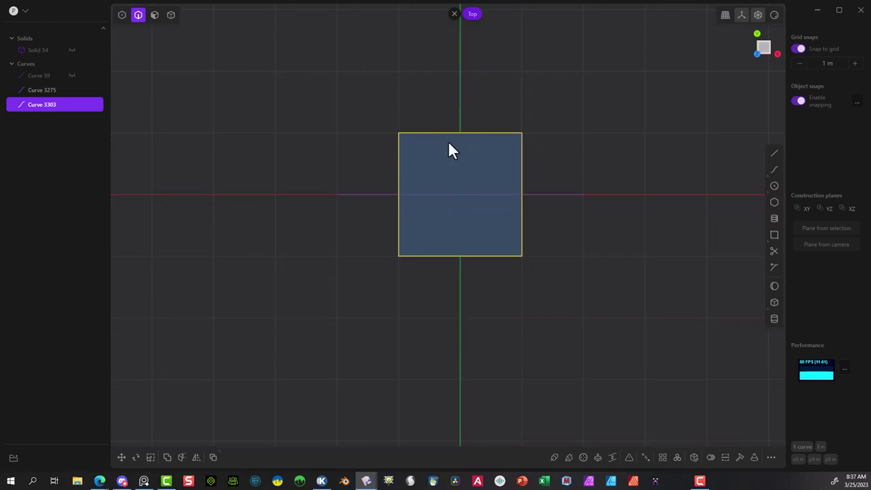
{"action": "left_click", "coordinate": [775, 266]}
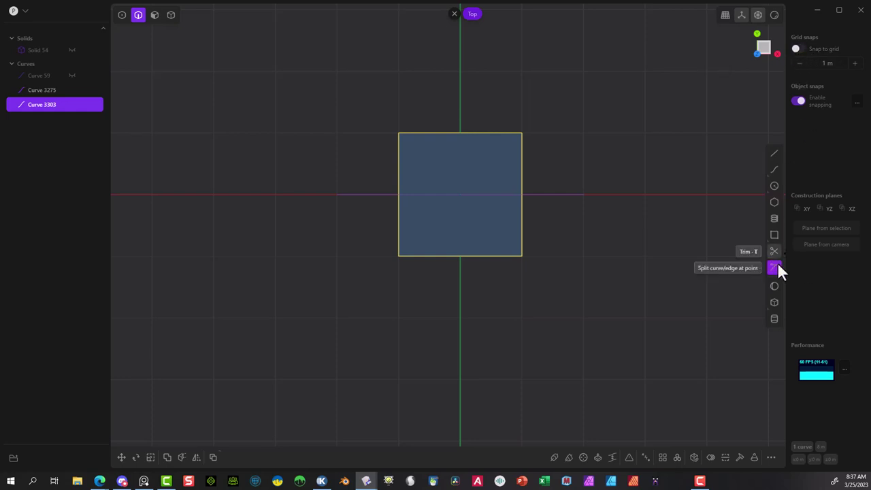
{"action": "key", "text": "Escape"}
{"action": "key", "text": "Escape"}
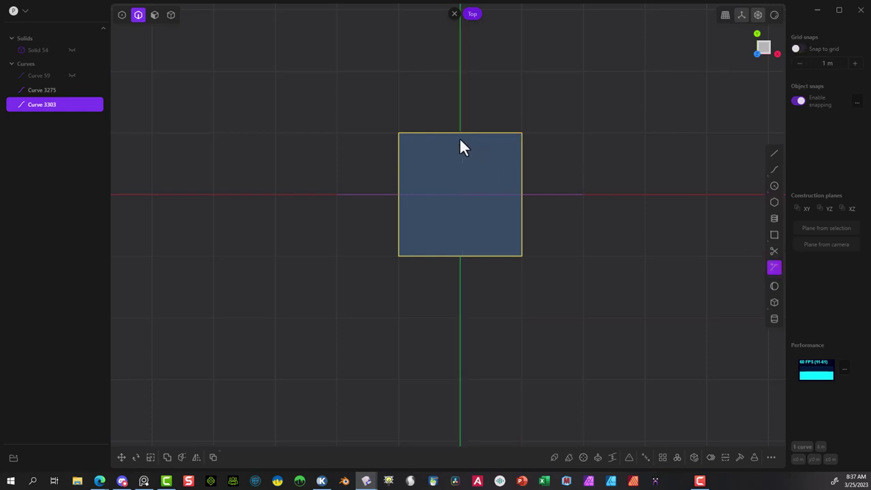
{"action": "left_click", "coordinate": [775, 266]}
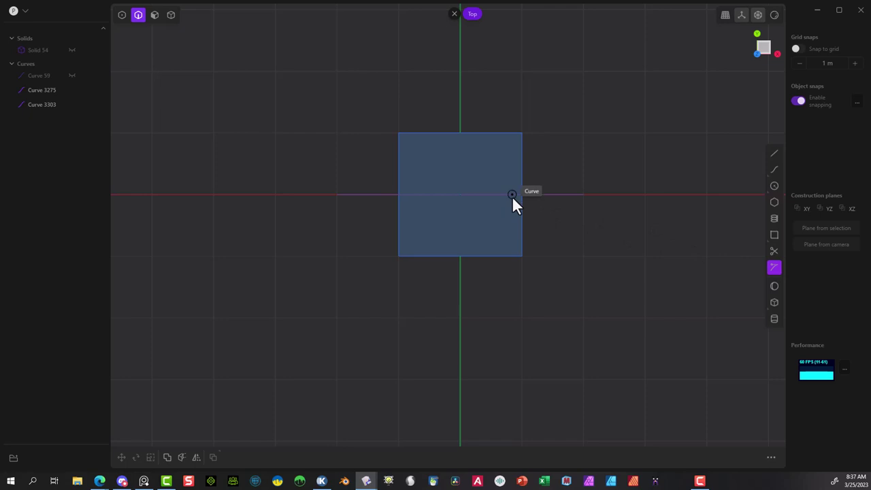
{"action": "key", "text": "Escape"}
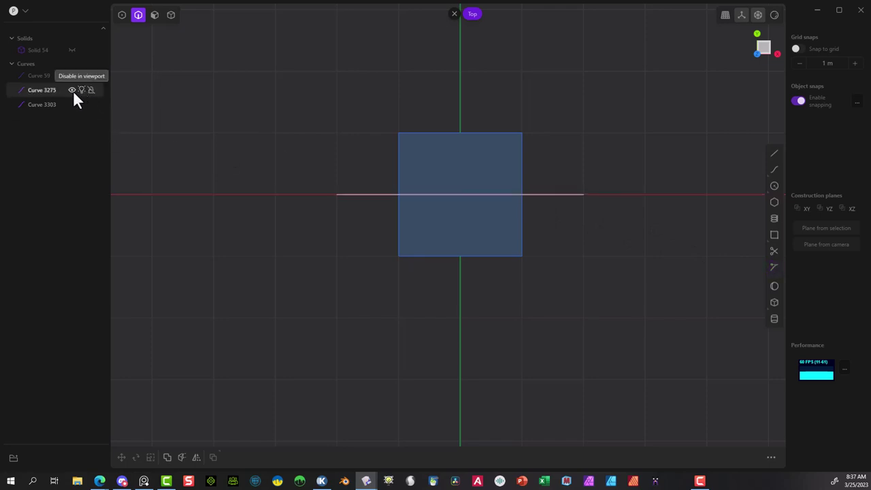
Step: Hide the path curve crossing the square along the X axis and show the square's control points in the Top view
{"action": "left_click", "coordinate": [72, 91]}
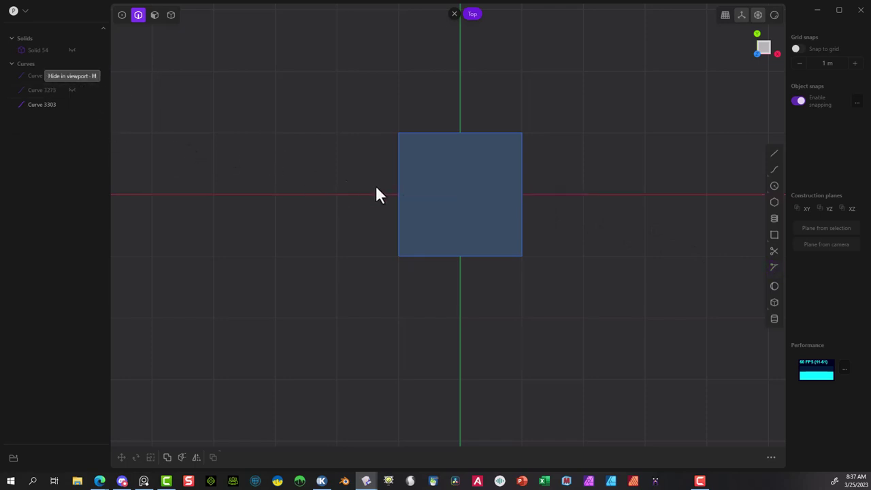
{"action": "left_click", "coordinate": [774, 266]}
{"action": "key", "text": "Escape"}
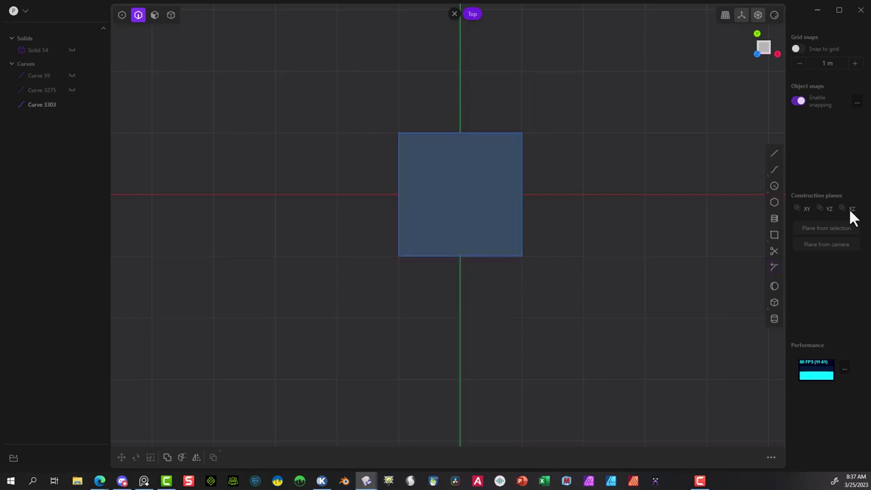
{"action": "left_click", "coordinate": [399, 194]}
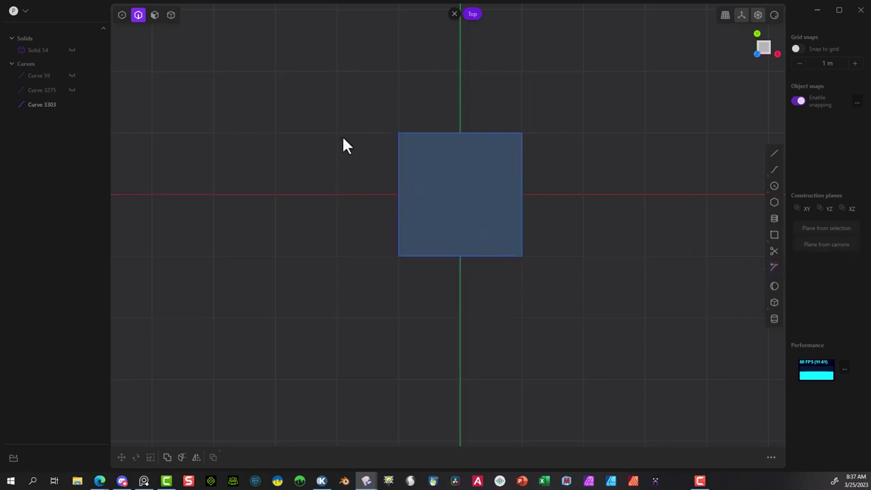
{"action": "left_click", "coordinate": [122, 15]}
{"action": "middle_click_drag", "start_coordinate": [466, 109], "coordinate": [613, 146]}
{"action": "middle_click_drag", "start_coordinate": [460, 266], "coordinate": [723, 15]}
{"action": "left_click", "coordinate": [760, 54]}
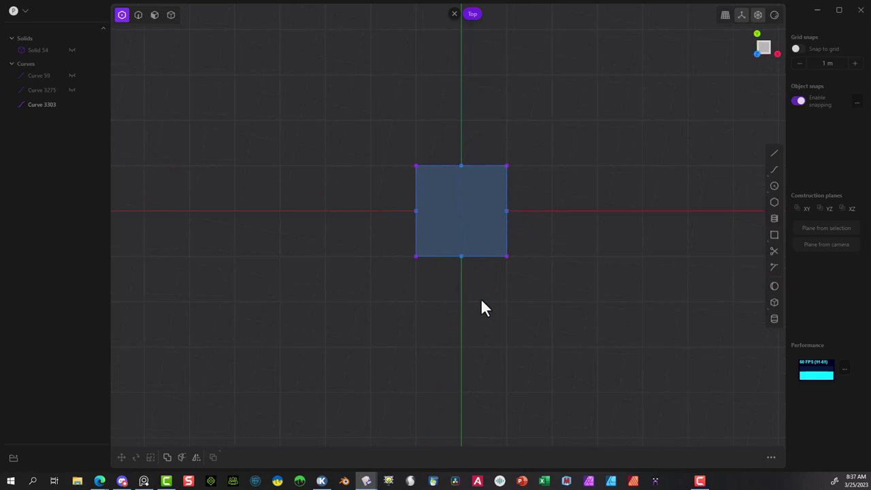
Step: Split the square's right side at both quarter points and its bottom side at the right-hand quarter point
{"action": "scroll", "coordinate": [480, 300], "scroll_direction": "up", "scroll_amount": 4}
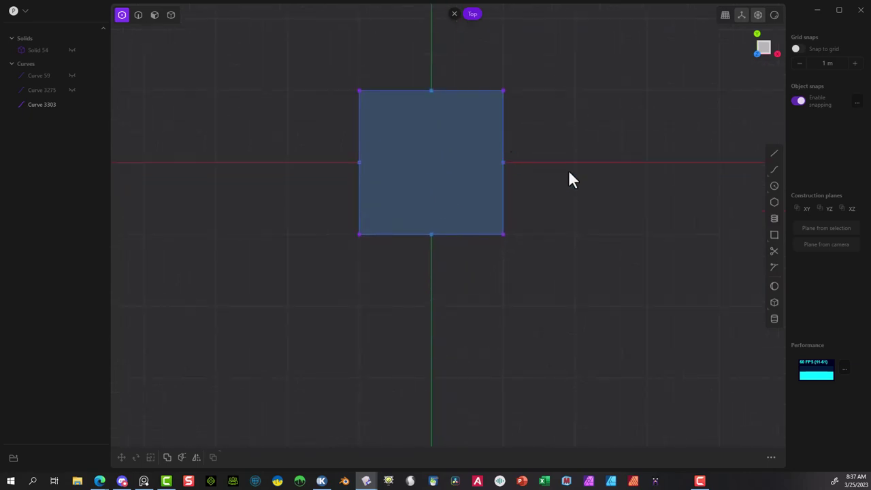
{"action": "left_click", "coordinate": [774, 267]}
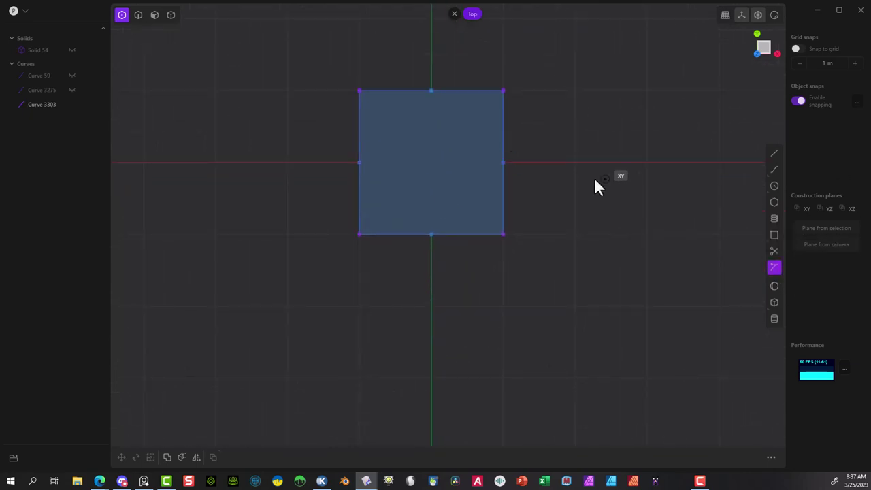
{"action": "left_click", "coordinate": [503, 125]}
{"action": "left_click", "coordinate": [773, 265]}
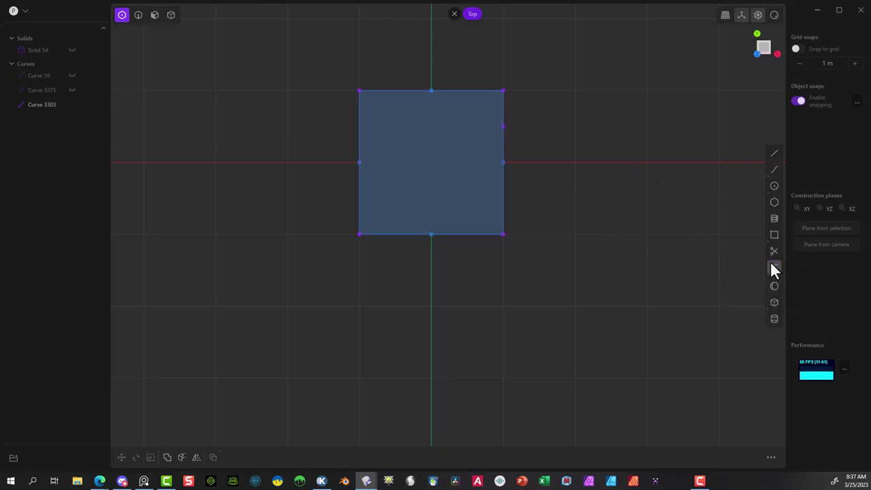
{"action": "left_click", "coordinate": [503, 198]}
{"action": "left_click", "coordinate": [469, 235]}
Step: Split the square's left side at the upper quarter point and its top side at both quarter points
{"action": "left_click", "coordinate": [774, 267]}
{"action": "left_click", "coordinate": [359, 126]}
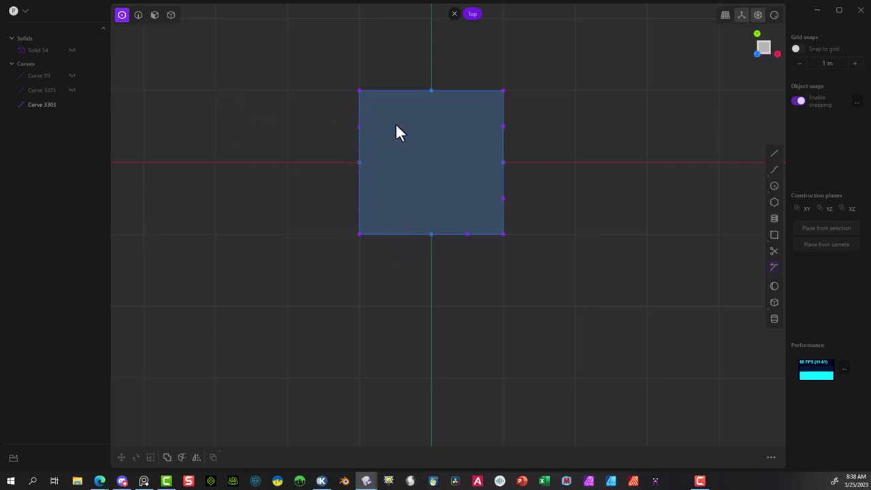
{"action": "left_click", "coordinate": [774, 265]}
{"action": "left_click", "coordinate": [399, 95]}
{"action": "left_click", "coordinate": [774, 268]}
{"action": "left_click", "coordinate": [463, 91]}
Step: Split the square's bottom side at the left-hand quarter point and its left side at the lower quarter point
{"action": "left_click", "coordinate": [396, 235]}
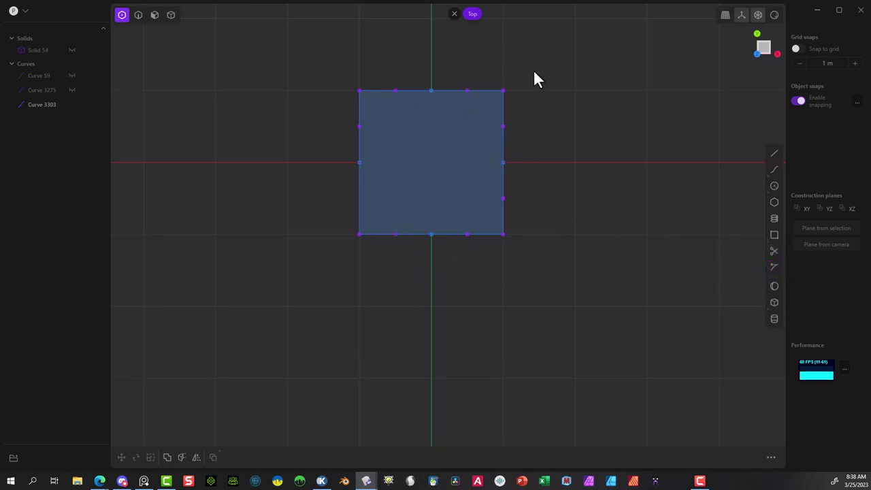
{"action": "left_click", "coordinate": [774, 267]}
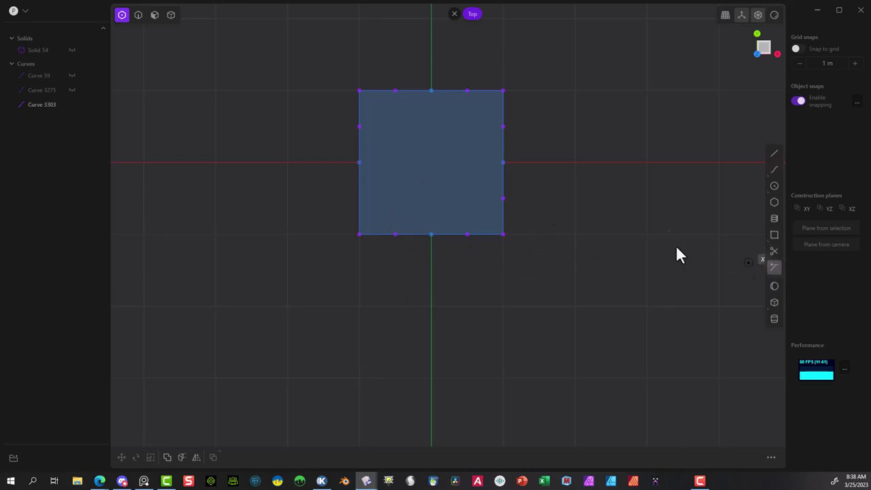
{"action": "left_click", "coordinate": [357, 195]}
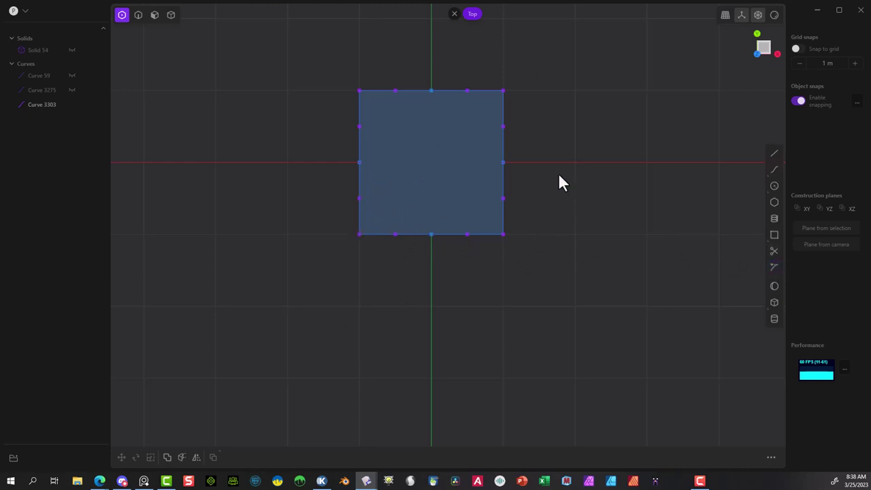
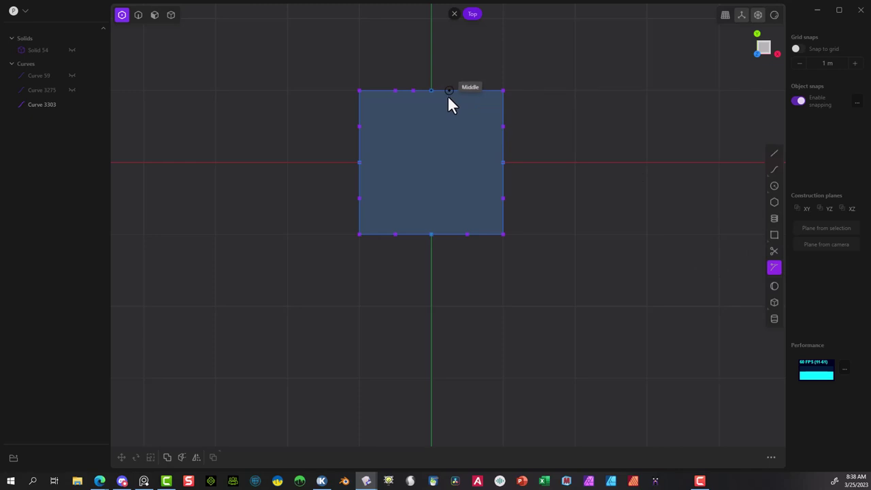
Step: Split the square's top side halfway between its midpoint and the quarter point on either side
{"action": "left_click", "coordinate": [449, 96]}
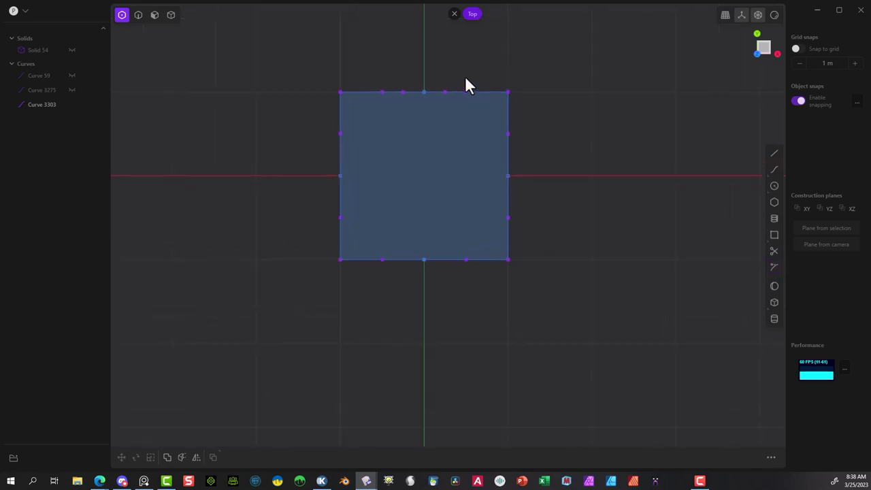
Step: Split the square's right side midway between its top corner and upper quarter point, and its top side midway between each corner and adjacent quarter point
{"action": "scroll", "coordinate": [410, 113], "scroll_direction": "up", "scroll_amount": 5}
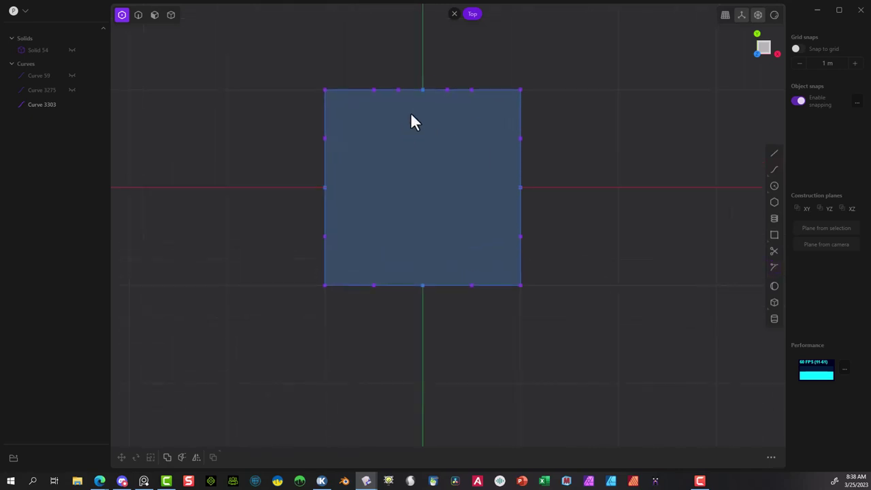
{"action": "left_click", "coordinate": [774, 267]}
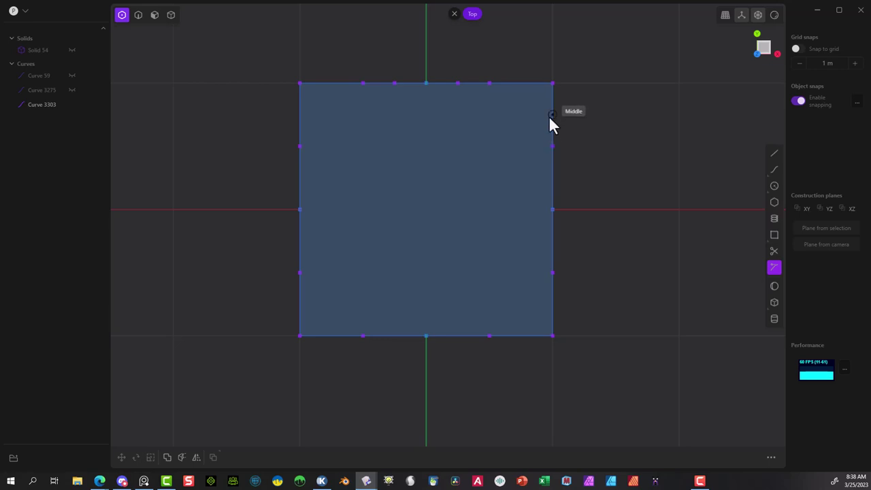
{"action": "left_click", "coordinate": [552, 115]}
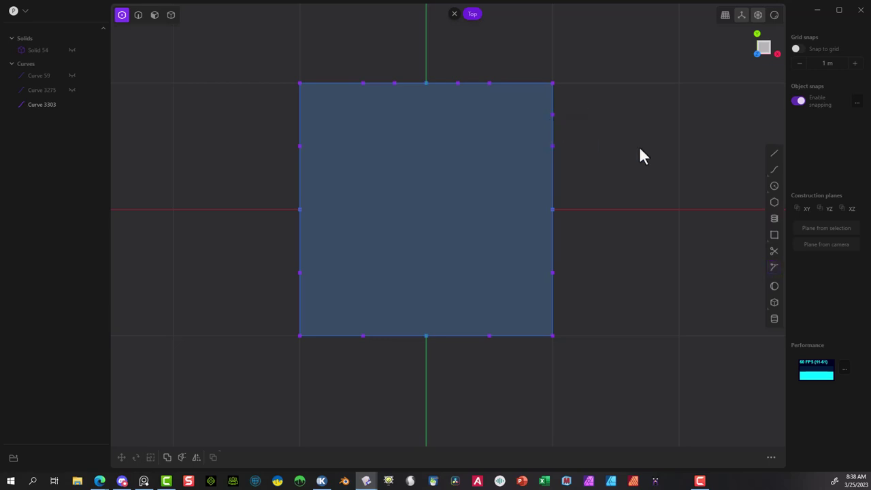
{"action": "left_click", "coordinate": [774, 267]}
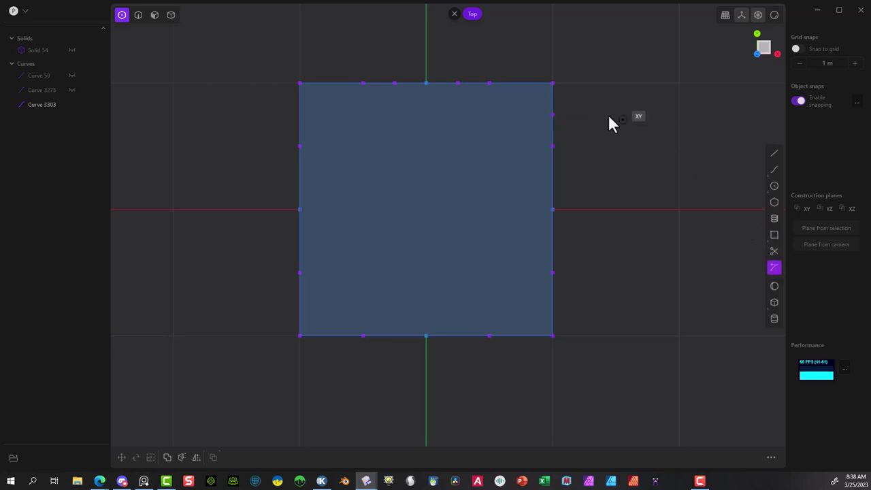
{"action": "left_click", "coordinate": [516, 84]}
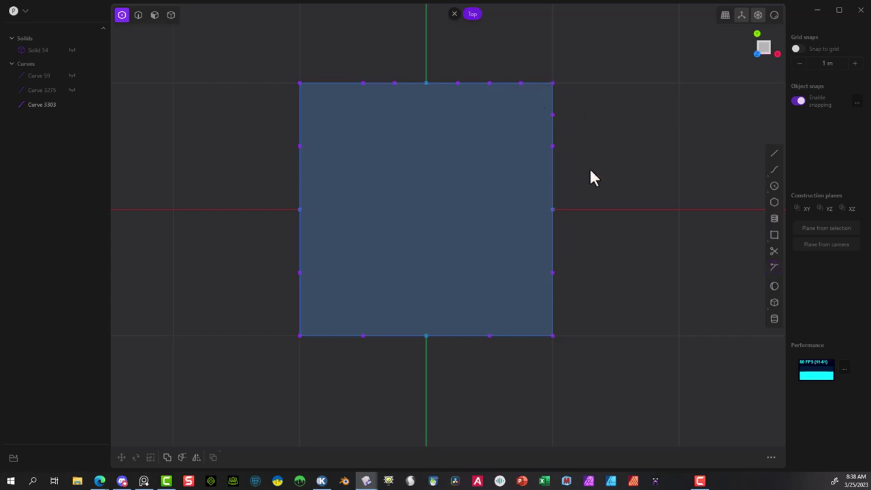
{"action": "left_click", "coordinate": [776, 267]}
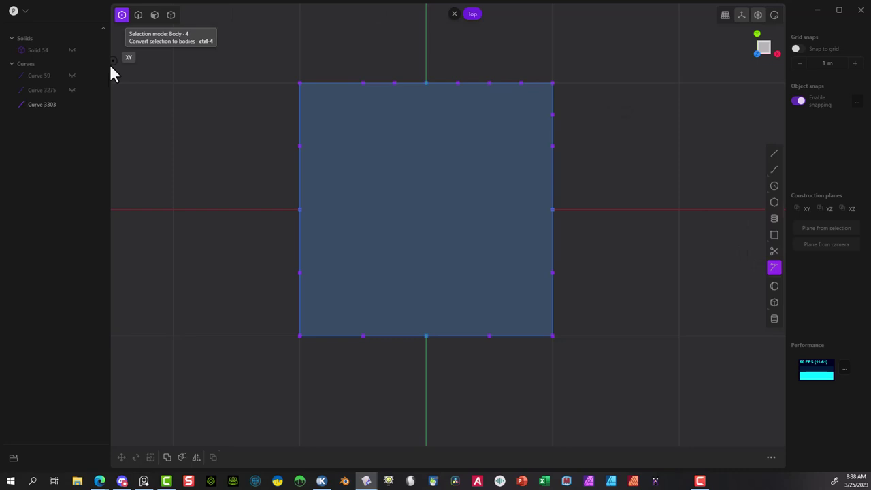
{"action": "left_click", "coordinate": [330, 83]}
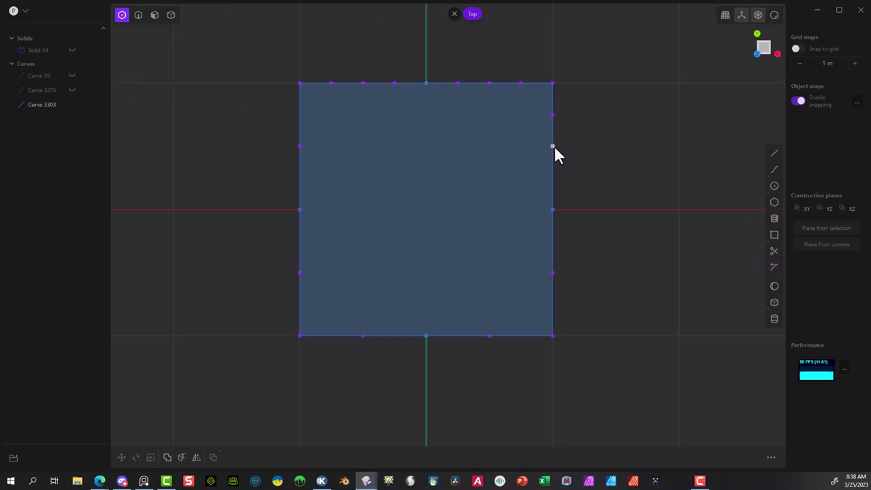
Step: Split the square's right side midway between its midpoint and each quarter point, and between the lower quarter point and bottom corner
{"action": "left_click", "coordinate": [775, 268]}
{"action": "left_click", "coordinate": [556, 183]}
{"action": "left_click", "coordinate": [774, 269]}
{"action": "left_click", "coordinate": [552, 242]}
{"action": "left_click", "coordinate": [553, 305]}
{"action": "left_click", "coordinate": [773, 265]}
Step: Split all four remaining segments of the square's bottom side at their middles, dividing the side into eighths
{"action": "left_click", "coordinate": [775, 268]}
{"action": "left_click", "coordinate": [521, 339]}
{"action": "left_click", "coordinate": [774, 267]}
{"action": "left_click", "coordinate": [461, 340]}
{"action": "left_click", "coordinate": [775, 268]}
{"action": "left_click", "coordinate": [392, 335]}
{"action": "left_click", "coordinate": [774, 267]}
{"action": "left_click", "coordinate": [334, 338]}
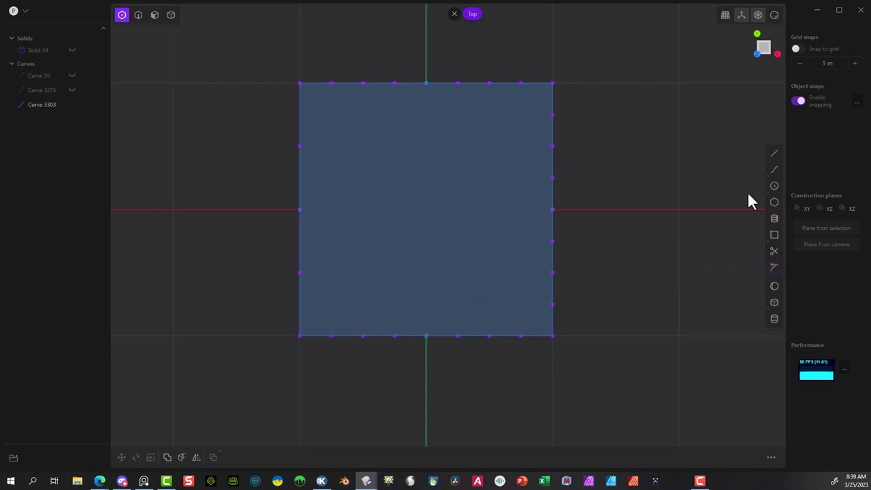
Step: Split all four segments of the square's left side at their middles, dividing the side into eighths
{"action": "left_click", "coordinate": [777, 266]}
{"action": "left_click", "coordinate": [302, 300]}
{"action": "left_click", "coordinate": [775, 268]}
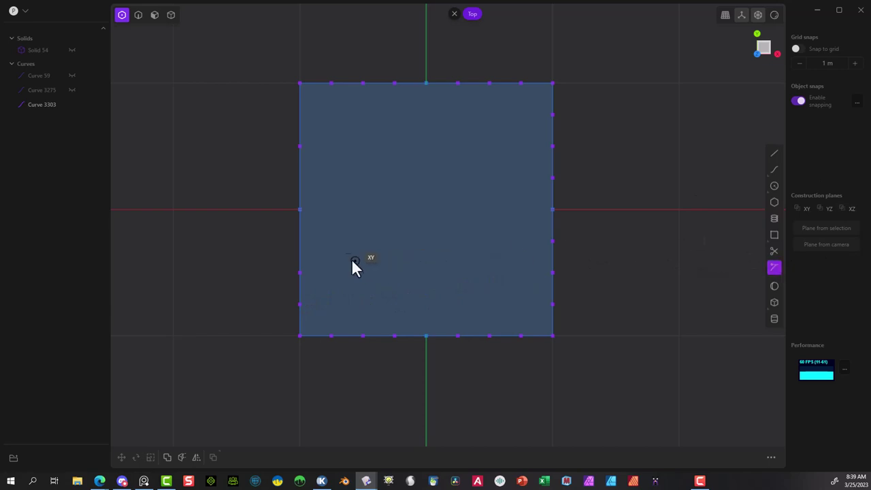
{"action": "left_click", "coordinate": [304, 244]}
{"action": "left_click", "coordinate": [774, 263]}
{"action": "left_click", "coordinate": [300, 177]}
{"action": "left_click", "coordinate": [775, 267]}
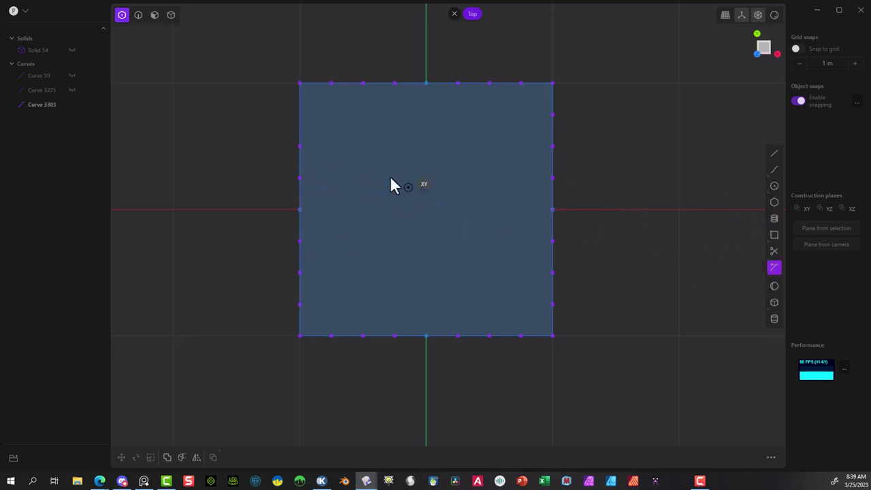
{"action": "left_click", "coordinate": [301, 114]}
Step: Scale the three middle points of both the left and right sides inward by 0.75 along X
{"action": "left_click_drag", "start_coordinate": [287, 170], "coordinate": [315, 250]}
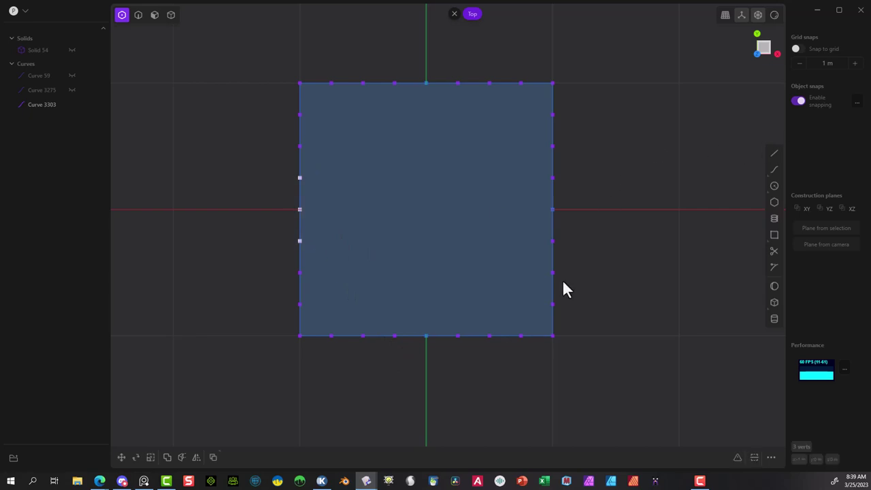
{"action": "left_click_drag", "start_coordinate": [572, 176], "coordinate": [535, 248], "text": "shift"}
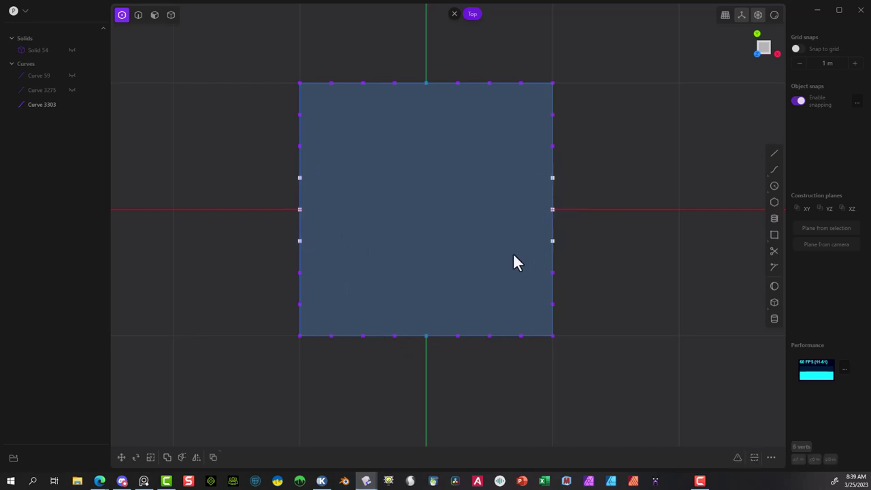
{"action": "left_click", "coordinate": [150, 458]}
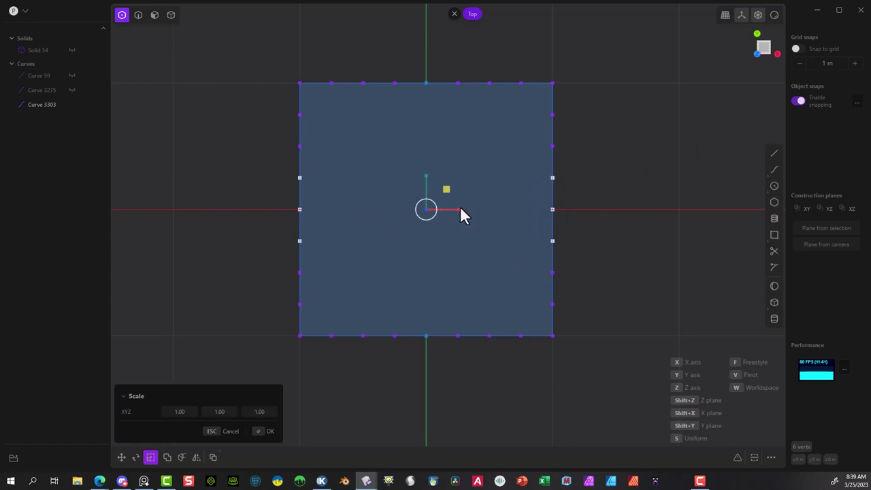
{"action": "left_click_drag", "start_coordinate": [459, 209], "coordinate": [450, 208]}
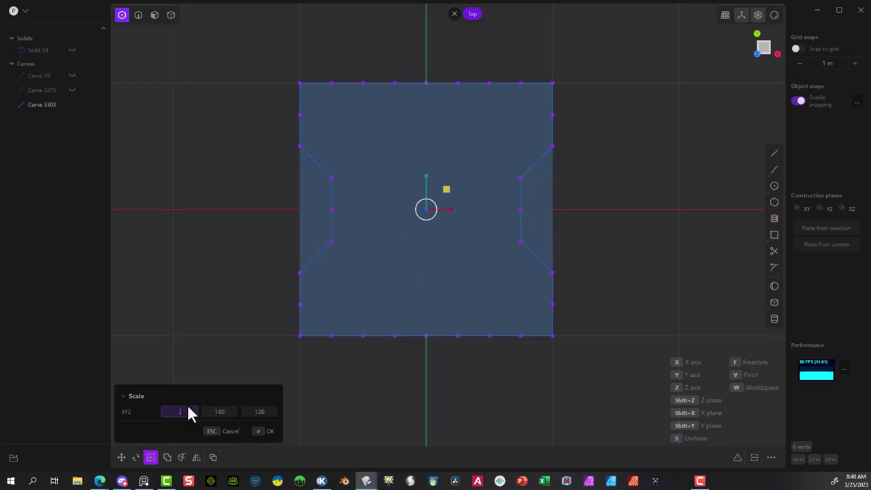
{"action": "left_click", "coordinate": [187, 405]}
{"action": "type", "text": ".75"}
{"action": "key", "text": "Return"}
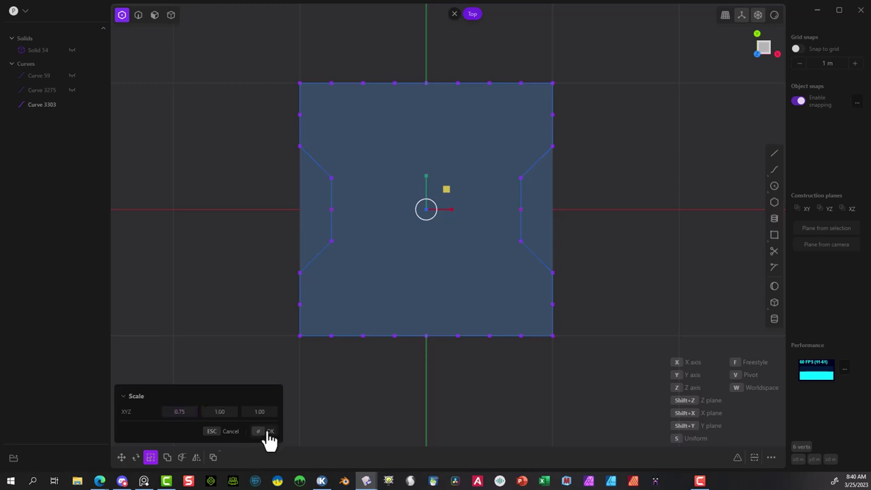
{"action": "left_click", "coordinate": [270, 434]}
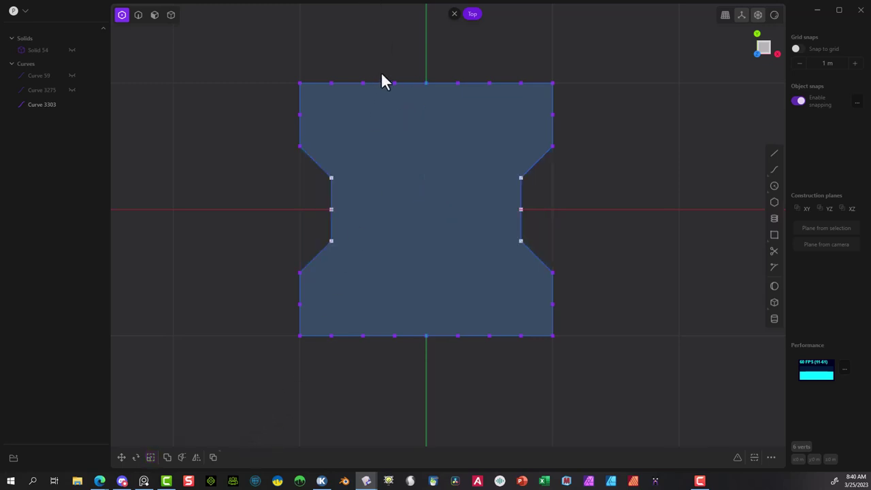
Step: Scale the three middle points of both the top and bottom sides inward by 0.75 along Y
{"action": "left_click_drag", "start_coordinate": [375, 61], "coordinate": [463, 90]}
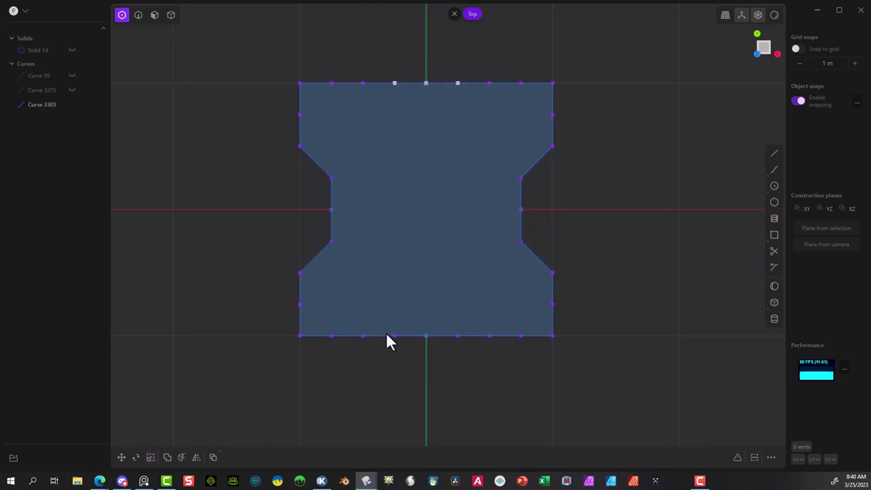
{"action": "left_click_drag", "start_coordinate": [395, 316], "coordinate": [465, 345], "text": "shift"}
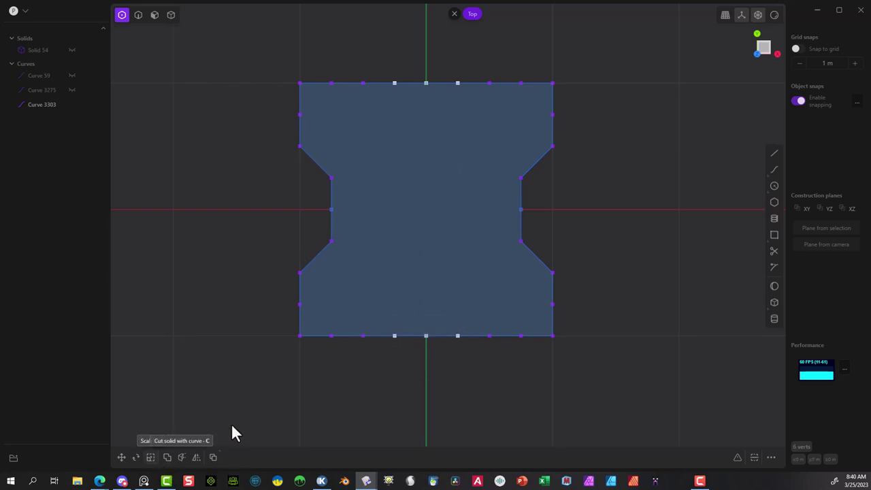
{"action": "key", "text": "s"}
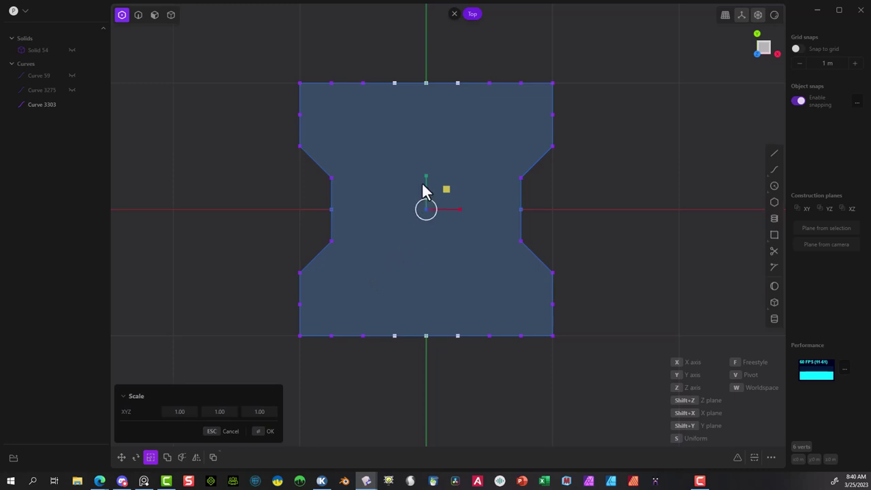
{"action": "left_click_drag", "start_coordinate": [427, 182], "coordinate": [429, 194]}
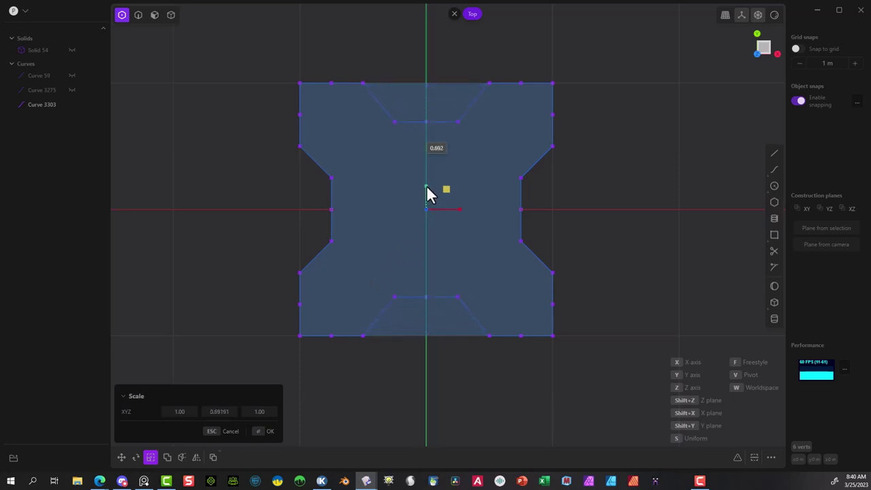
{"action": "left_click", "coordinate": [219, 411]}
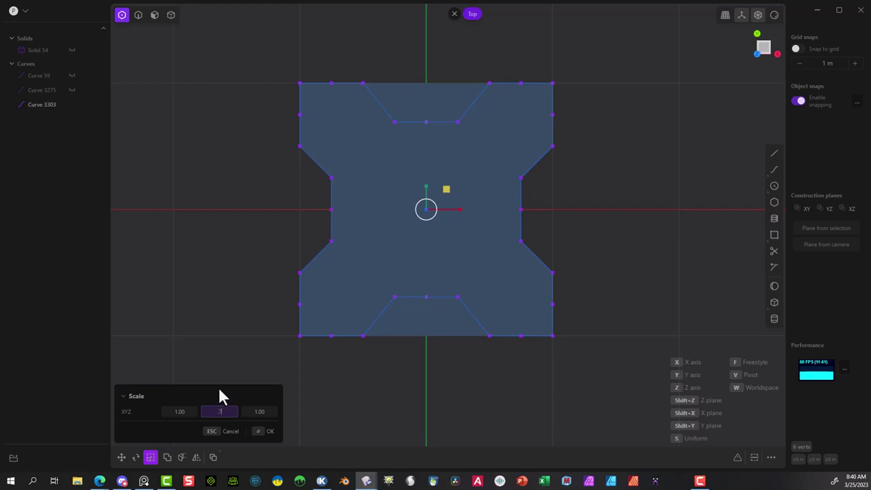
{"action": "type", "text": ".75"}
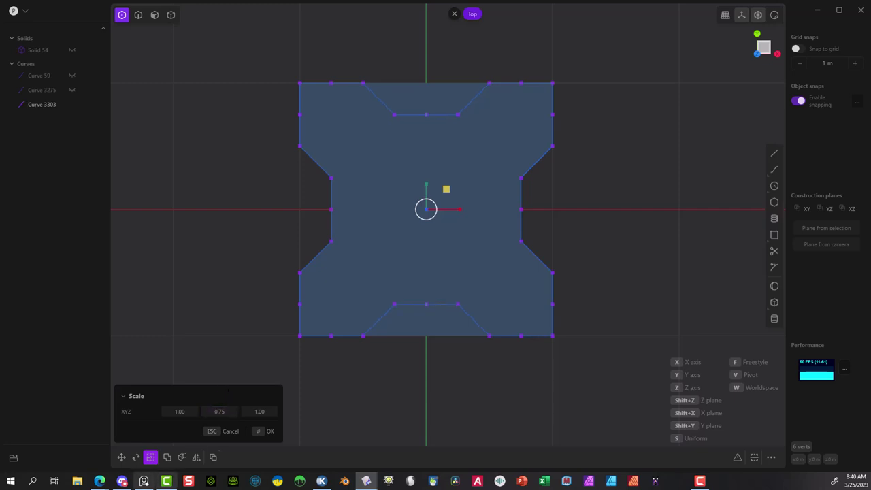
{"action": "left_click", "coordinate": [260, 432]}
{"action": "left_click", "coordinate": [211, 277]}
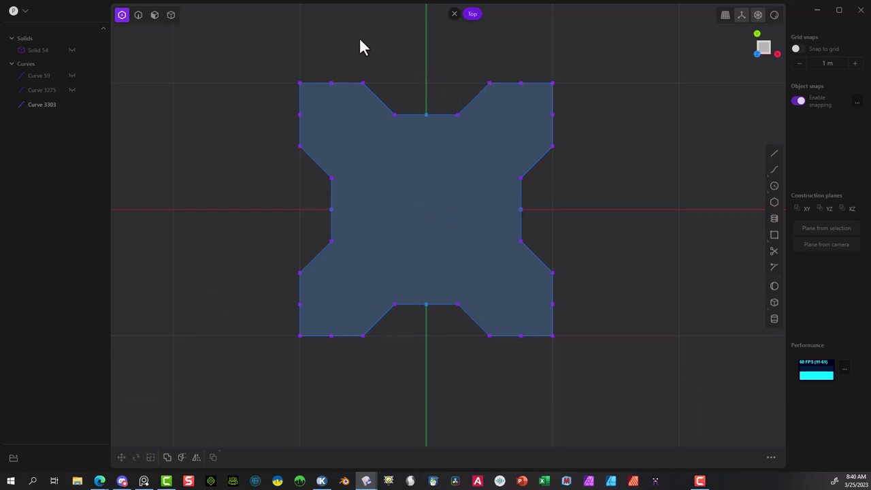
Step: Delete the eight extra points lying between the outer corners and the notches on all four sides
{"action": "left_click", "coordinate": [331, 95]}
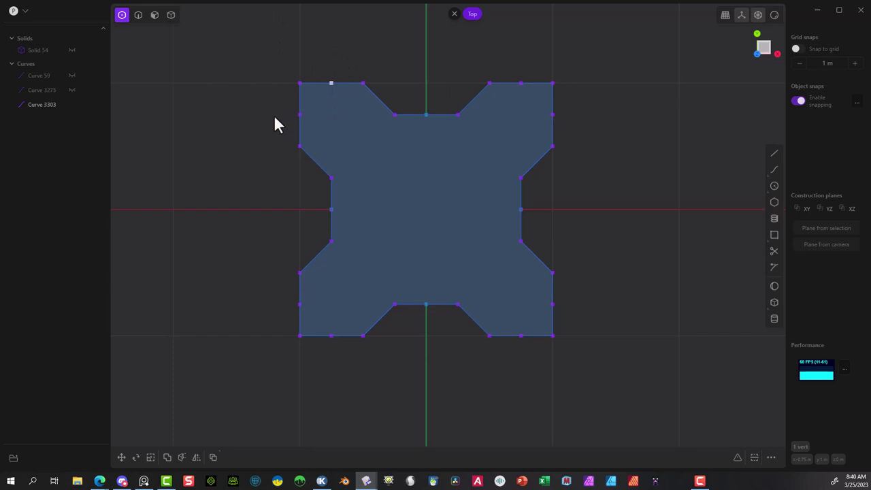
{"action": "left_click", "coordinate": [298, 119], "text": "shift"}
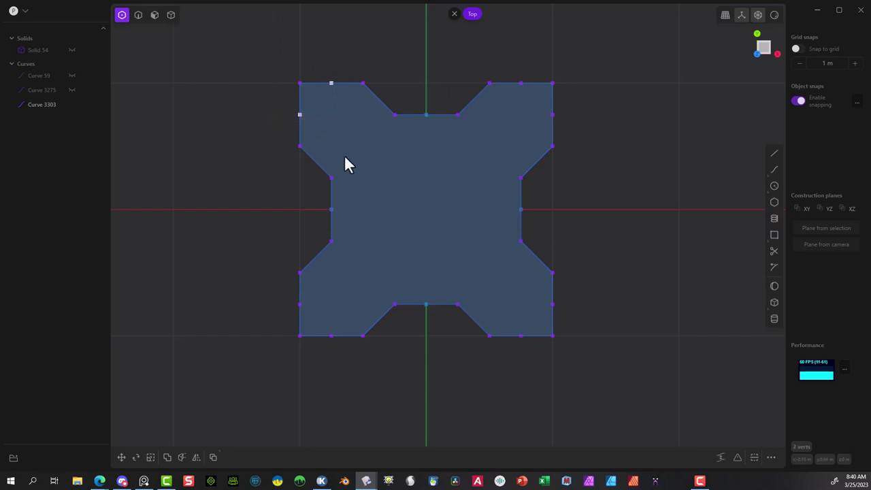
{"action": "left_click", "coordinate": [521, 83], "text": "shift"}
{"action": "left_click", "coordinate": [553, 115], "text": "shift"}
{"action": "left_click", "coordinate": [520, 336], "text": "shift"}
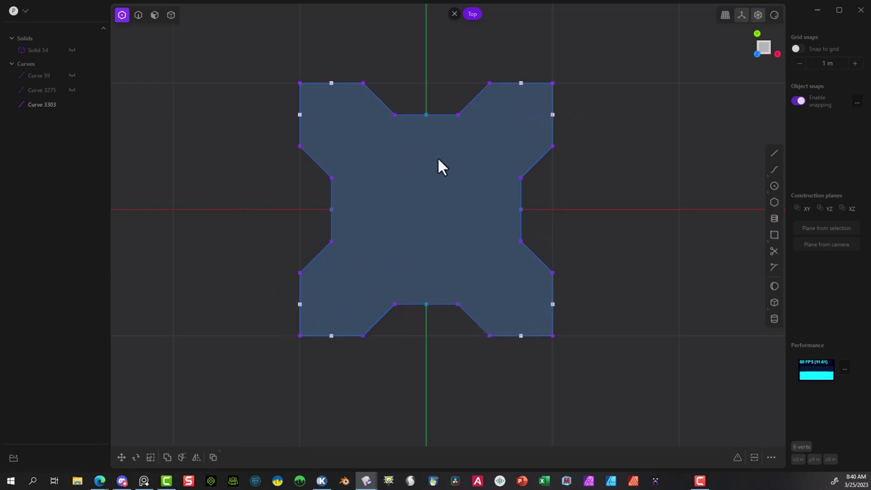
{"action": "left_click", "coordinate": [482, 153]}
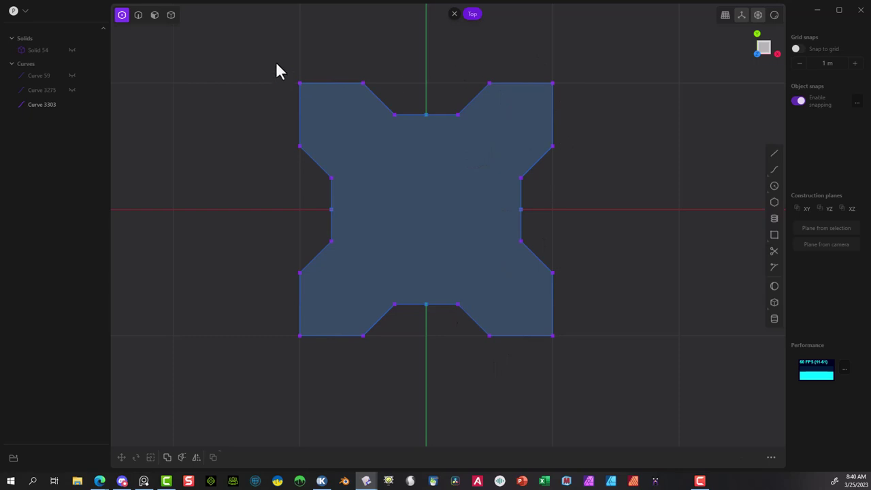
Step: Fillet the profile's four outer corners with a radius of about 0.289 m
{"action": "left_click_drag", "start_coordinate": [277, 64], "coordinate": [313, 101]}
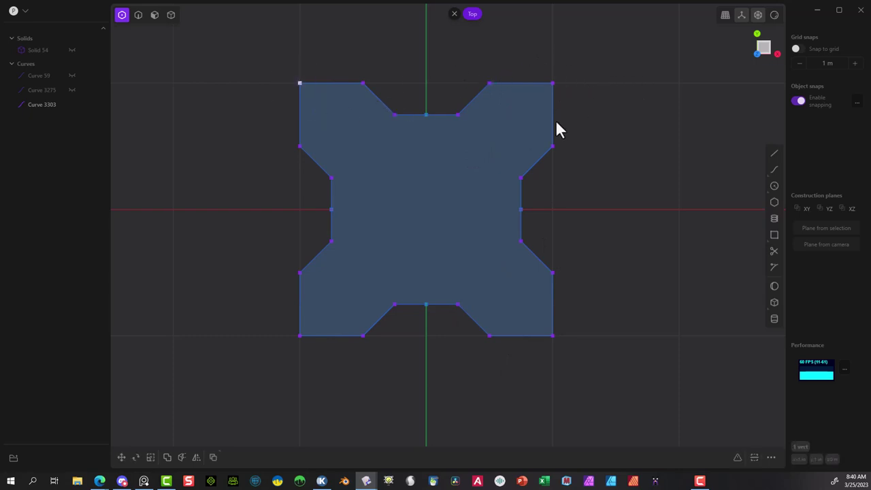
{"action": "left_click", "coordinate": [552, 83], "text": "shift"}
{"action": "left_click", "coordinate": [552, 335], "text": "shift"}
{"action": "left_click_drag", "start_coordinate": [324, 318], "coordinate": [292, 347], "text": "shift"}
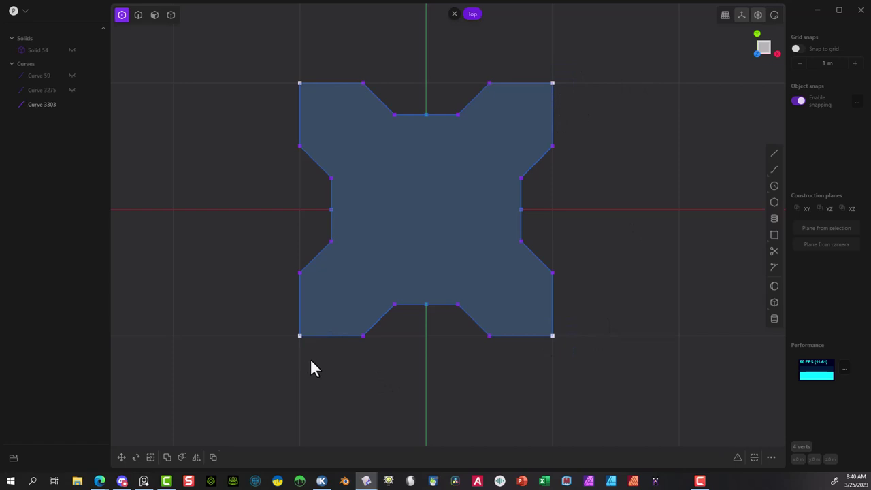
{"action": "left_click", "coordinate": [737, 456]}
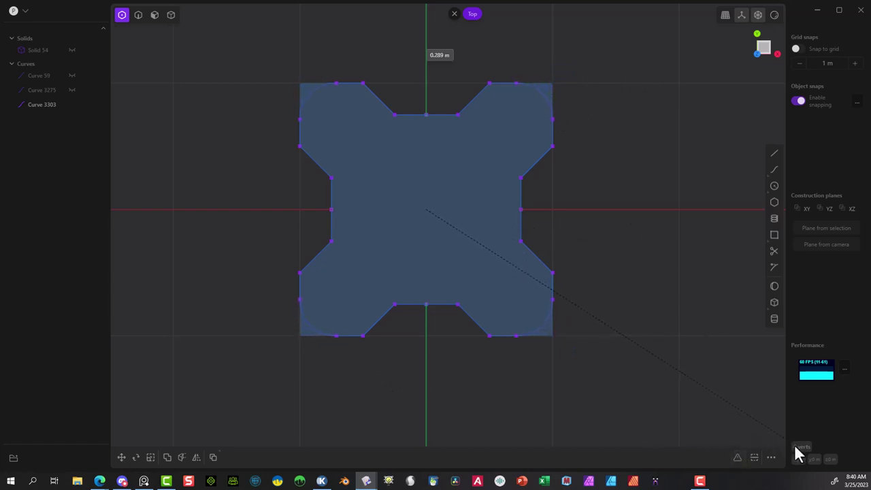
{"action": "key", "text": "Return"}
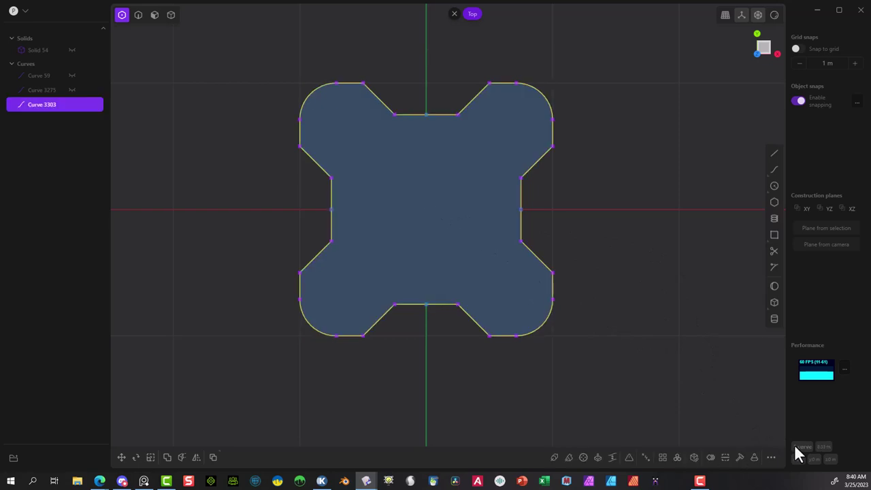
{"action": "left_click", "coordinate": [425, 60]}
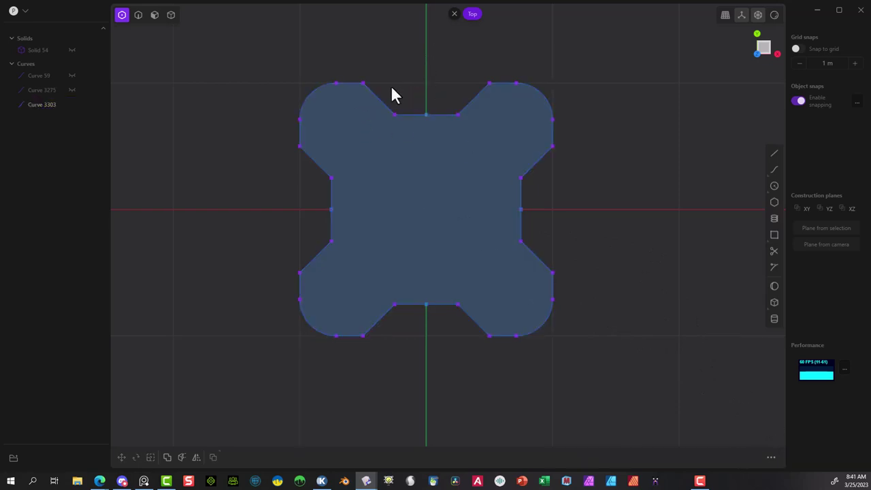
Step: Fillet the eight outer points where the notches meet the profile's rounded lobes
{"action": "left_click_drag", "start_coordinate": [376, 59], "coordinate": [346, 110]}
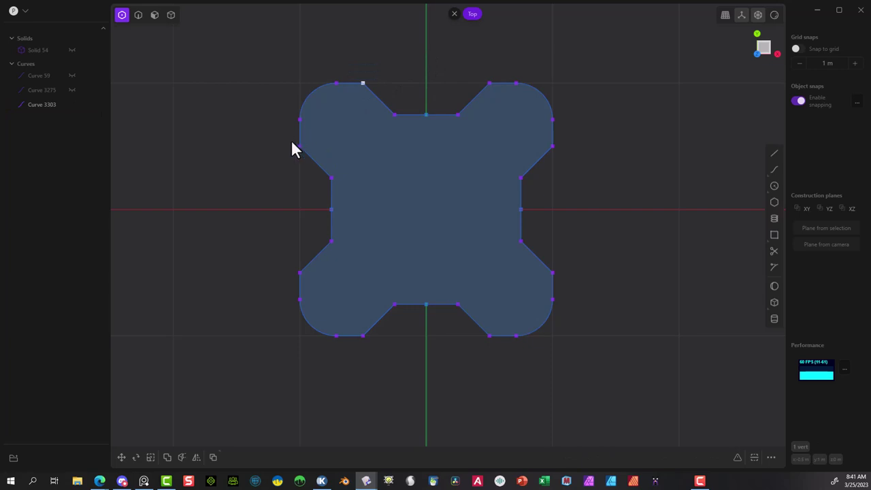
{"action": "left_click_drag", "start_coordinate": [313, 155], "coordinate": [314, 156], "text": "shift"}
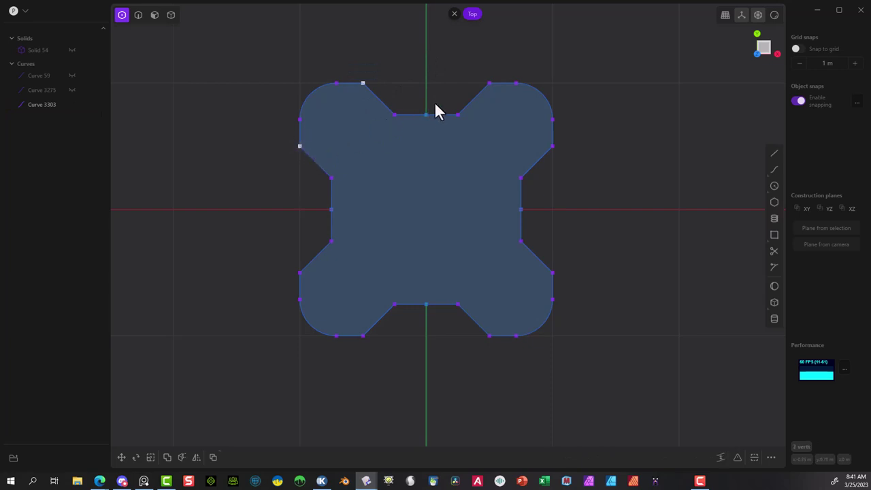
{"action": "left_click_drag", "start_coordinate": [468, 77], "coordinate": [500, 96], "text": "shift"}
{"action": "left_click_drag", "start_coordinate": [567, 141], "coordinate": [541, 154], "text": "shift"}
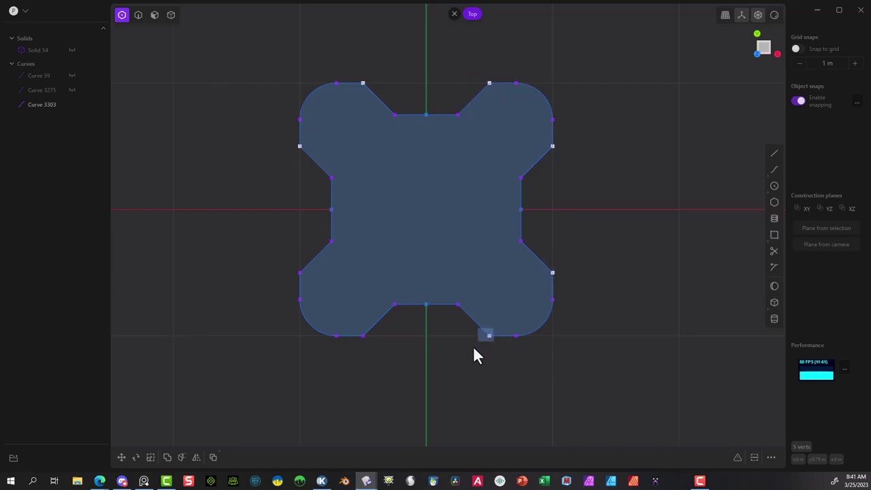
{"action": "left_click_drag", "start_coordinate": [474, 356], "coordinate": [456, 329], "text": "shift"}
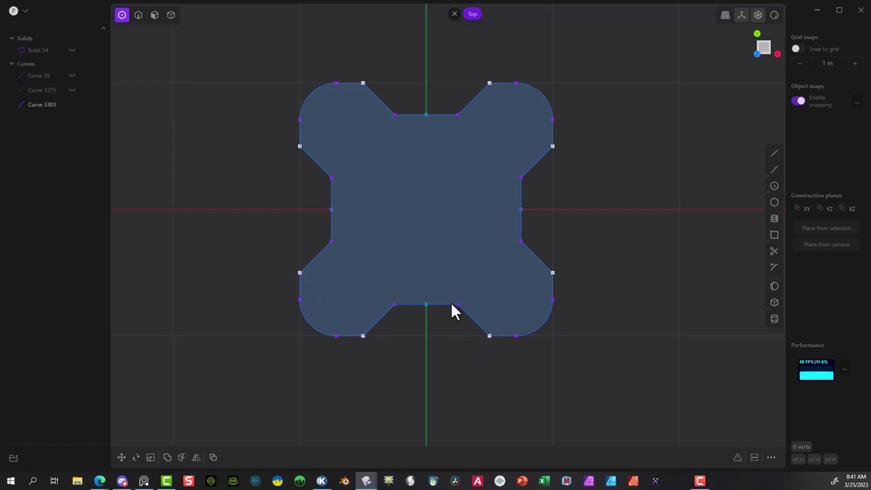
{"action": "left_click", "coordinate": [737, 457]}
{"action": "left_click", "coordinate": [765, 443]}
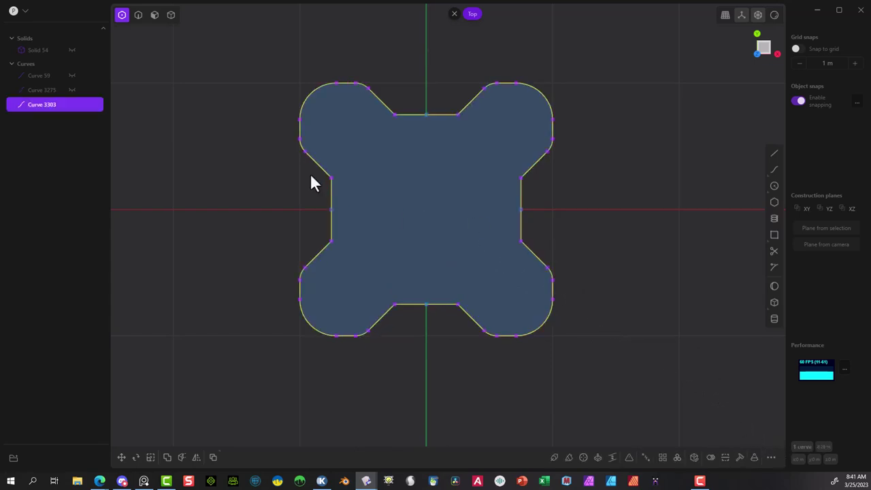
{"action": "left_click", "coordinate": [271, 151]}
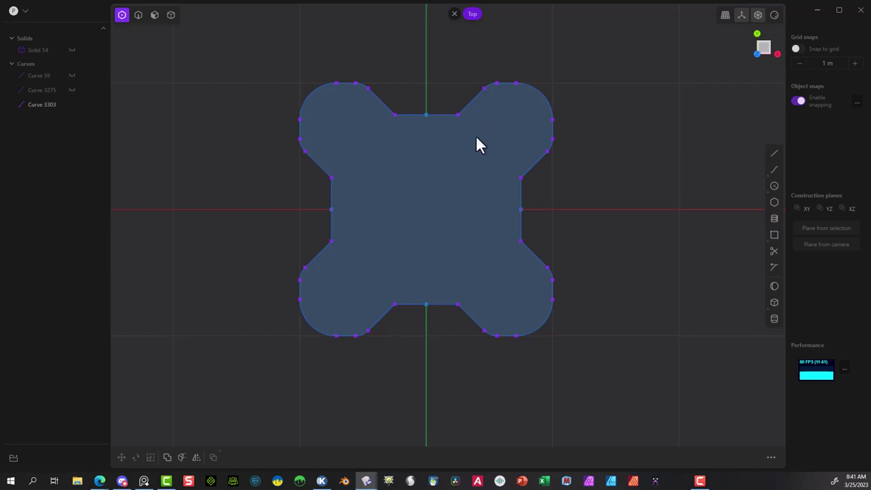
Step: Fillet the eight inner notch corners of the cross profile with a radius of about 0.089 m
{"action": "left_click", "coordinate": [394, 115]}
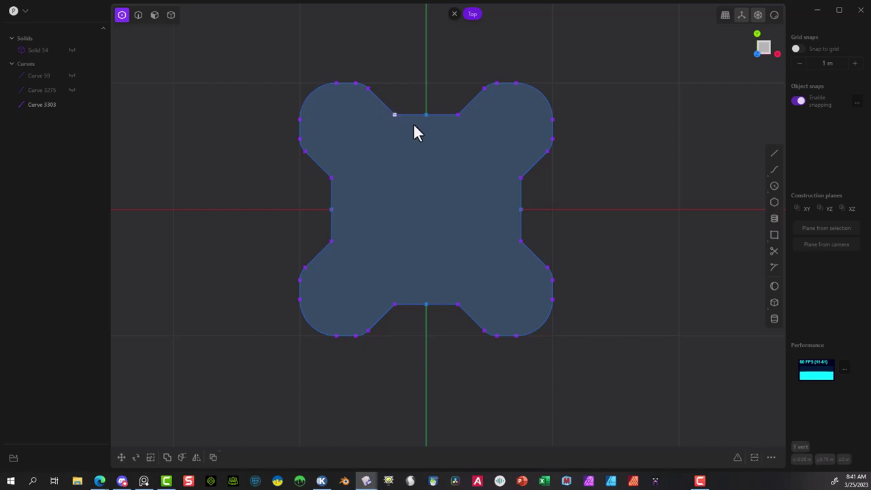
{"action": "left_click", "coordinate": [457, 115]}
{"action": "left_click", "coordinate": [520, 178]}
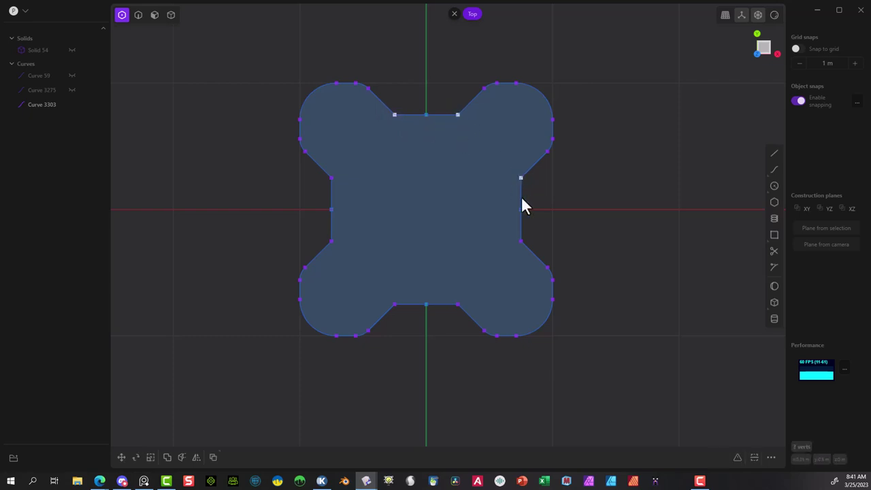
{"action": "left_click", "coordinate": [520, 241]}
{"action": "left_click", "coordinate": [455, 306]}
{"action": "left_click", "coordinate": [332, 241]}
{"action": "key", "text": "s"}
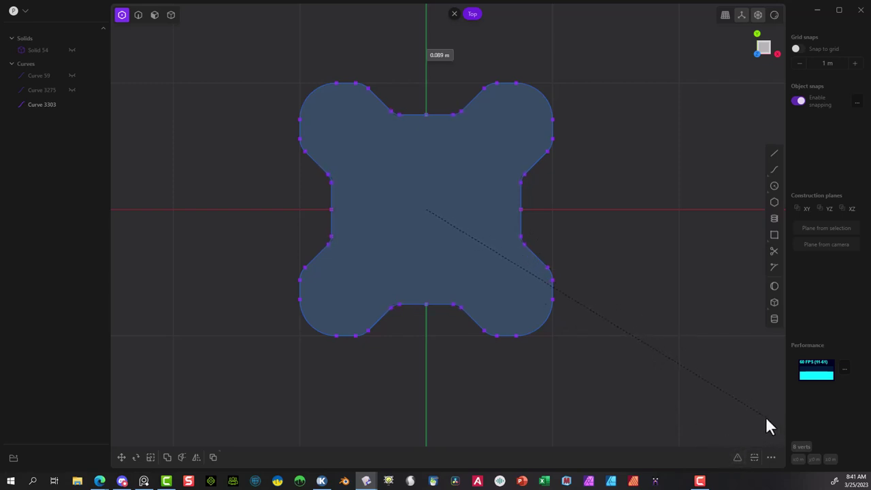
{"action": "left_click", "coordinate": [766, 420]}
{"action": "left_click", "coordinate": [635, 248]}
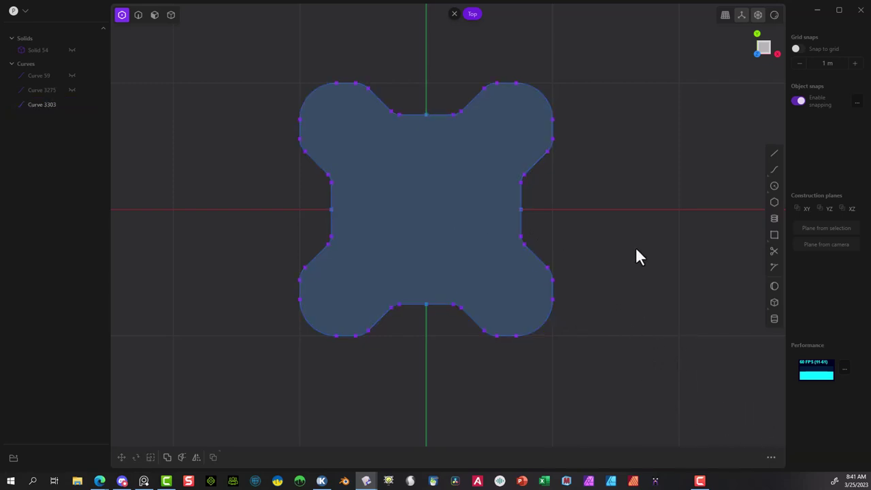
Step: Unhide the two hidden curves and delete the leftover straight line crossing the profile at the path's base
{"action": "scroll", "coordinate": [676, 245], "scroll_direction": "down", "scroll_amount": 5}
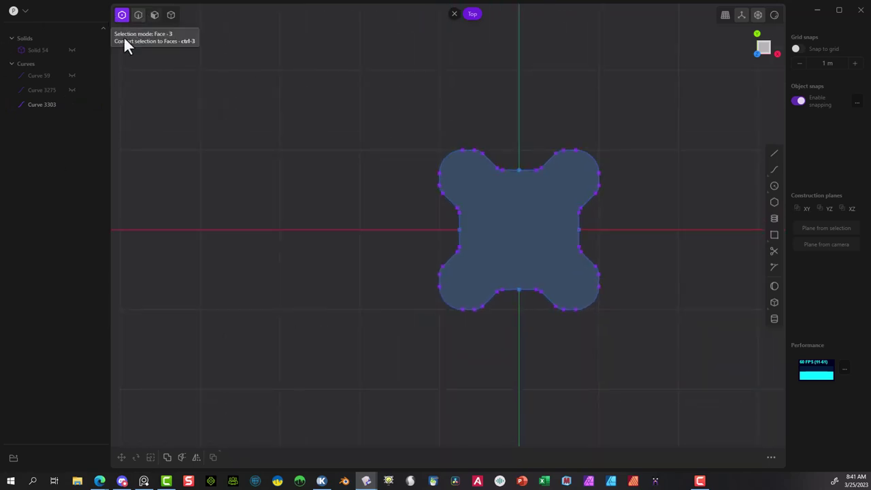
{"action": "left_click", "coordinate": [138, 14]}
{"action": "left_click", "coordinate": [72, 75]}
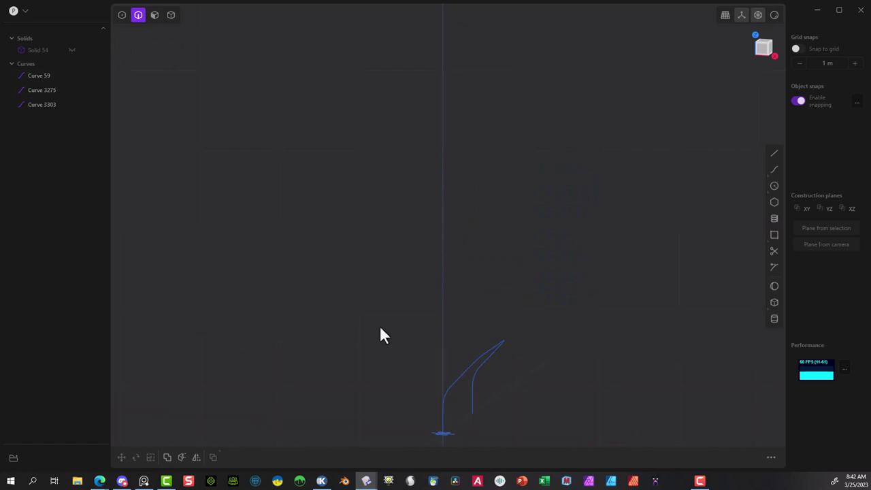
{"action": "scroll", "coordinate": [545, 419], "scroll_direction": "up", "scroll_amount": 1}
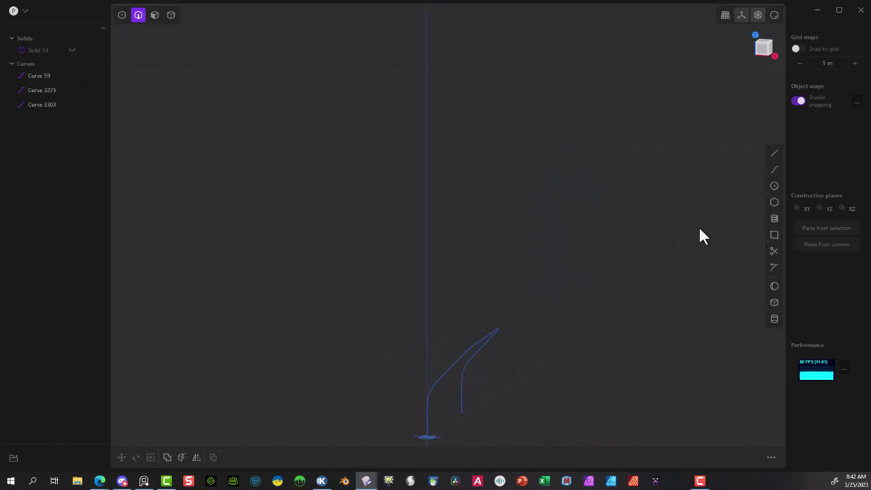
{"action": "middle_click_drag", "start_coordinate": [575, 376], "coordinate": [560, 253], "text": "shift"}
{"action": "scroll", "coordinate": [490, 333], "scroll_direction": "up", "scroll_amount": 8}
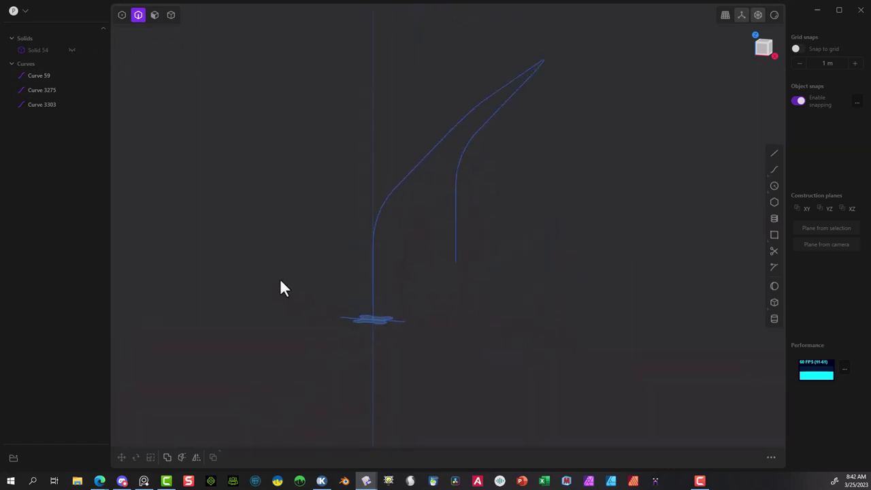
{"action": "left_click", "coordinate": [360, 333]}
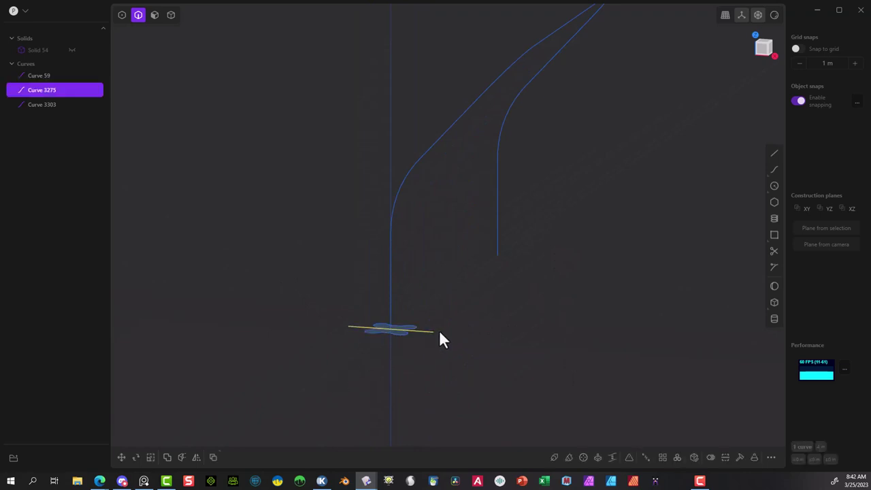
{"action": "key", "text": "Delete"}
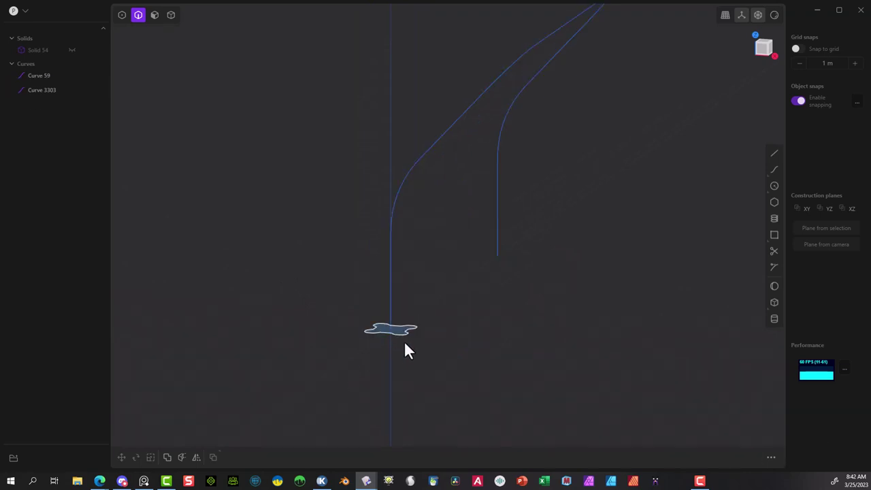
Step: Sweep the notched cross profile along the filleted 3D frame path, then activate solid selection mode
{"action": "left_click", "coordinate": [405, 340]}
{"action": "middle_click_drag", "start_coordinate": [391, 356], "coordinate": [445, 358]}
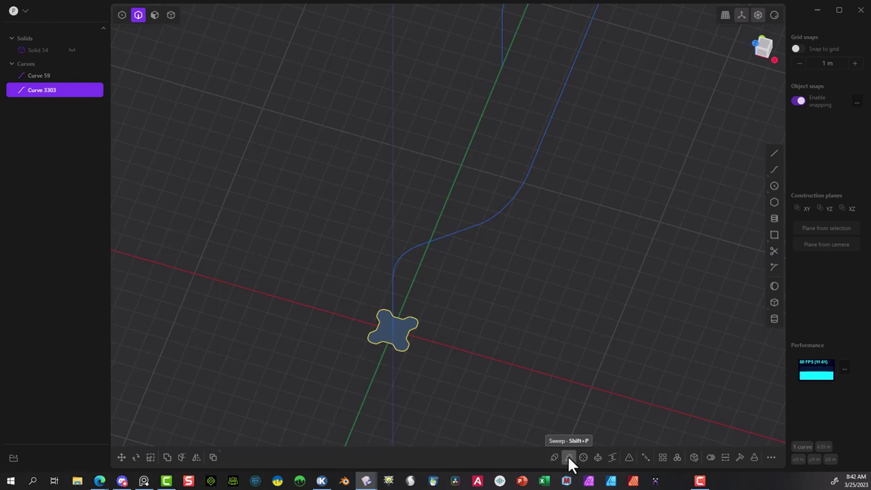
{"action": "left_click", "coordinate": [569, 458]}
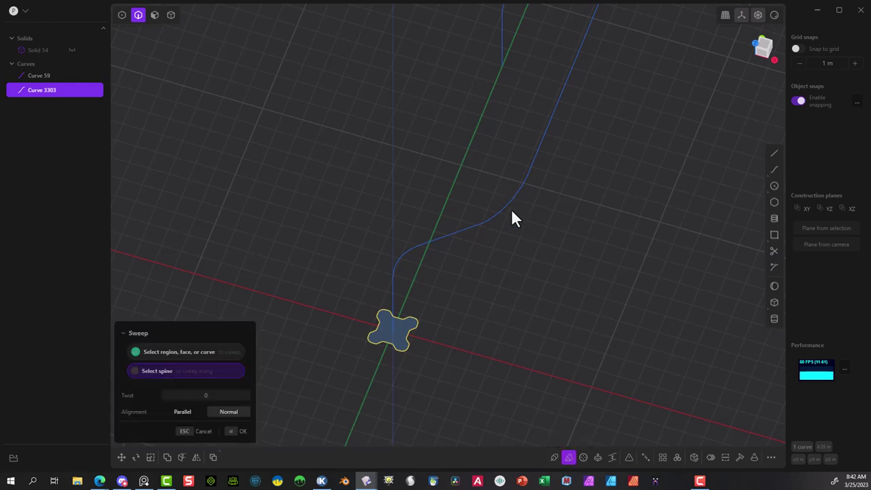
{"action": "left_click", "coordinate": [506, 212]}
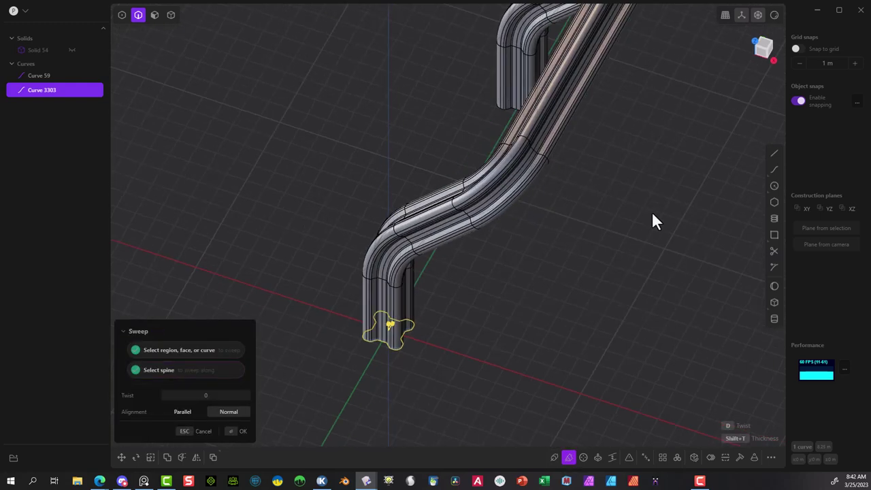
{"action": "middle_click_drag", "start_coordinate": [652, 220], "coordinate": [304, 336]}
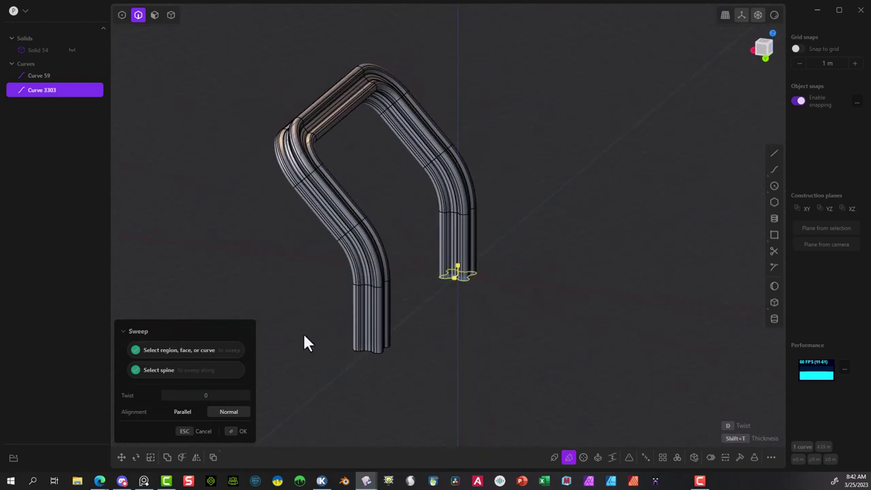
{"action": "key", "text": "Return"}
{"action": "middle_click_drag", "start_coordinate": [358, 420], "coordinate": [461, 404]}
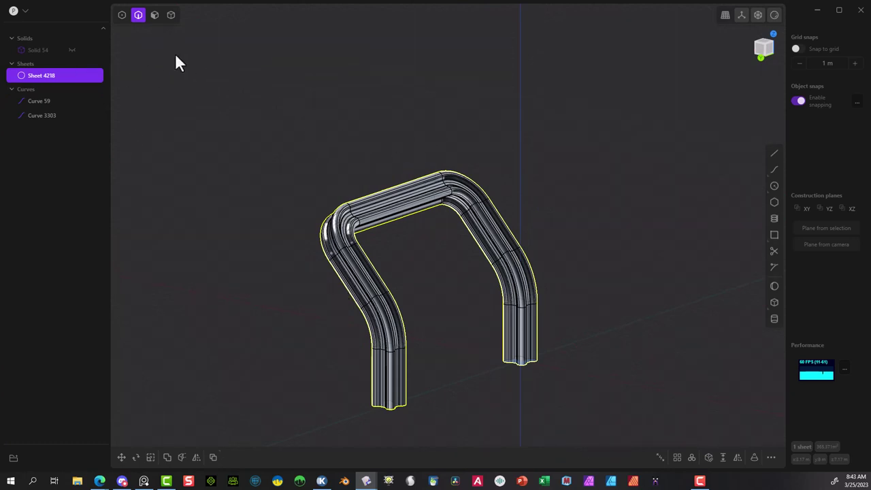
{"action": "left_click", "coordinate": [171, 17]}
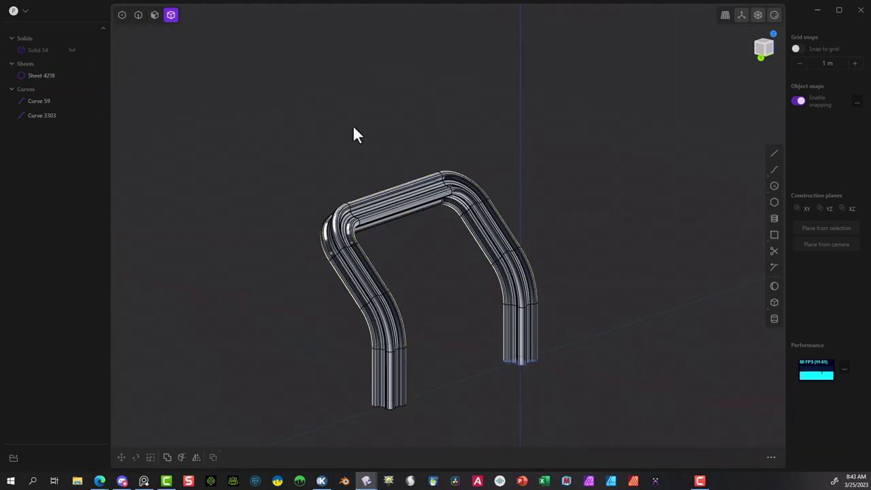
{"action": "left_click", "coordinate": [385, 205]}
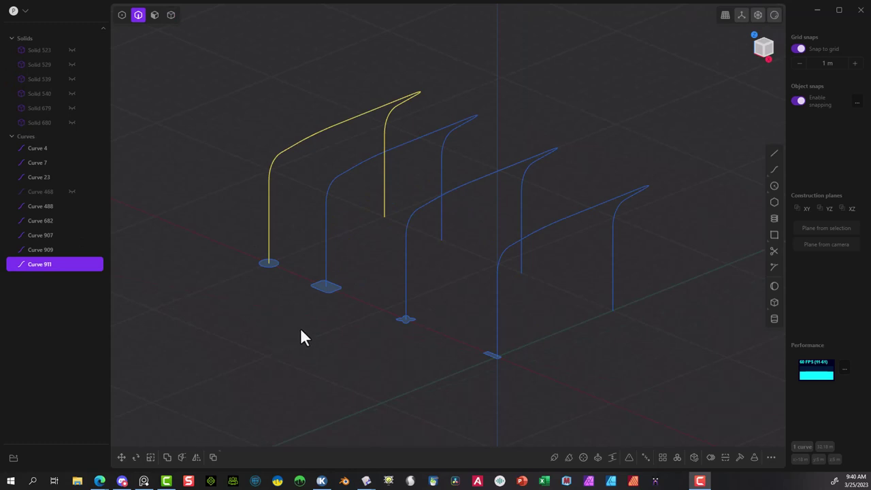
Step: Sweep the circular profile region along the frame path that rises from it
{"action": "middle_click_drag", "start_coordinate": [302, 336], "coordinate": [322, 347]}
{"action": "scroll", "coordinate": [328, 388], "scroll_direction": "up", "scroll_amount": 2}
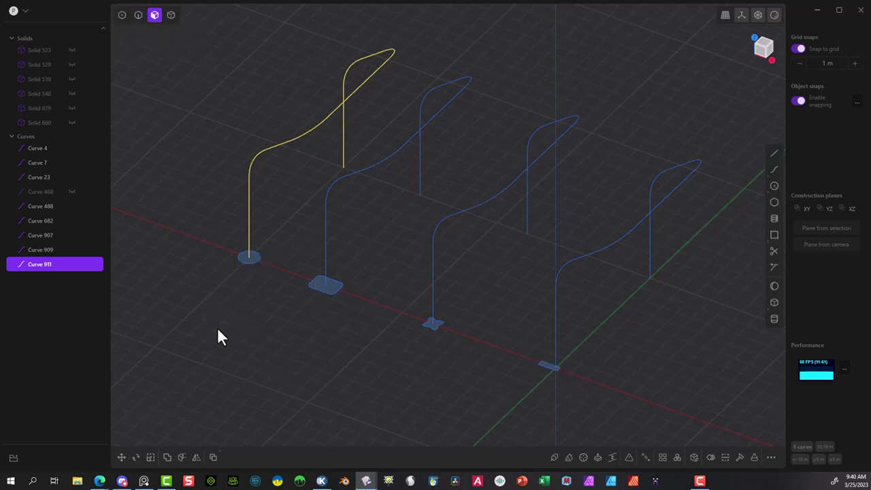
{"action": "key", "text": "e"}
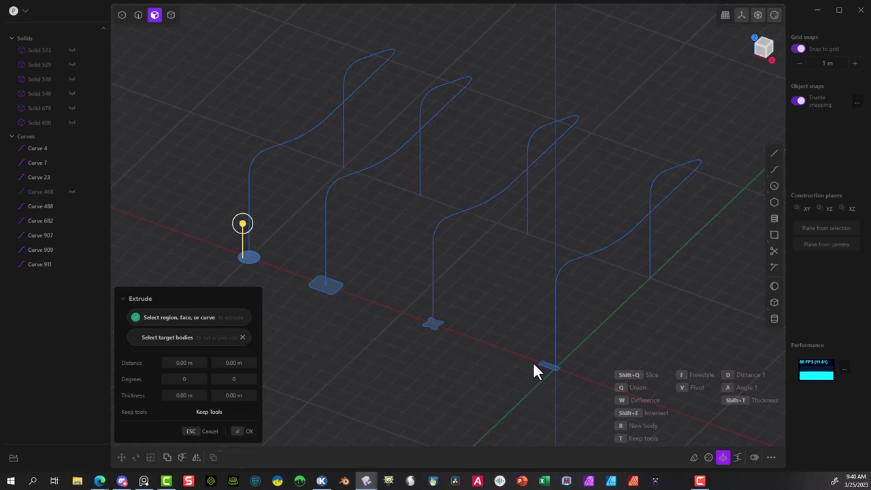
{"action": "left_click", "coordinate": [694, 459]}
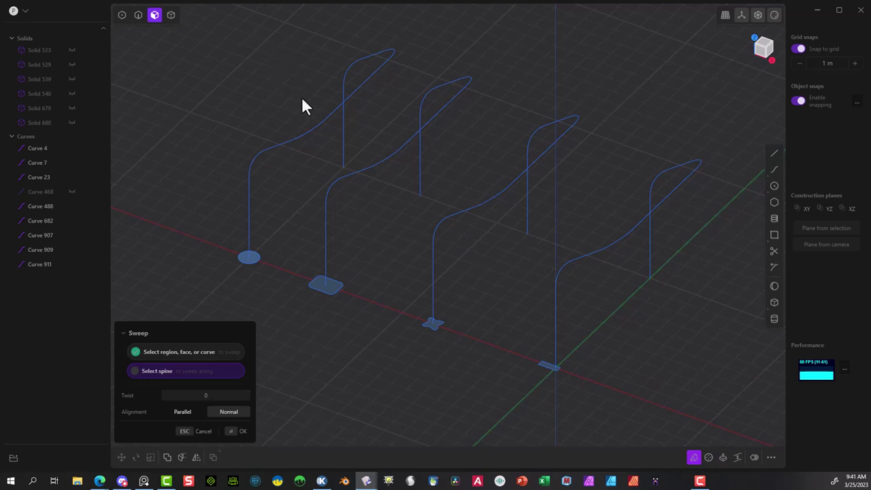
{"action": "left_click", "coordinate": [301, 135]}
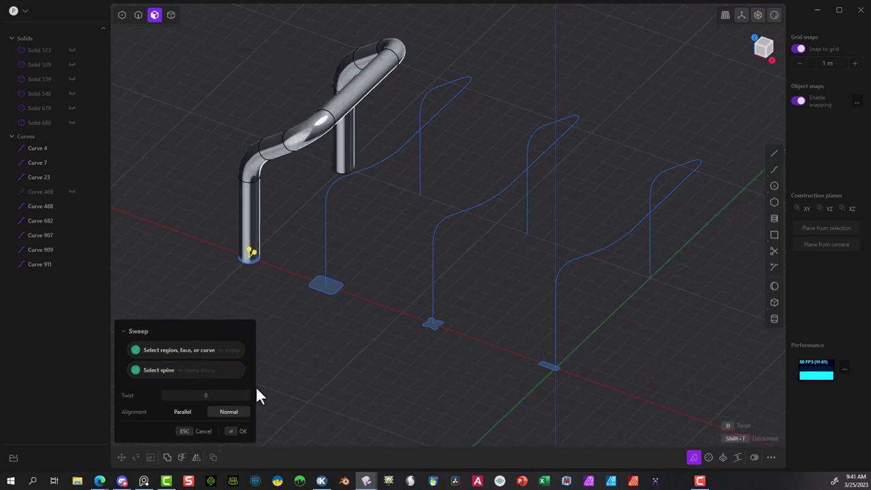
{"action": "left_click", "coordinate": [234, 433]}
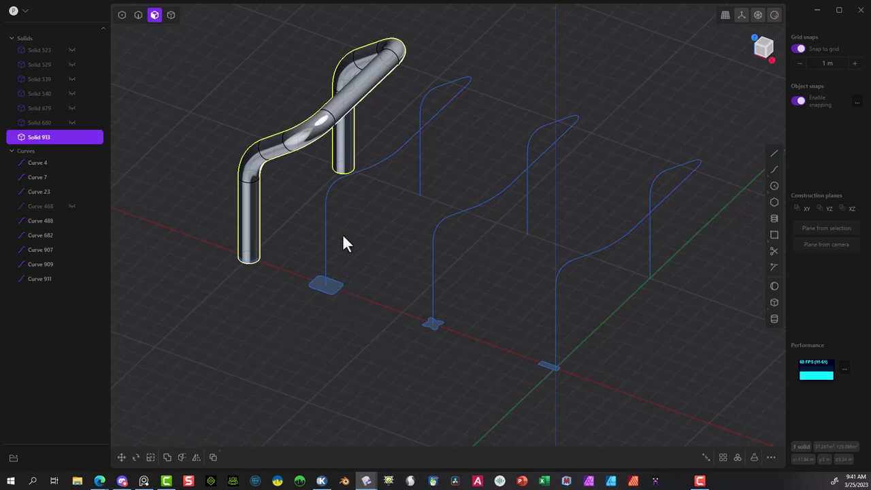
Step: Sweep the large rounded-rectangle region along its own frame path
{"action": "left_click", "coordinate": [331, 287]}
{"action": "key", "text": "e"}
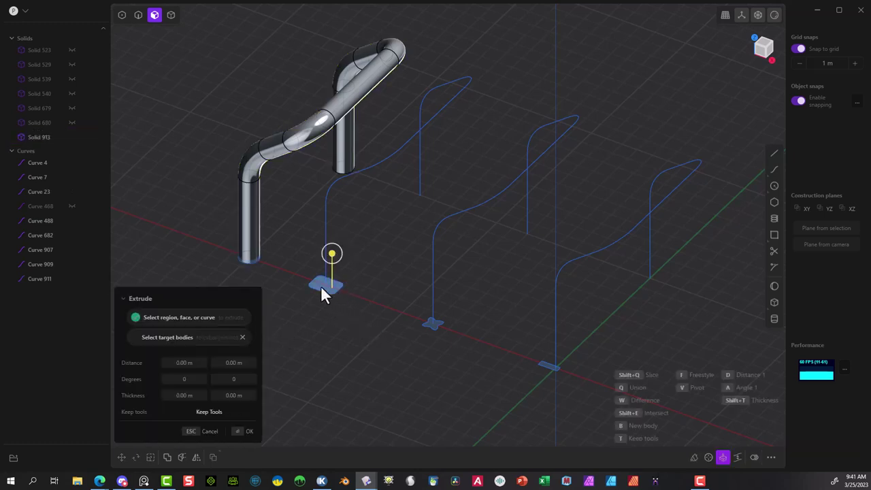
{"action": "left_click", "coordinate": [694, 457]}
{"action": "left_click", "coordinate": [392, 160]}
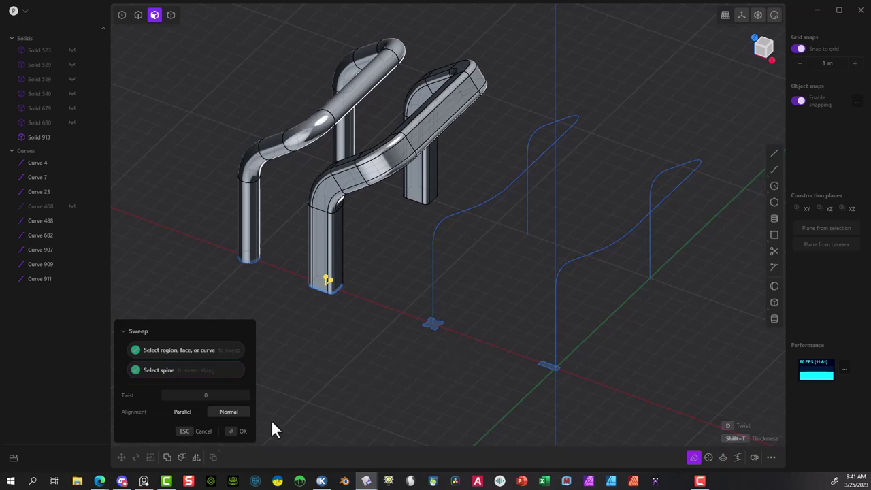
{"action": "left_click", "coordinate": [241, 431]}
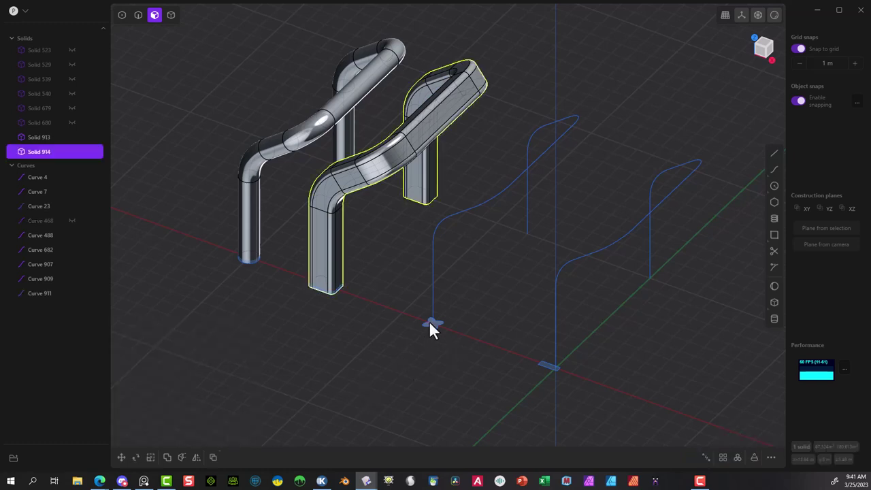
Step: Sweep the small cross-shaped region along its own frame path
{"action": "left_click", "coordinate": [430, 322]}
{"action": "key", "text": "e"}
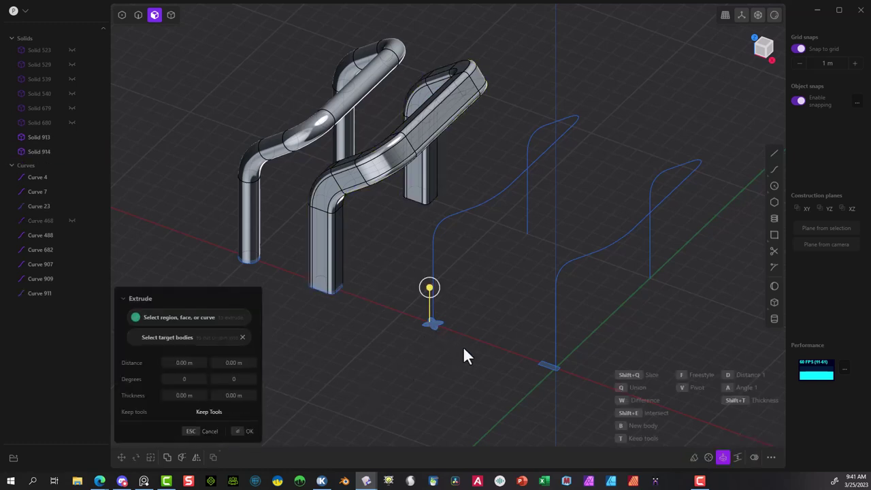
{"action": "left_click", "coordinate": [694, 458]}
{"action": "left_click", "coordinate": [464, 212]}
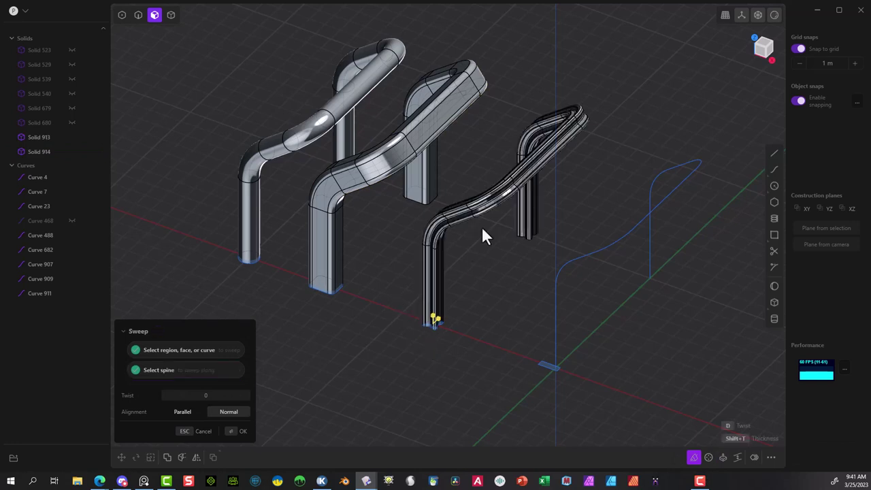
{"action": "left_click", "coordinate": [233, 434]}
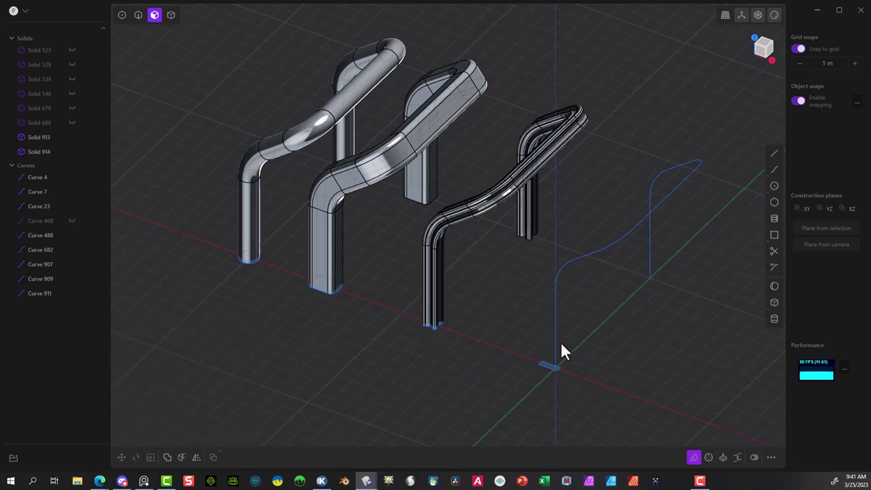
Step: Sweep the flat bar region along the frame path rising from it, keeping Normal alignment and zero twist
{"action": "left_click", "coordinate": [544, 364]}
{"action": "key", "text": "e"}
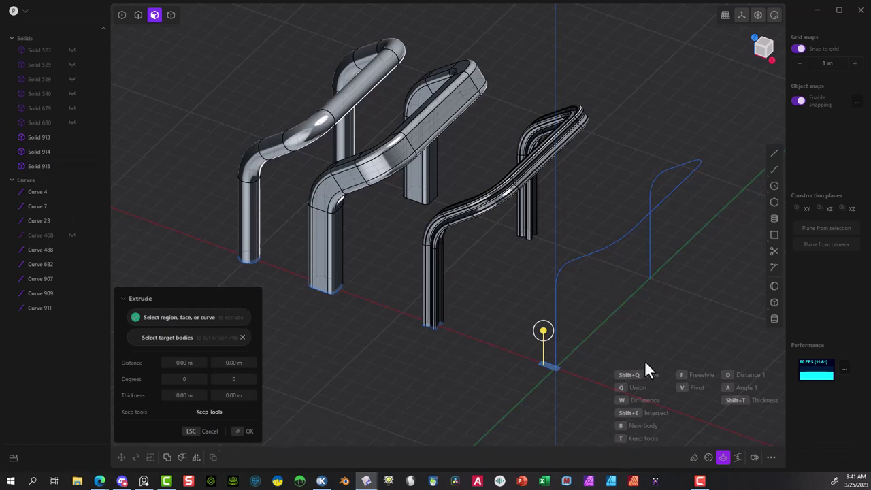
{"action": "key", "text": "alt+s"}
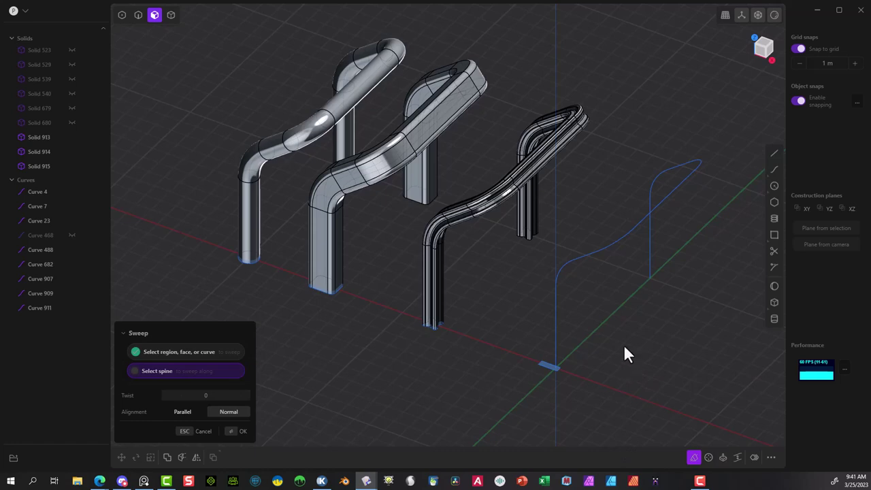
{"action": "left_click", "coordinate": [612, 242]}
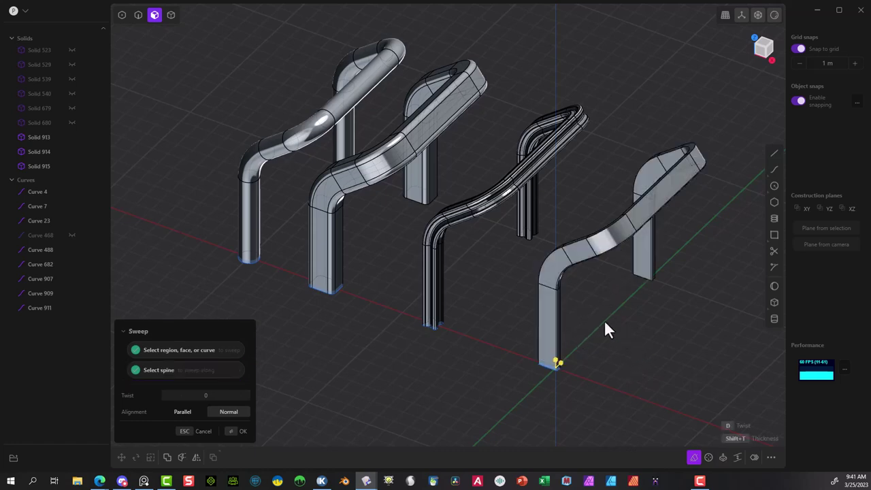
{"action": "middle_click_drag", "start_coordinate": [604, 320], "coordinate": [638, 331]}
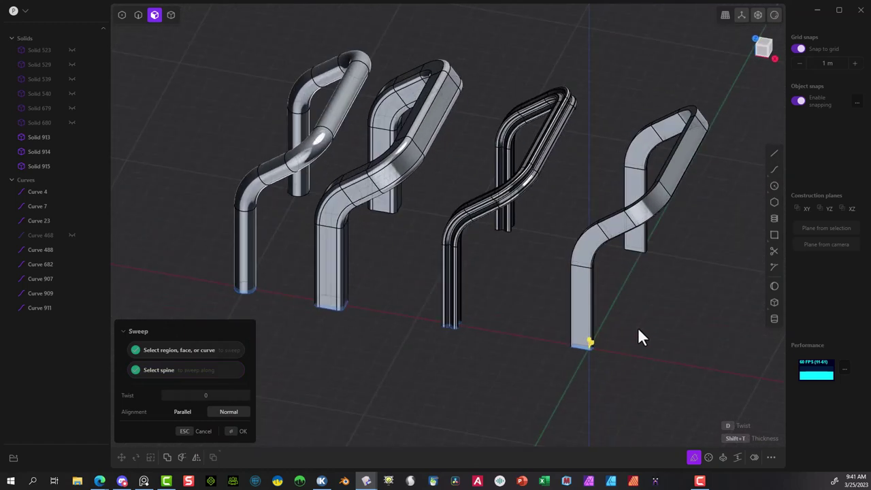
{"action": "mouse_move", "coordinate": [635, 246]}
{"action": "middle_mouse_down"}
{"action": "mouse_move", "coordinate": [589, 207]}
{"action": "mouse_move", "coordinate": [591, 190]}
{"action": "mouse_move", "coordinate": [629, 221]}
{"action": "mouse_move", "coordinate": [628, 233]}
{"action": "middle_mouse_up"}
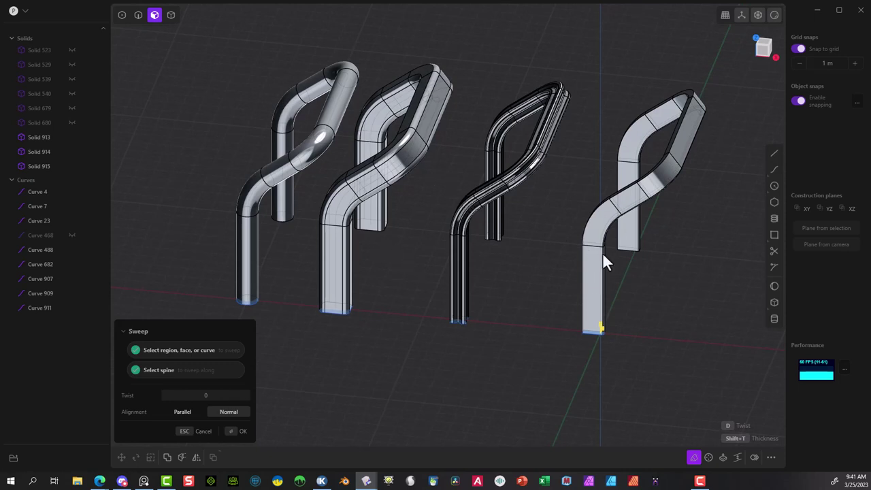
{"action": "left_click", "coordinate": [234, 429]}
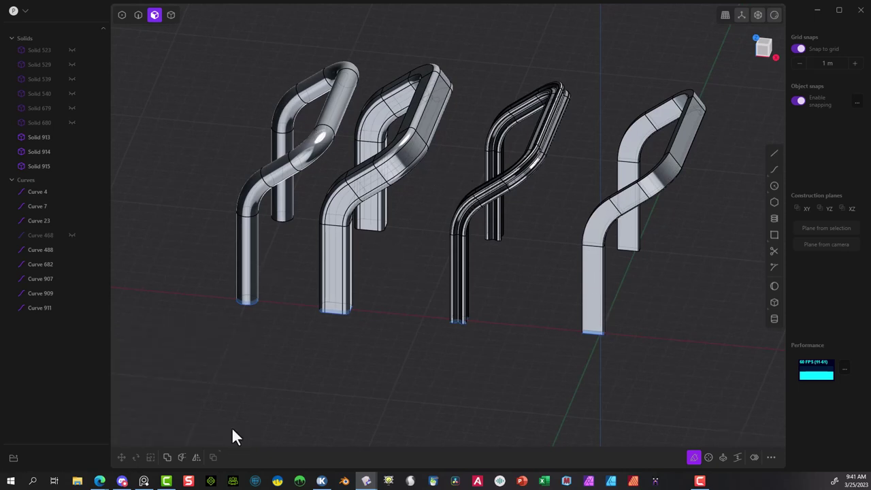
Step: Select the four swept frame solids together and hide them so only the paths and profiles are shown
{"action": "left_click", "coordinate": [171, 14]}
{"action": "left_click", "coordinate": [329, 126]}
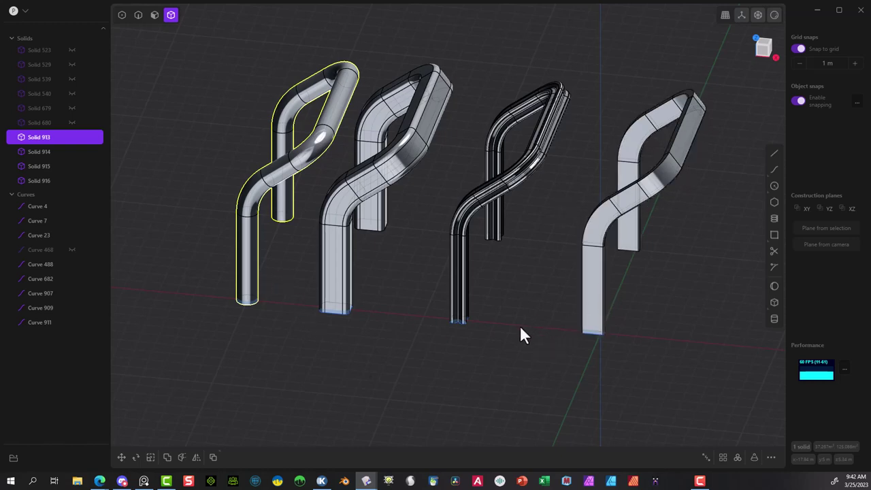
{"action": "middle_click_drag", "start_coordinate": [530, 388], "coordinate": [529, 406]}
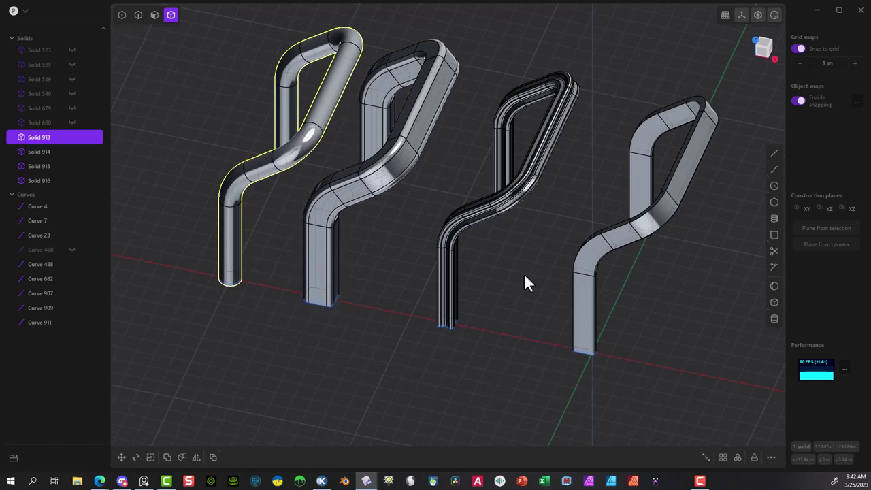
{"action": "key", "text": "KP_1"}
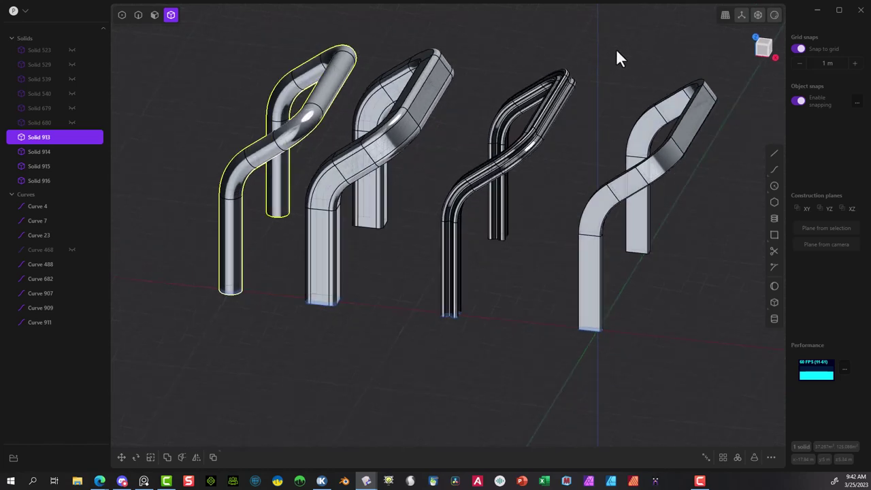
{"action": "left_click_drag", "start_coordinate": [538, 112], "coordinate": [703, 159]}
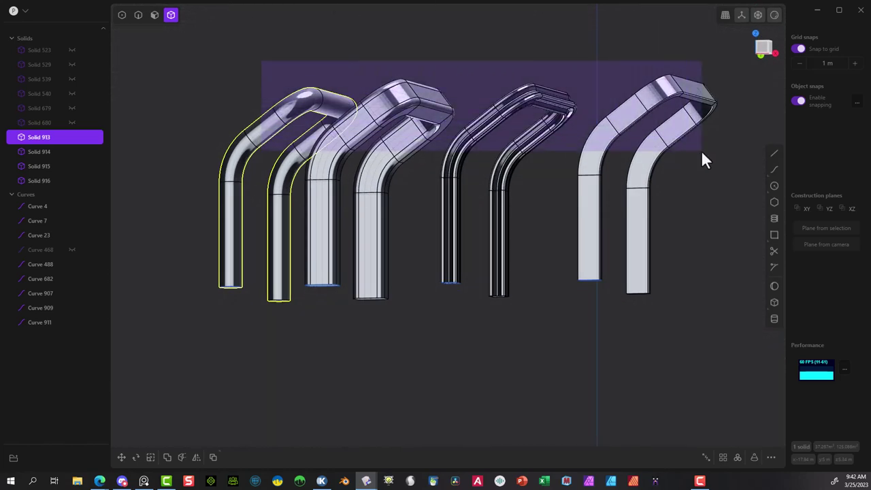
{"action": "left_click_drag", "start_coordinate": [713, 76], "coordinate": [295, 170]}
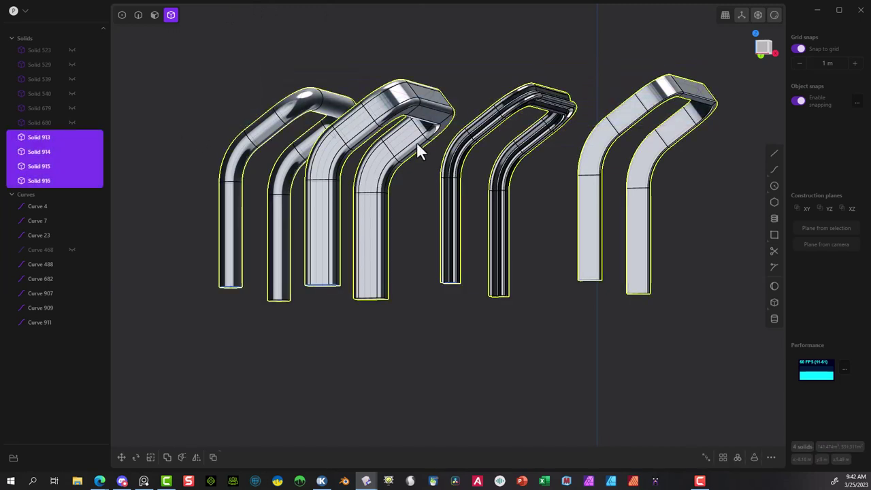
{"action": "key", "text": "h"}
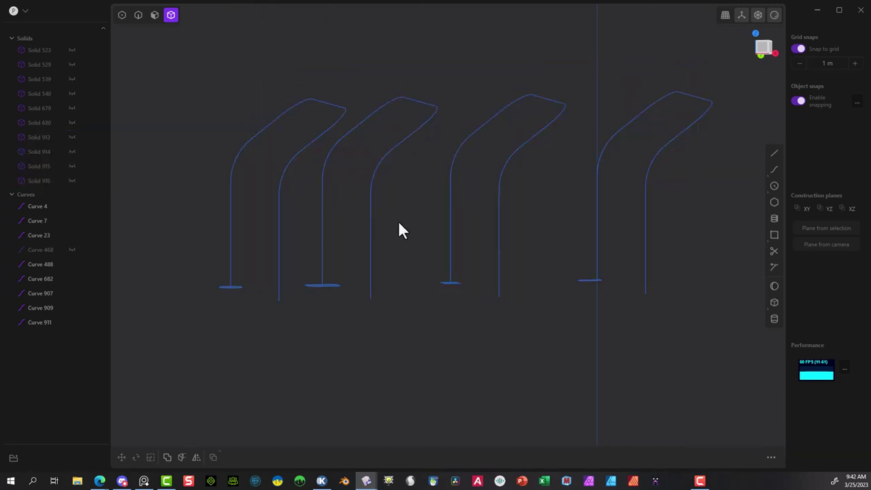
Step: Move the circle profile 20 m along the X axis onto the flat bar profile at the origin
{"action": "middle_click_drag", "start_coordinate": [399, 222], "coordinate": [362, 341]}
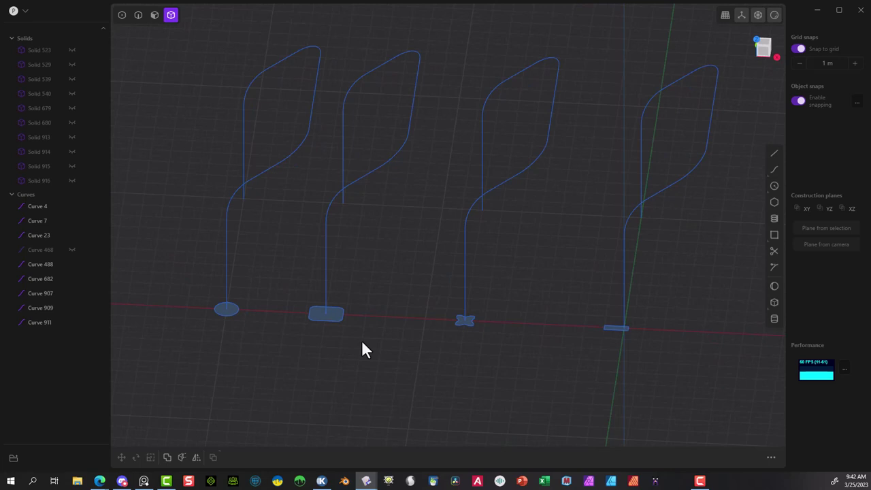
{"action": "left_click", "coordinate": [138, 15]}
{"action": "left_click", "coordinate": [241, 309]}
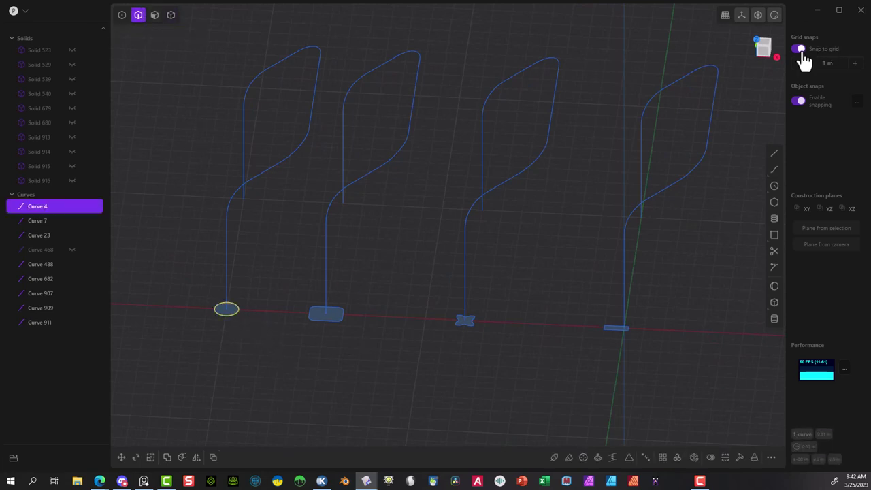
{"action": "left_click", "coordinate": [761, 53]}
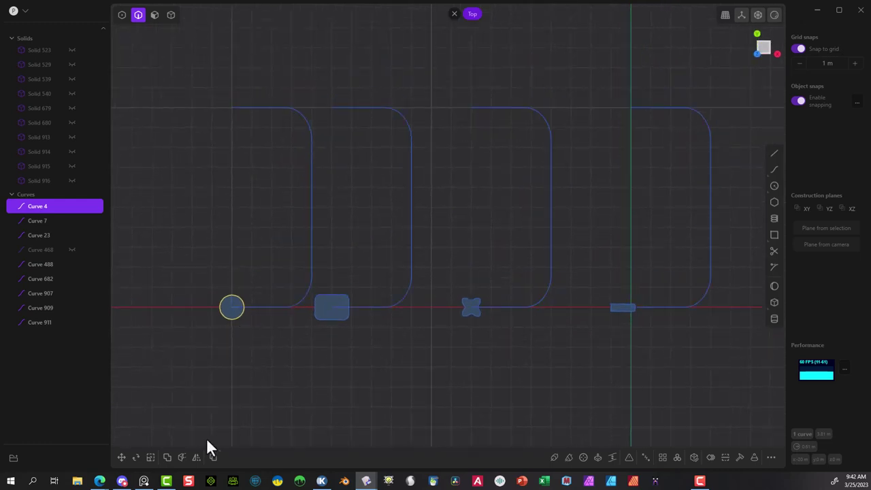
{"action": "left_click", "coordinate": [121, 457]}
{"action": "left_click_drag", "start_coordinate": [260, 306], "coordinate": [659, 305]}
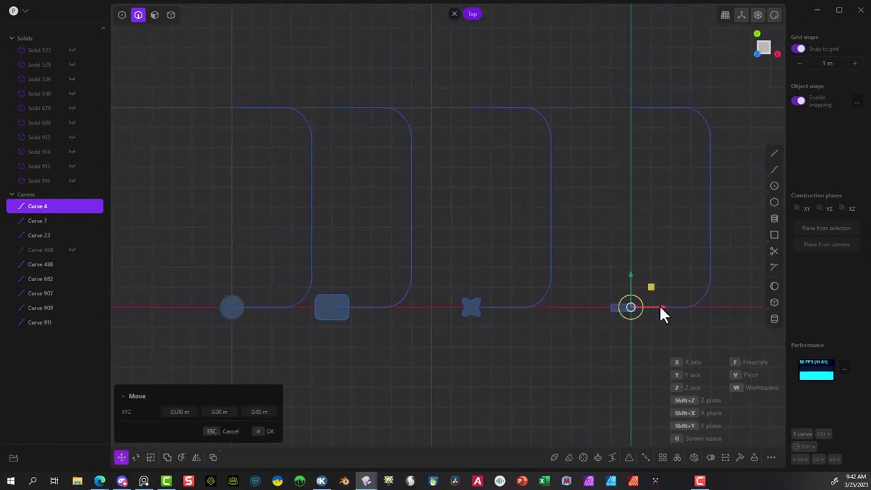
{"action": "scroll", "coordinate": [661, 315], "scroll_direction": "up", "scroll_amount": 4}
{"action": "scroll", "coordinate": [632, 300], "scroll_direction": "up", "scroll_amount": 3}
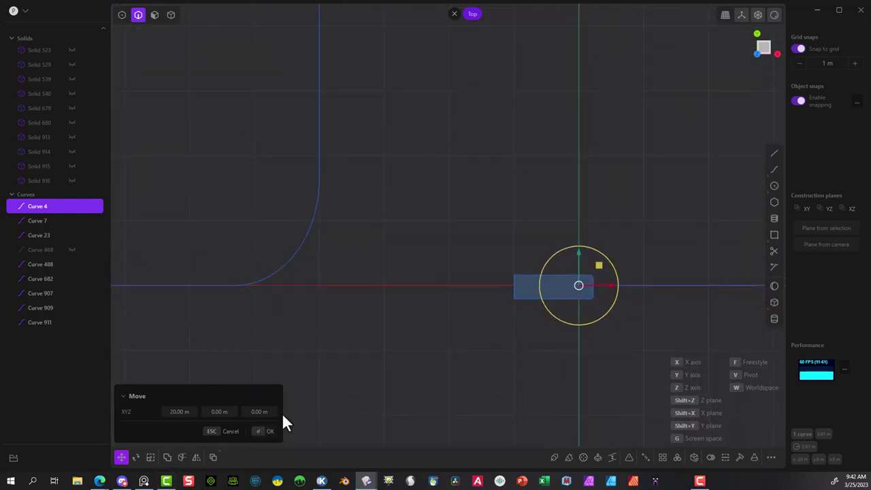
{"action": "left_click", "coordinate": [267, 431]}
Step: Sweep the overlapping circle and flat bar regions together along the frame path at the origin as one solid
{"action": "middle_click_drag", "start_coordinate": [435, 372], "coordinate": [554, 375]}
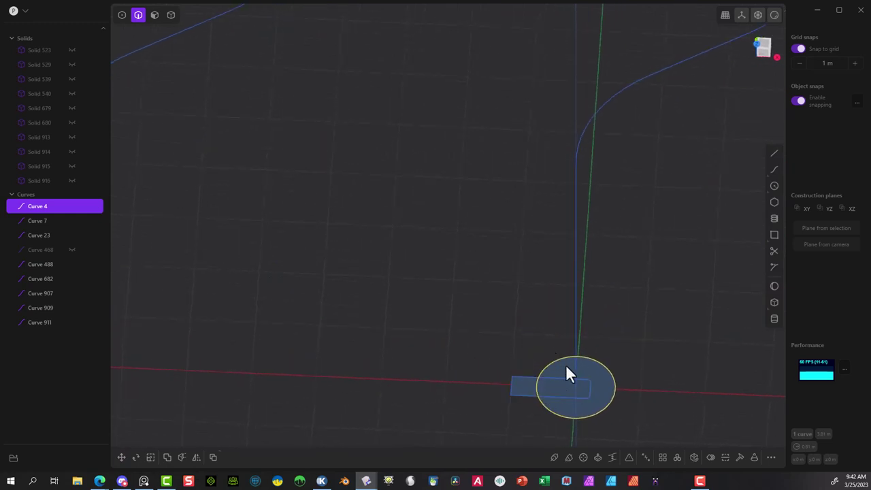
{"action": "scroll", "coordinate": [654, 389], "scroll_direction": "down", "scroll_amount": 3}
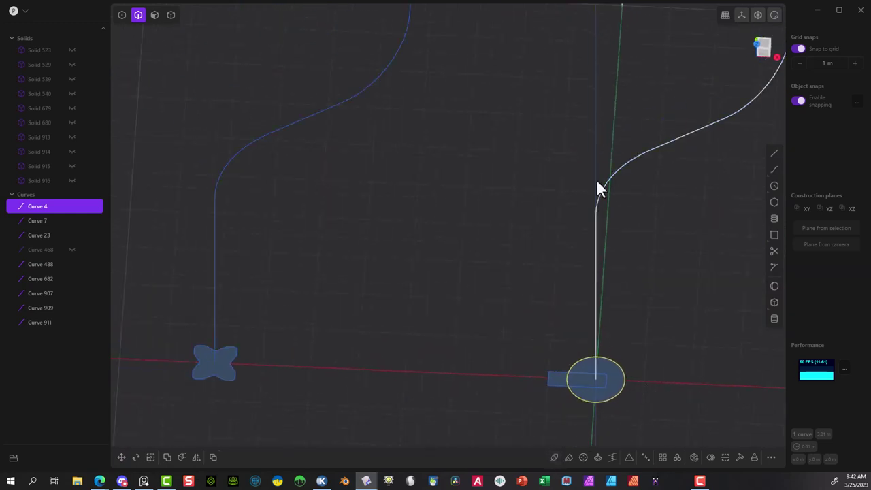
{"action": "scroll", "coordinate": [624, 331], "scroll_direction": "down", "scroll_amount": 4}
{"action": "scroll", "coordinate": [630, 345], "scroll_direction": "down", "scroll_amount": 2}
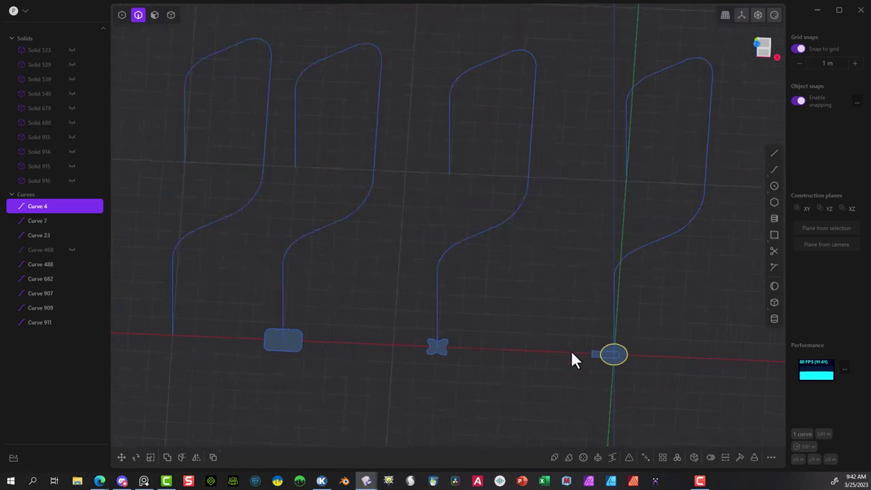
{"action": "left_click", "coordinate": [599, 354]}
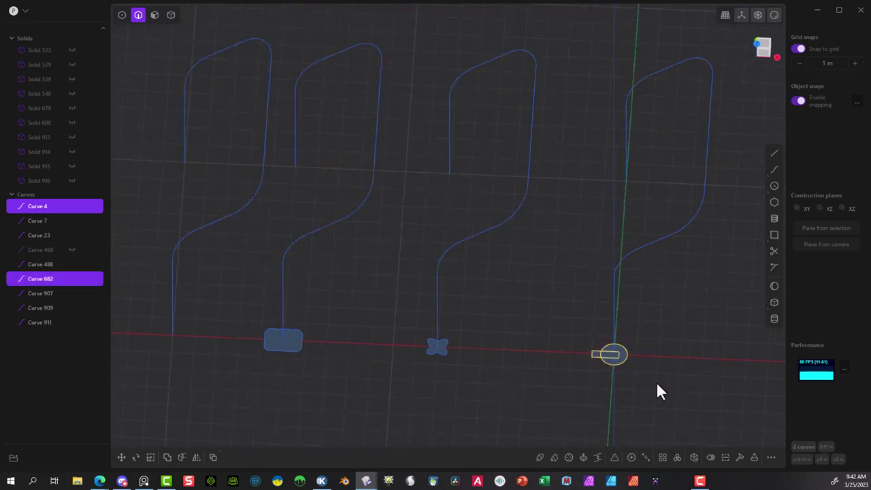
{"action": "left_click", "coordinate": [154, 15]}
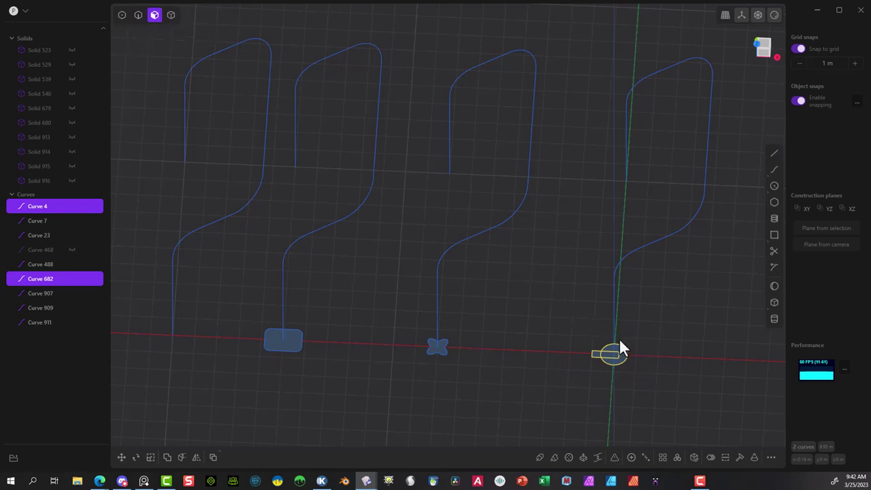
{"action": "key", "text": "e"}
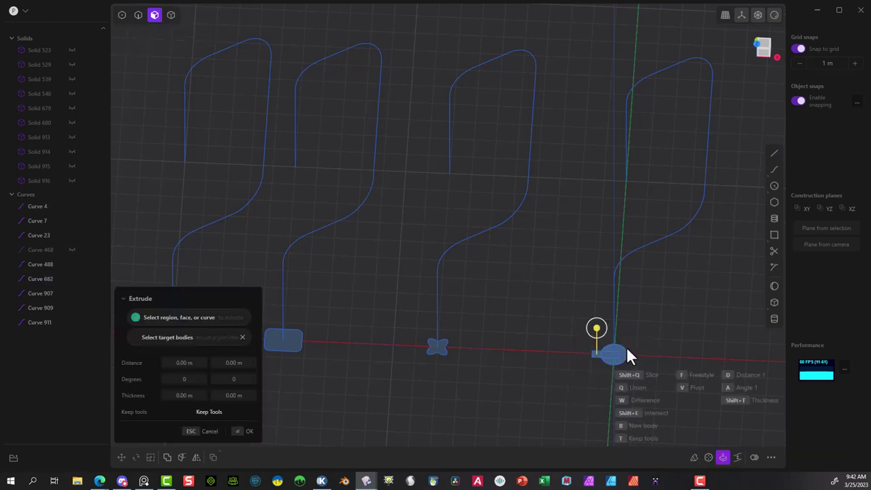
{"action": "left_click", "coordinate": [694, 456]}
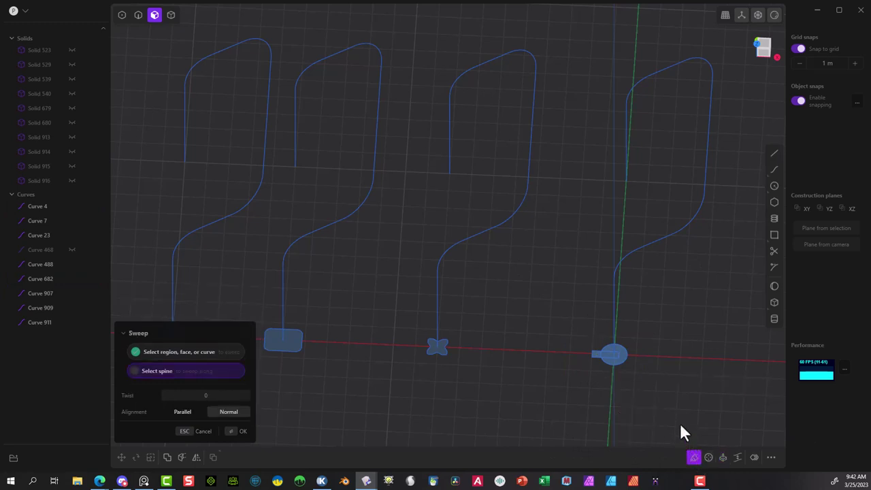
{"action": "left_click", "coordinate": [668, 237]}
{"action": "middle_click_drag", "start_coordinate": [633, 361], "coordinate": [696, 333]}
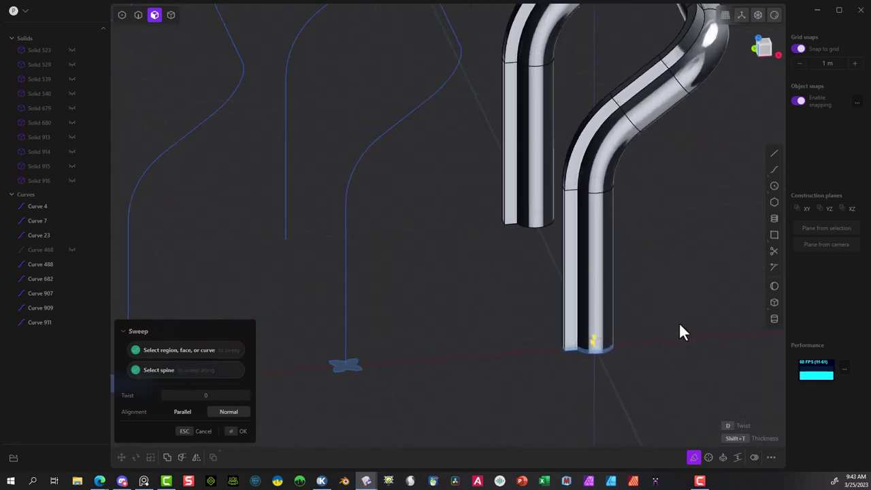
{"action": "left_click", "coordinate": [241, 436]}
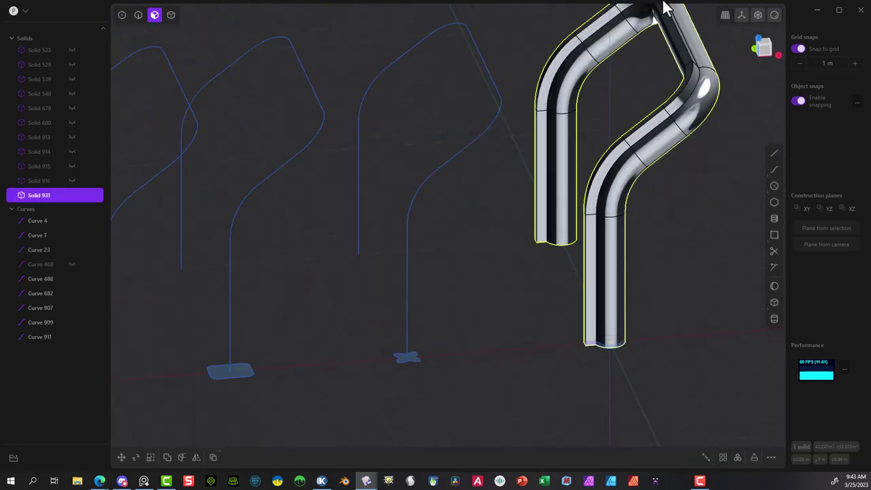
Step: Select the combined frame's two outer bar corner edges and two bar-to-tube junction edges for a fillet, and turn off grid snapping
{"action": "left_click", "coordinate": [139, 15]}
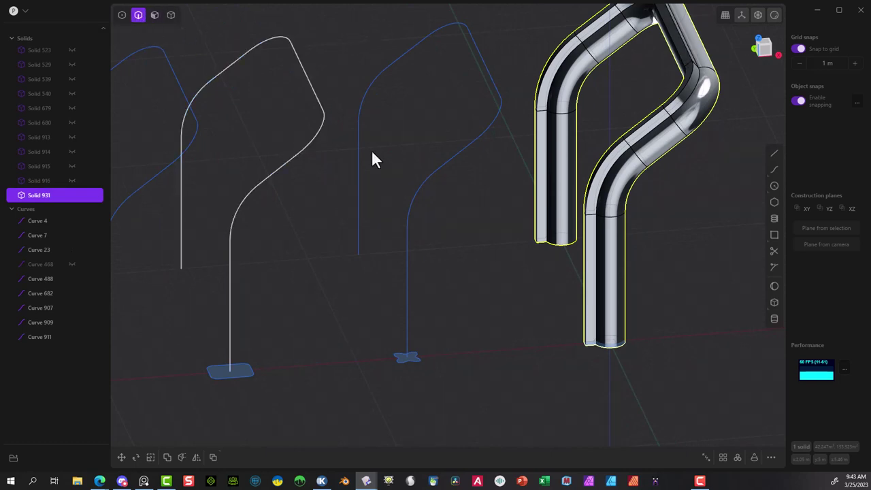
{"action": "scroll", "coordinate": [641, 320], "scroll_direction": "up", "scroll_amount": 3}
{"action": "mouse_move", "coordinate": [565, 280]}
{"action": "middle_mouse_down"}
{"action": "mouse_move", "coordinate": [447, 297]}
{"action": "mouse_move", "coordinate": [550, 288]}
{"action": "middle_mouse_up"}
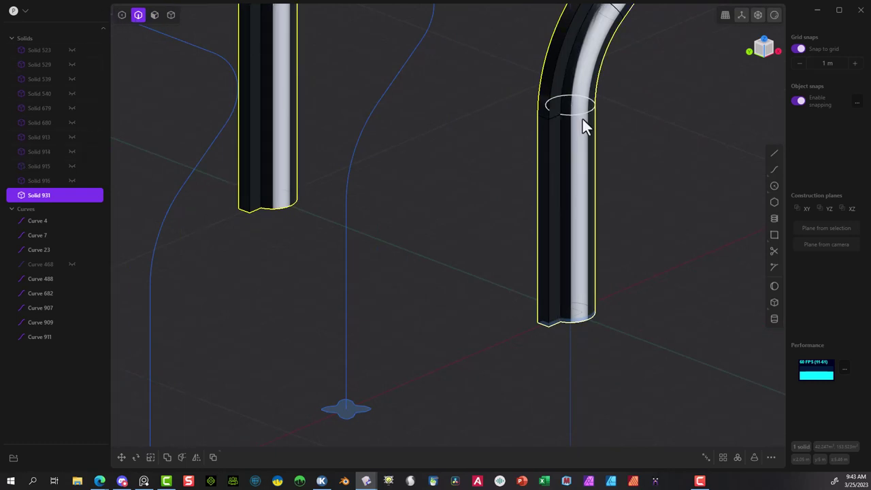
{"action": "left_click", "coordinate": [548, 125]}
{"action": "key", "text": "f"}
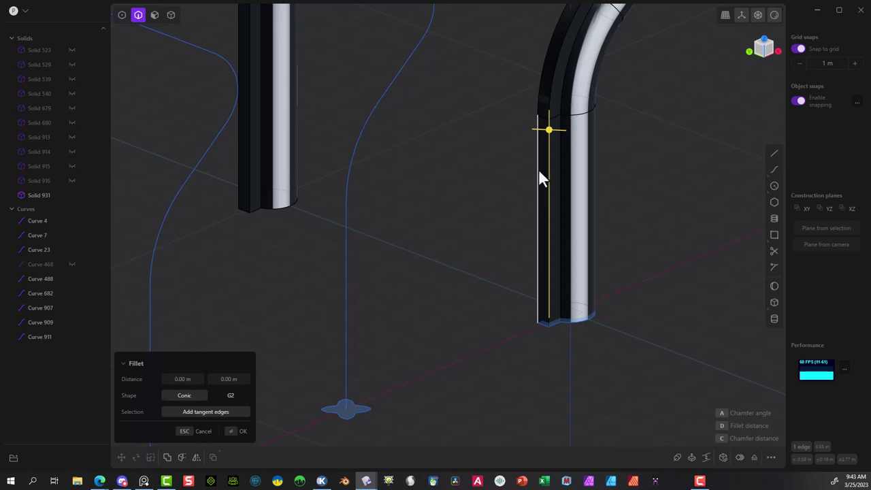
{"action": "left_click", "coordinate": [538, 174]}
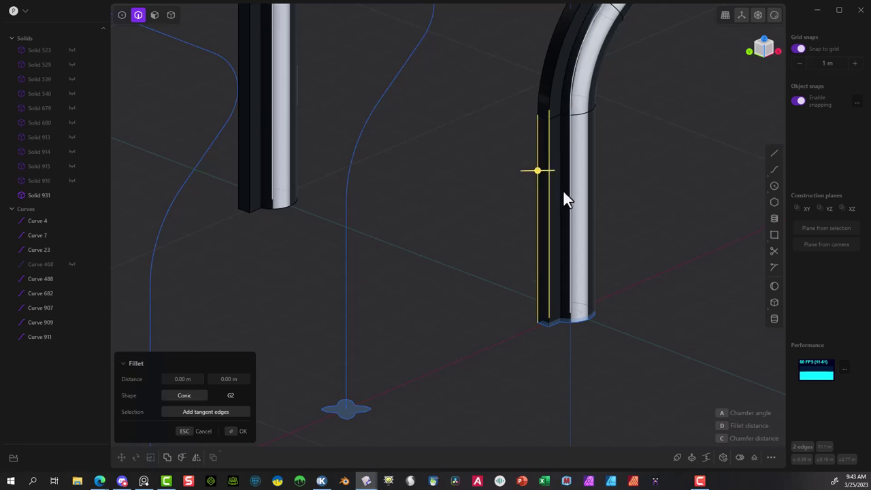
{"action": "left_click", "coordinate": [555, 193]}
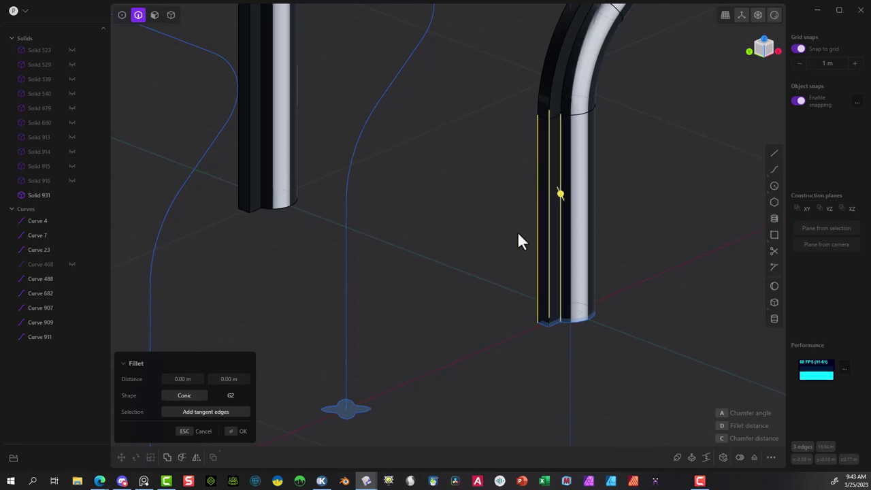
{"action": "right_click_drag", "start_coordinate": [520, 241], "coordinate": [613, 232]}
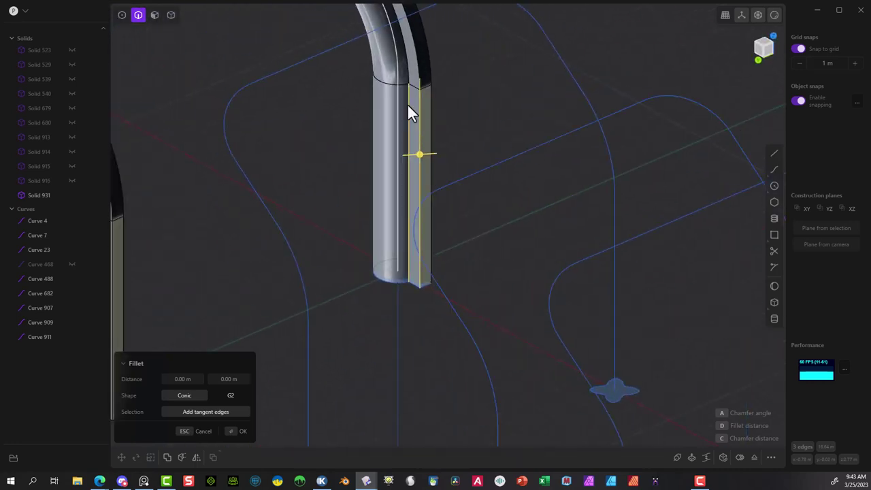
{"action": "right_click_drag", "start_coordinate": [474, 128], "coordinate": [501, 104]}
{"action": "left_click", "coordinate": [378, 61]}
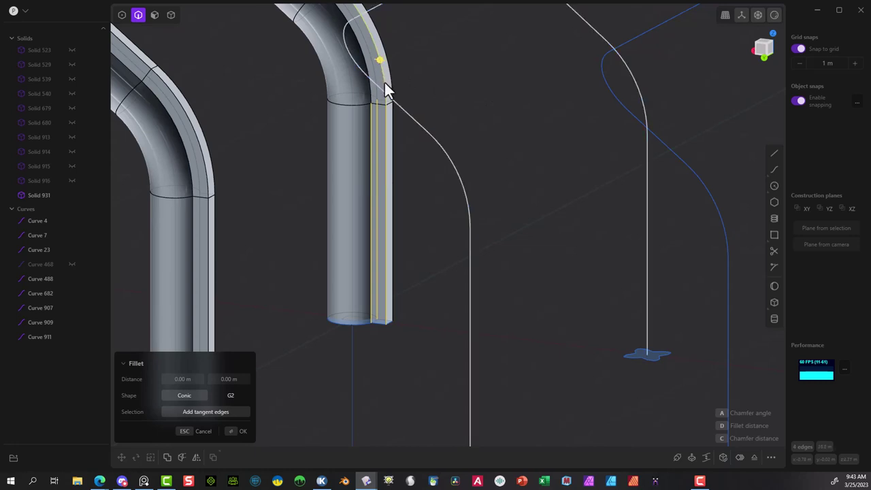
{"action": "mouse_move", "coordinate": [381, 61]}
{"action": "left_mouse_down"}
{"action": "mouse_move", "coordinate": [389, 63]}
{"action": "mouse_move", "coordinate": [381, 62]}
{"action": "left_mouse_up"}
{"action": "left_click", "coordinate": [821, 49]}
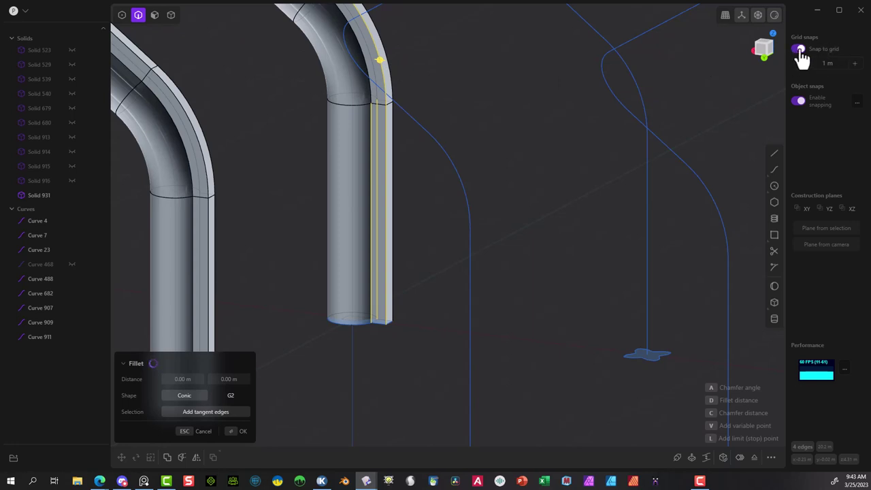
Step: Try to fillet the four bar corner and junction edges together by about 0.158 m
{"action": "left_click_drag", "start_coordinate": [388, 60], "coordinate": [386, 53]}
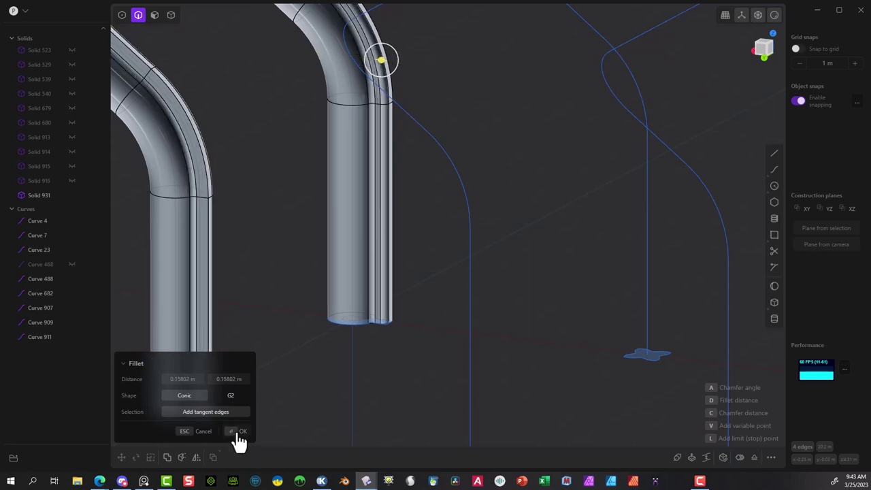
{"action": "left_click", "coordinate": [204, 432]}
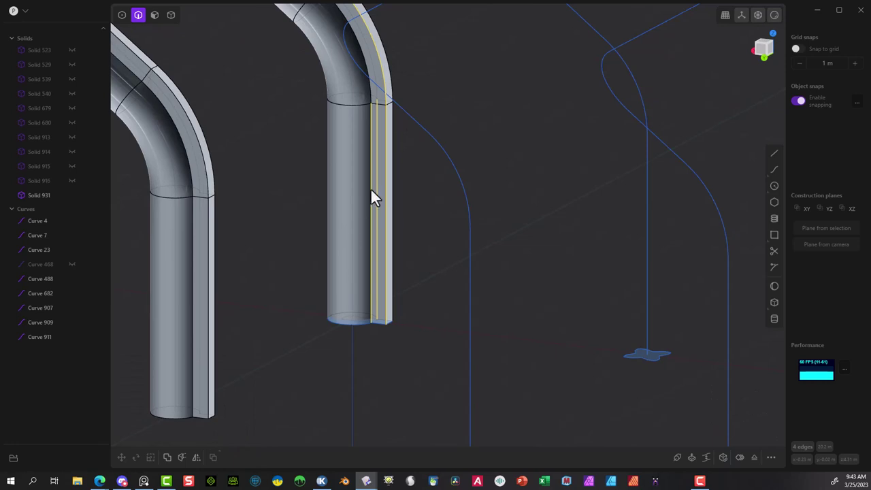
Step: Fillet only the two outer corner edges of the flat bar section by about 0.059 m along the frame
{"action": "left_click", "coordinate": [389, 71]}
{"action": "key", "text": "f"}
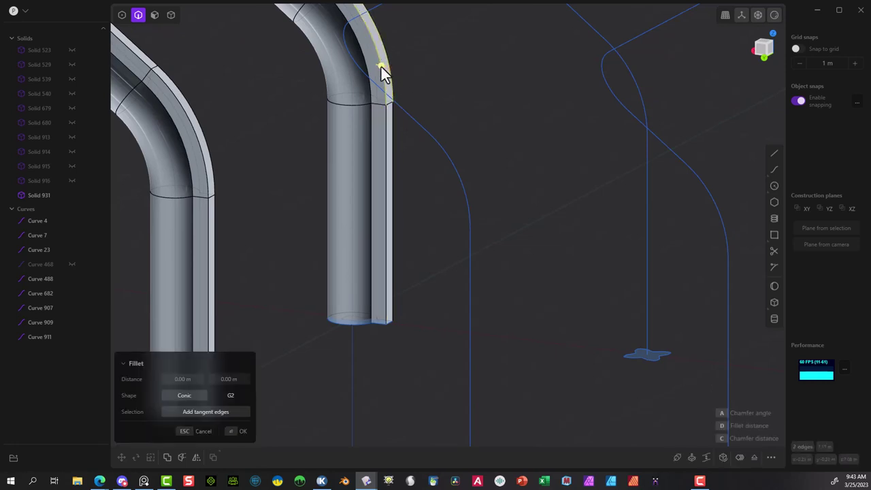
{"action": "left_click_drag", "start_coordinate": [381, 66], "coordinate": [384, 73]}
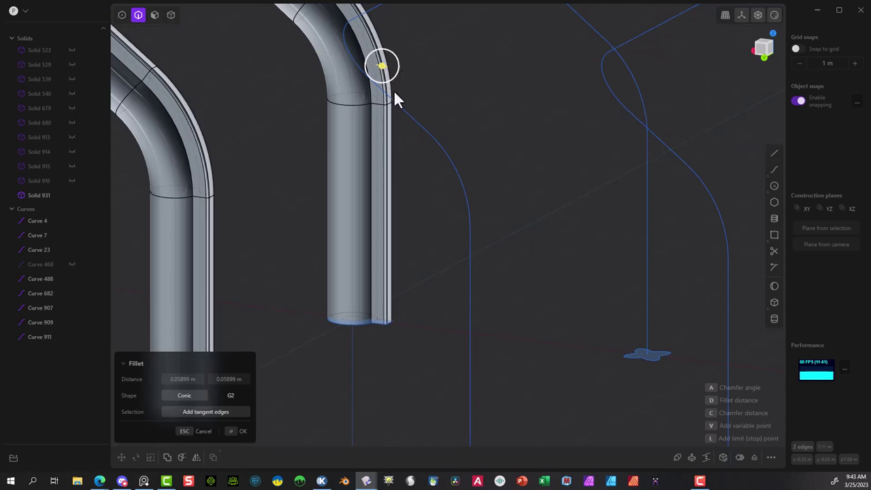
{"action": "left_click", "coordinate": [234, 433]}
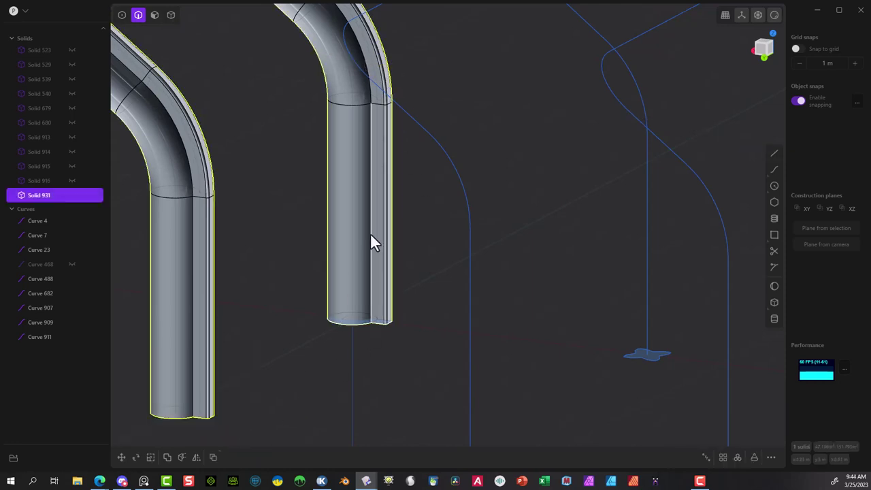
Step: Fillet the two edges where the flat bar section meets the round tube by about 0.564 m along the frame
{"action": "left_click", "coordinate": [371, 224]}
{"action": "middle_click_drag", "start_coordinate": [402, 250], "coordinate": [470, 211]}
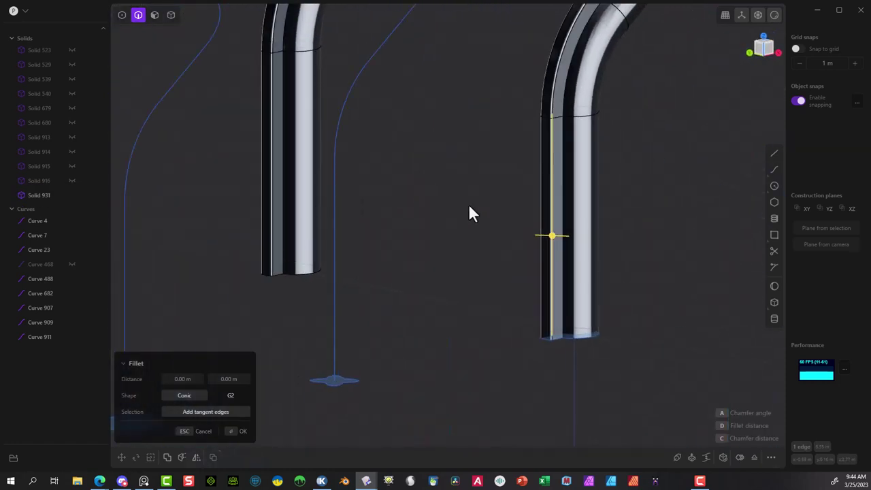
{"action": "left_click", "coordinate": [564, 145]}
{"action": "left_click_drag", "start_coordinate": [565, 144], "coordinate": [574, 144]}
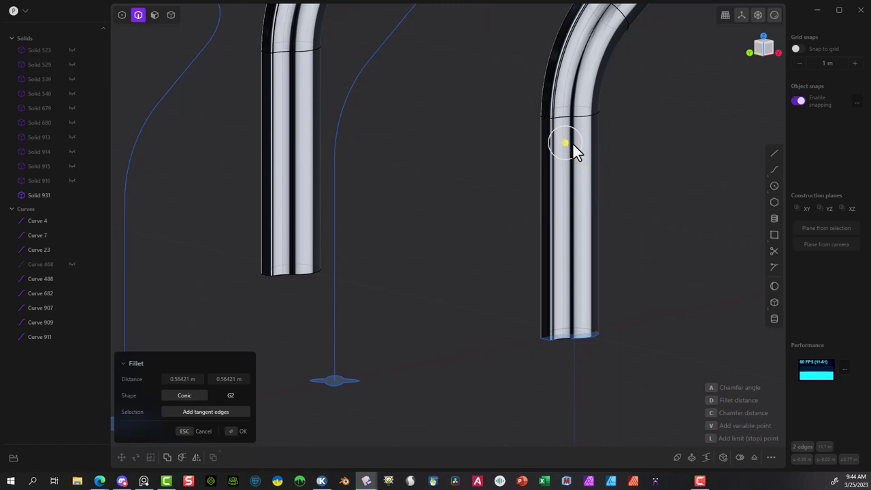
{"action": "middle_click_drag", "start_coordinate": [535, 346], "coordinate": [531, 291]}
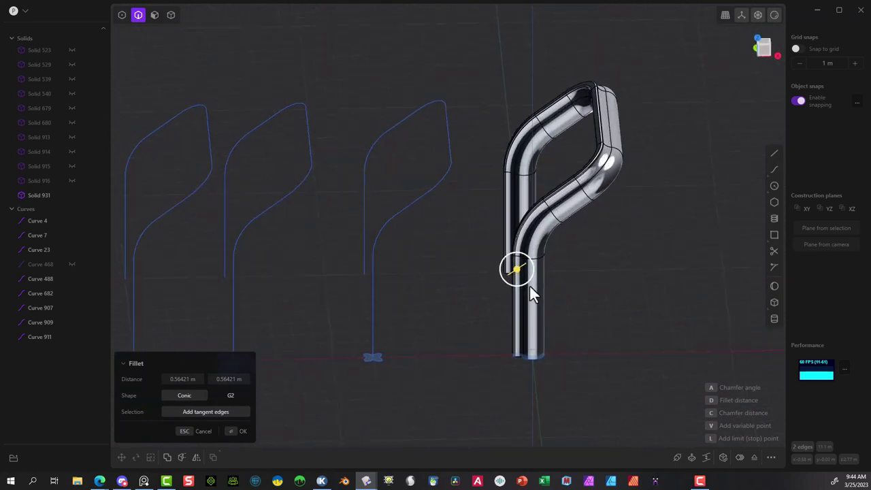
{"action": "left_click", "coordinate": [235, 432]}
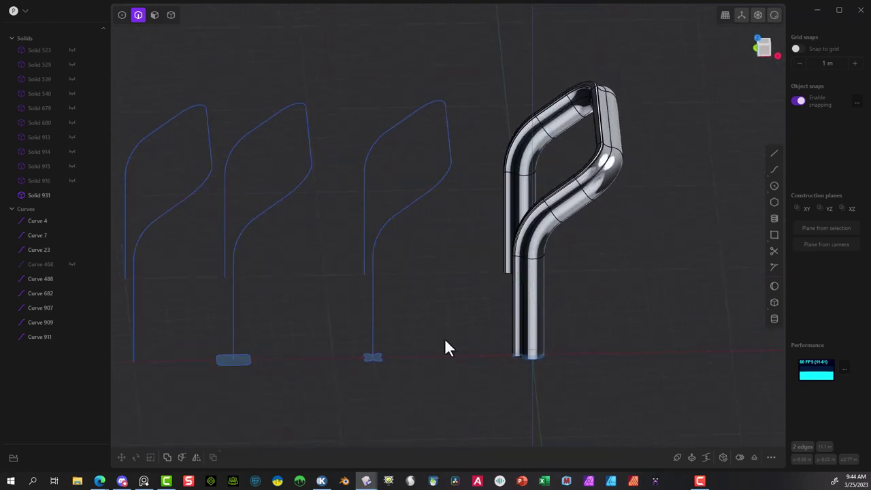
{"action": "middle_click_drag", "start_coordinate": [444, 338], "coordinate": [581, 284]}
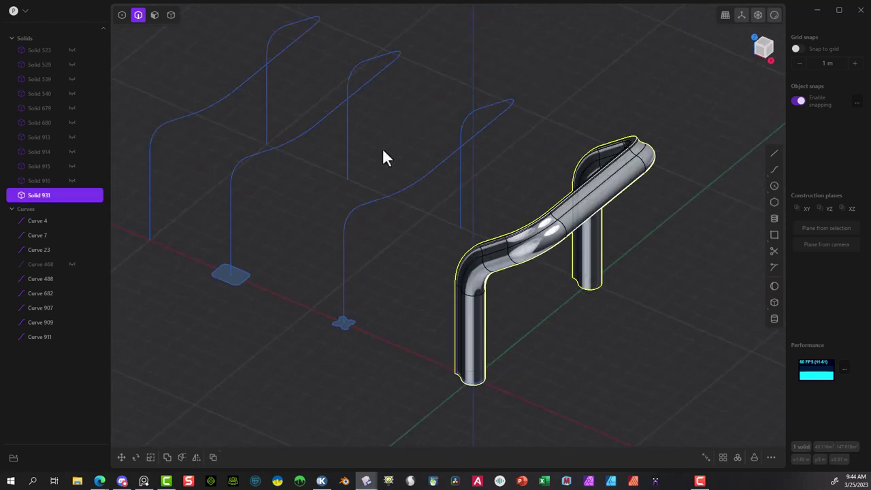